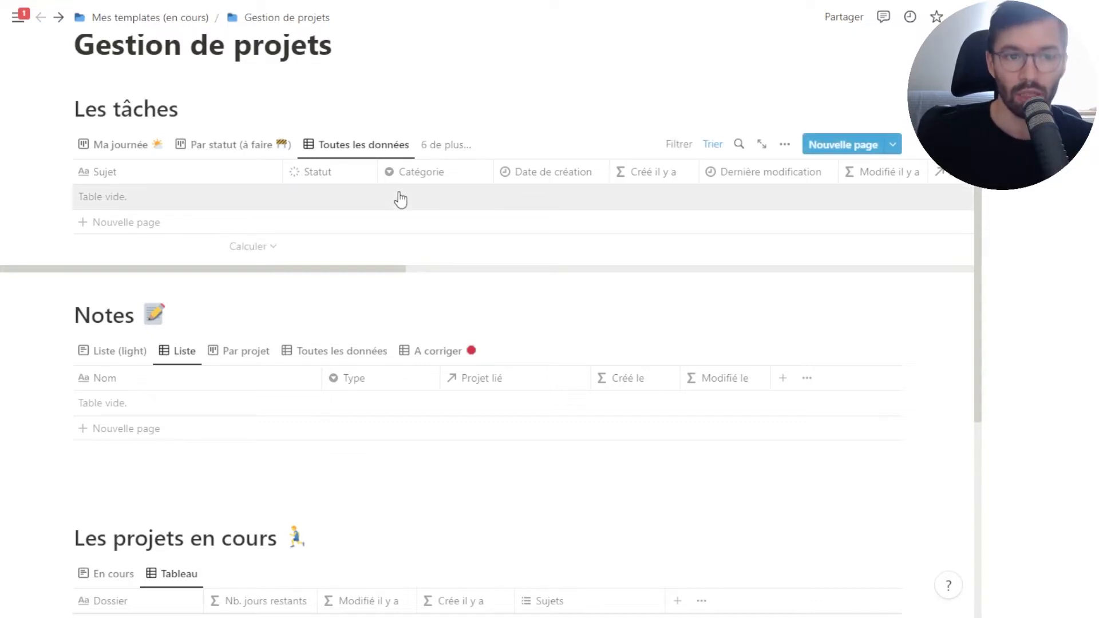
Step: Look over the tasks, notes and ongoing projects sections of the Gestion de projets page
{"action": "scroll", "coordinate": [401, 199], "scroll_direction": "up", "scroll_amount": 4}
{"action": "scroll", "coordinate": [401, 199], "scroll_direction": "down", "scroll_amount": 8}
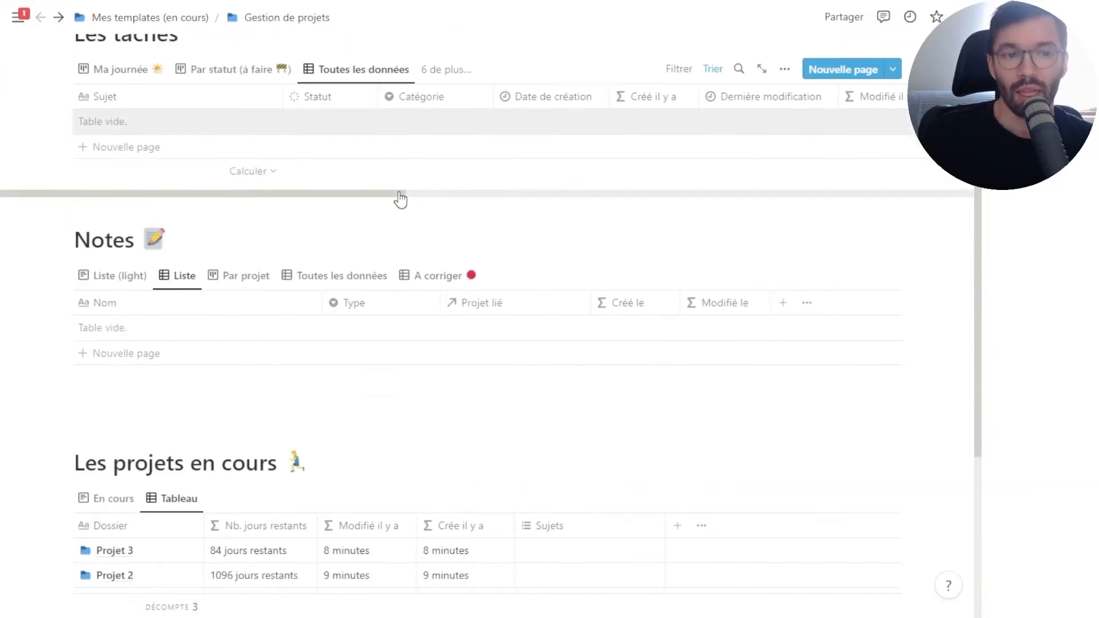
{"action": "scroll", "coordinate": [401, 199], "scroll_direction": "up", "scroll_amount": 5}
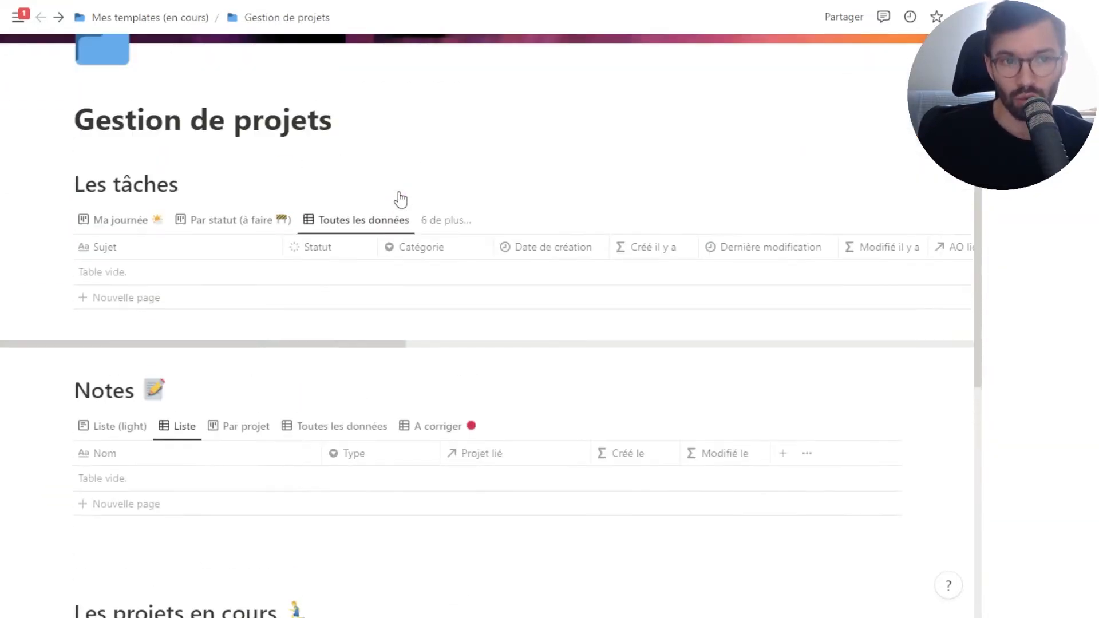
{"action": "scroll", "coordinate": [401, 199], "scroll_direction": "down", "scroll_amount": 4}
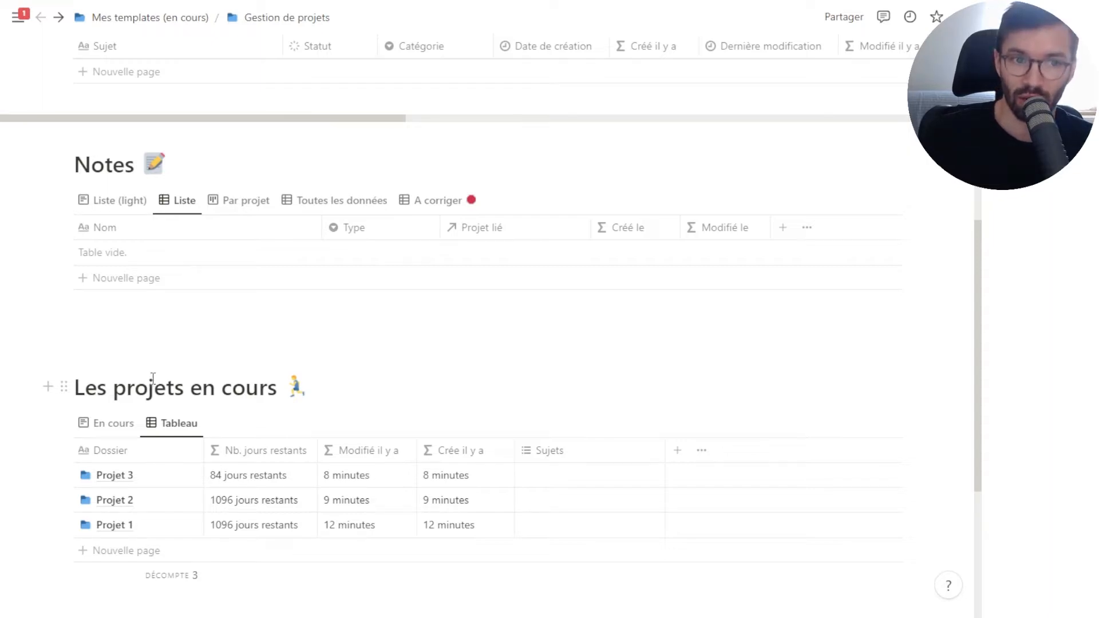
{"action": "scroll", "coordinate": [153, 378], "scroll_direction": "up", "scroll_amount": 3}
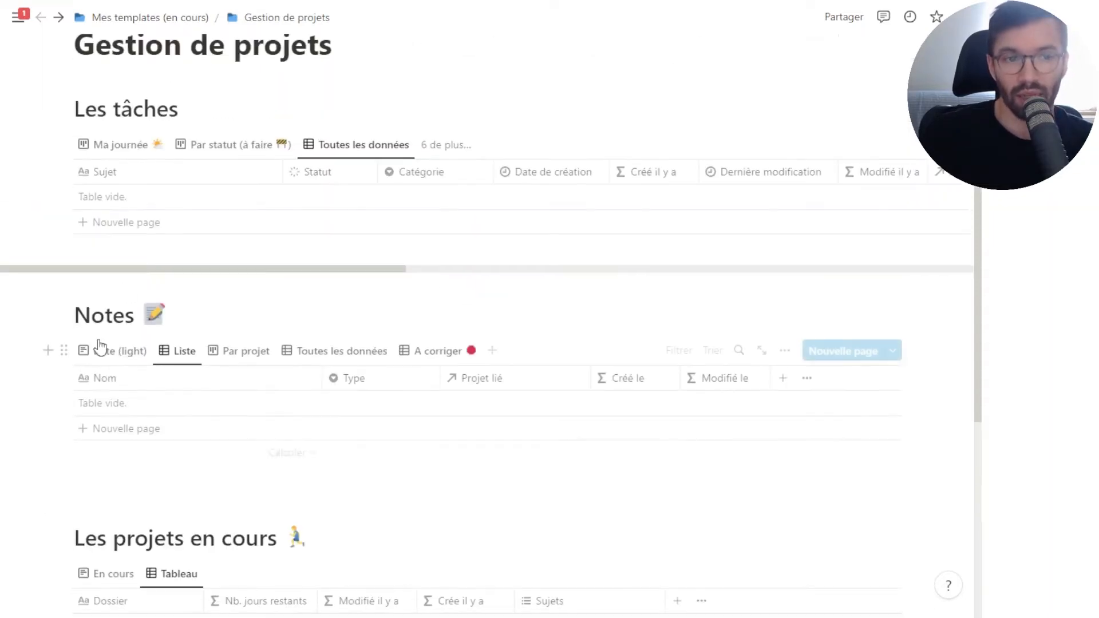
{"action": "scroll", "coordinate": [140, 301], "scroll_direction": "up", "scroll_amount": 1}
Step: Remove an empty line between the Notes table and the "Les projets en cours" heading
{"action": "scroll", "coordinate": [290, 366], "scroll_direction": "down", "scroll_amount": 4}
{"action": "scroll", "coordinate": [291, 367], "scroll_direction": "down", "scroll_amount": 1}
{"action": "left_click", "coordinate": [283, 257]}
{"action": "key", "text": "BackSpace"}
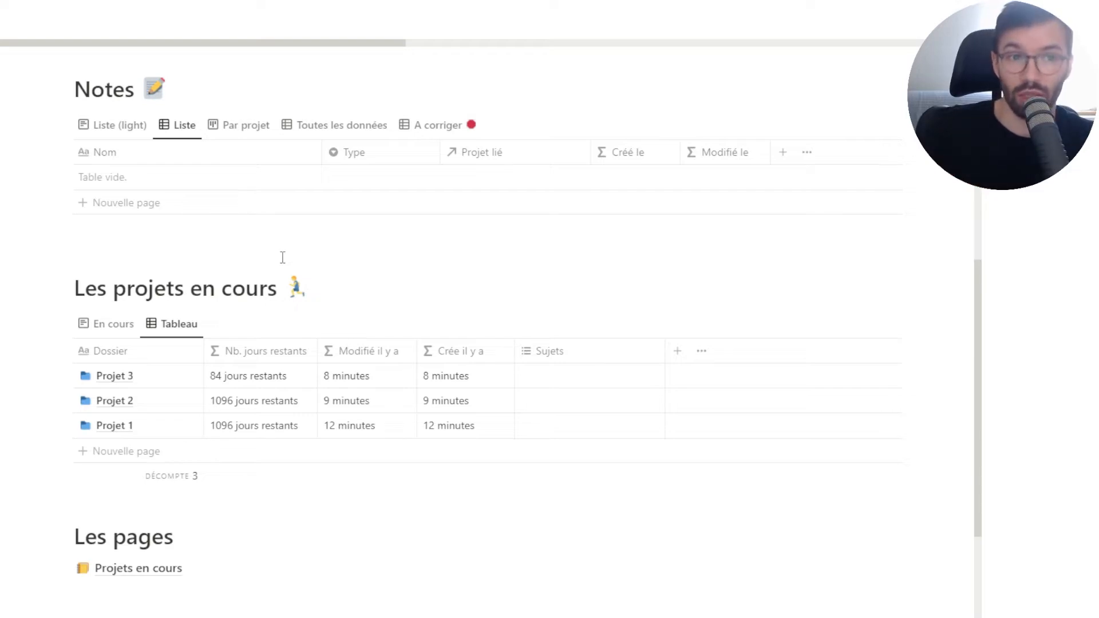
Step: Review the Gestion de projets page from the cover image down to the list of linked pages
{"action": "scroll", "coordinate": [282, 257], "scroll_direction": "up", "scroll_amount": 8}
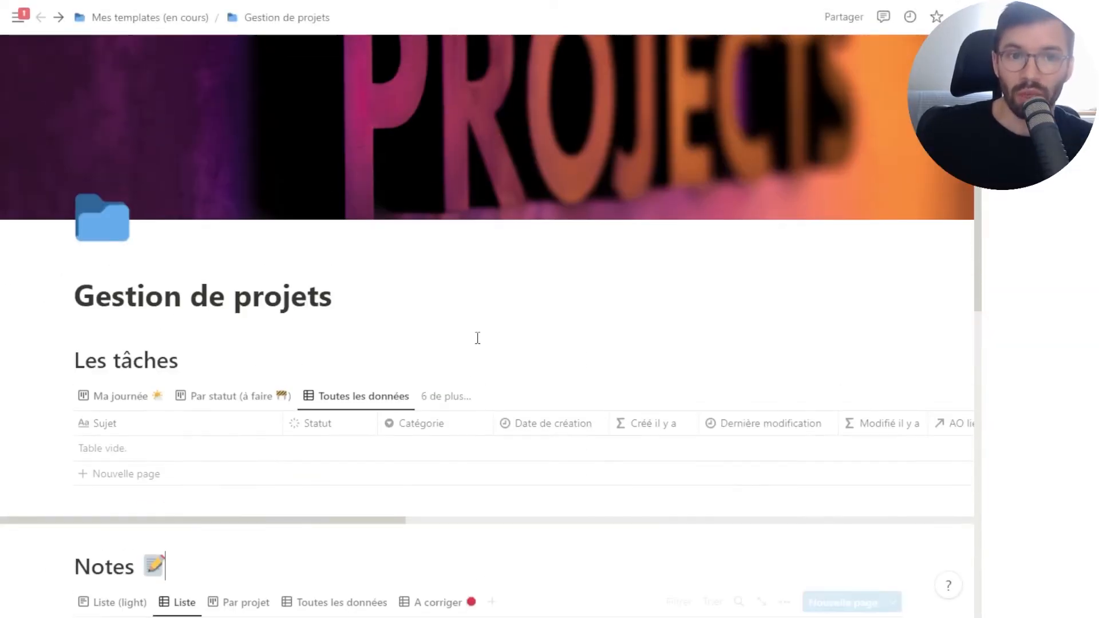
{"action": "scroll", "coordinate": [624, 426], "scroll_direction": "down", "scroll_amount": 3}
{"action": "scroll", "coordinate": [626, 430], "scroll_direction": "down", "scroll_amount": 2}
{"action": "scroll", "coordinate": [604, 418], "scroll_direction": "up", "scroll_amount": 3}
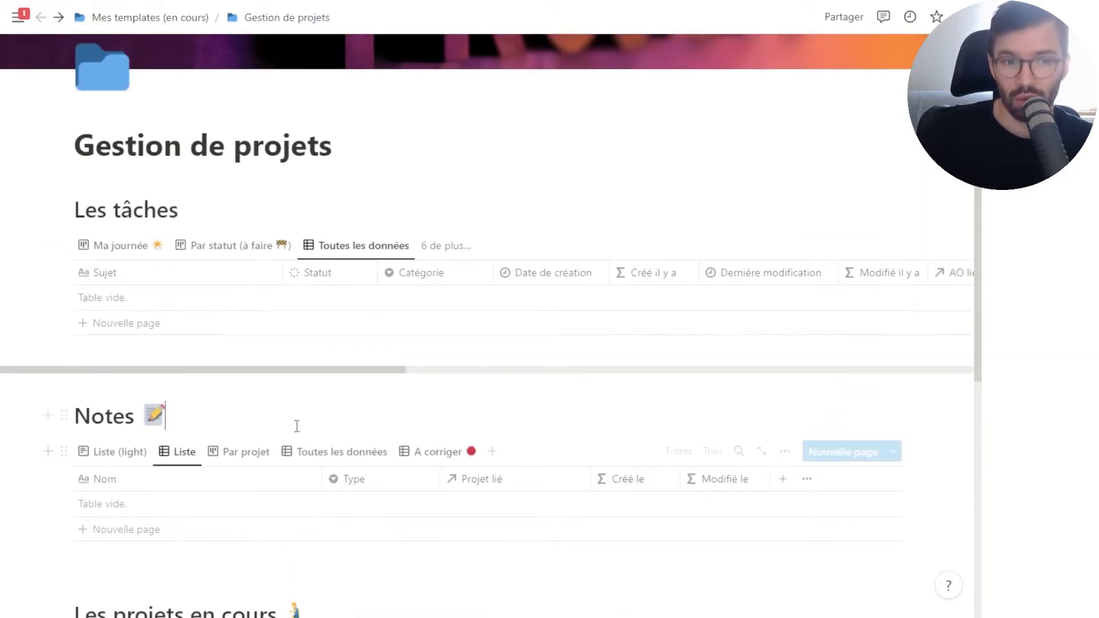
{"action": "scroll", "coordinate": [395, 400], "scroll_direction": "down", "scroll_amount": 4}
{"action": "scroll", "coordinate": [576, 383], "scroll_direction": "up", "scroll_amount": 3}
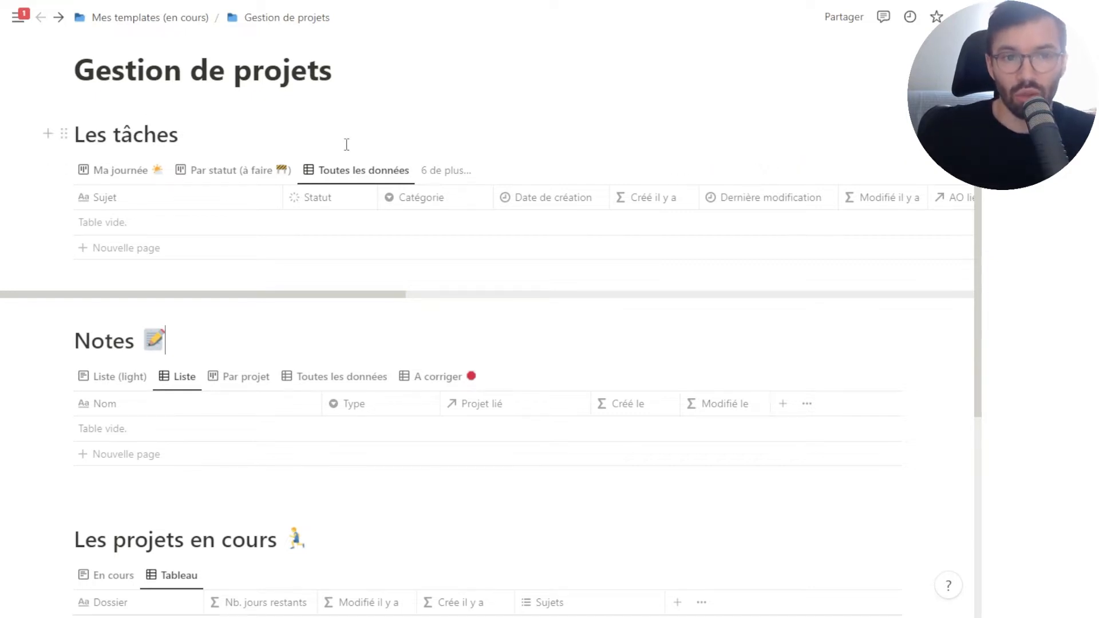
{"action": "scroll", "coordinate": [448, 150], "scroll_direction": "down", "scroll_amount": 1}
{"action": "scroll", "coordinate": [444, 143], "scroll_direction": "up", "scroll_amount": 1}
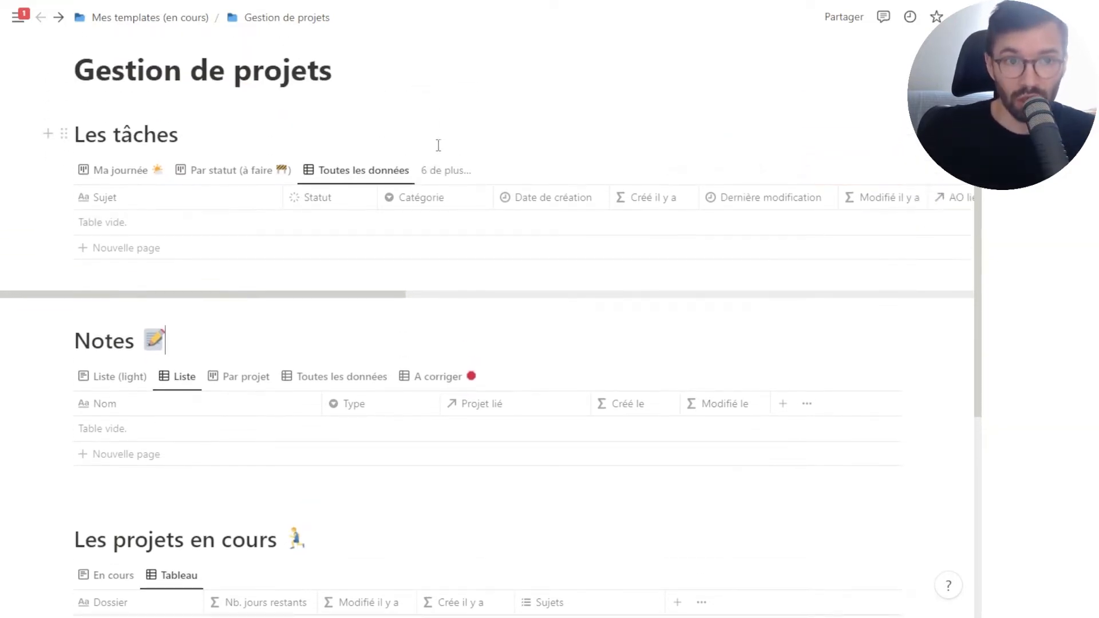
{"action": "scroll", "coordinate": [268, 212], "scroll_direction": "down", "scroll_amount": 3}
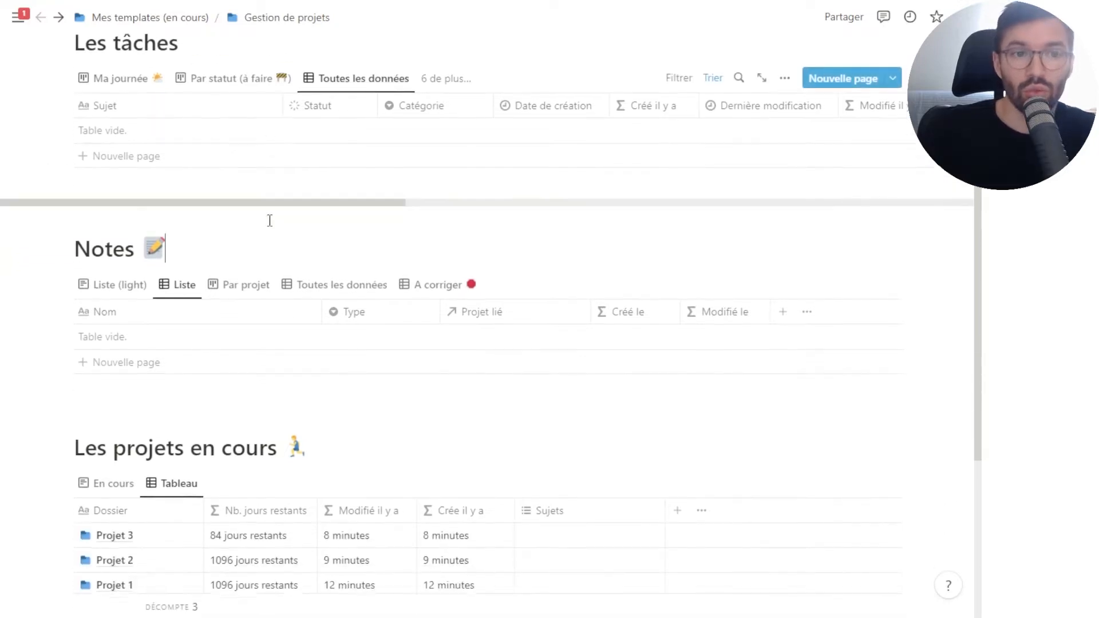
{"action": "scroll", "coordinate": [407, 339], "scroll_direction": "up", "scroll_amount": 5}
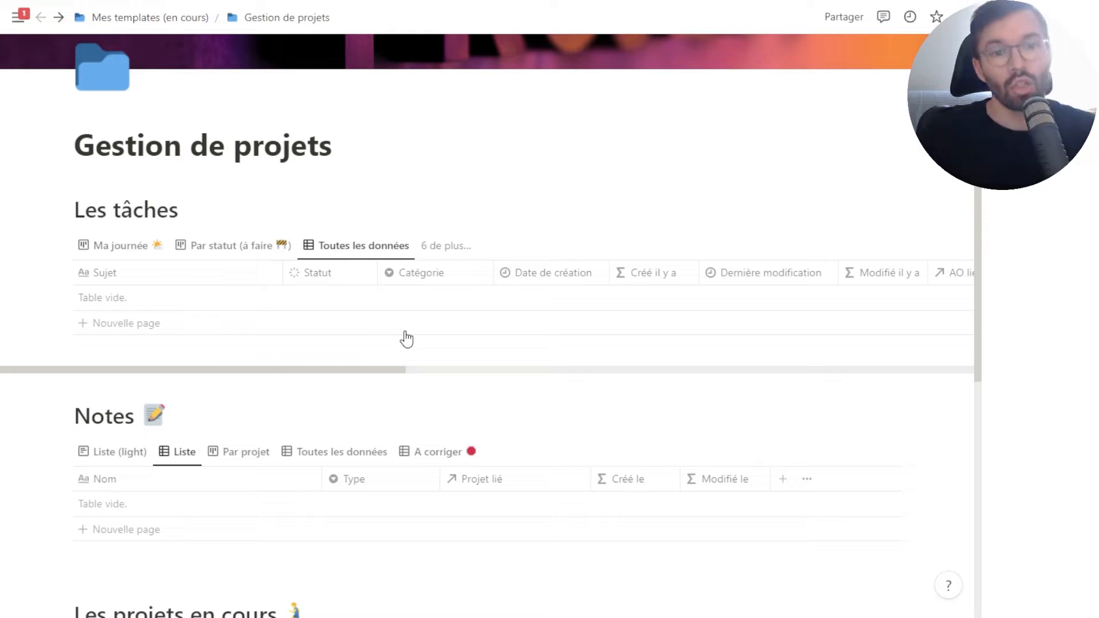
{"action": "scroll", "coordinate": [407, 338], "scroll_direction": "down", "scroll_amount": 4}
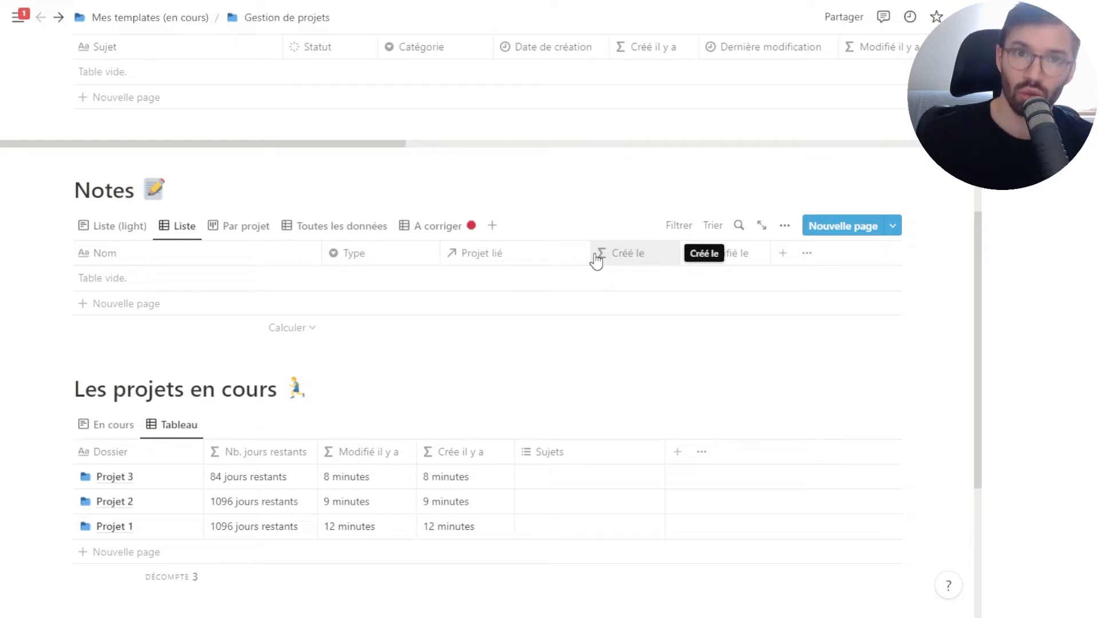
{"action": "scroll", "coordinate": [314, 457], "scroll_direction": "down", "scroll_amount": 3}
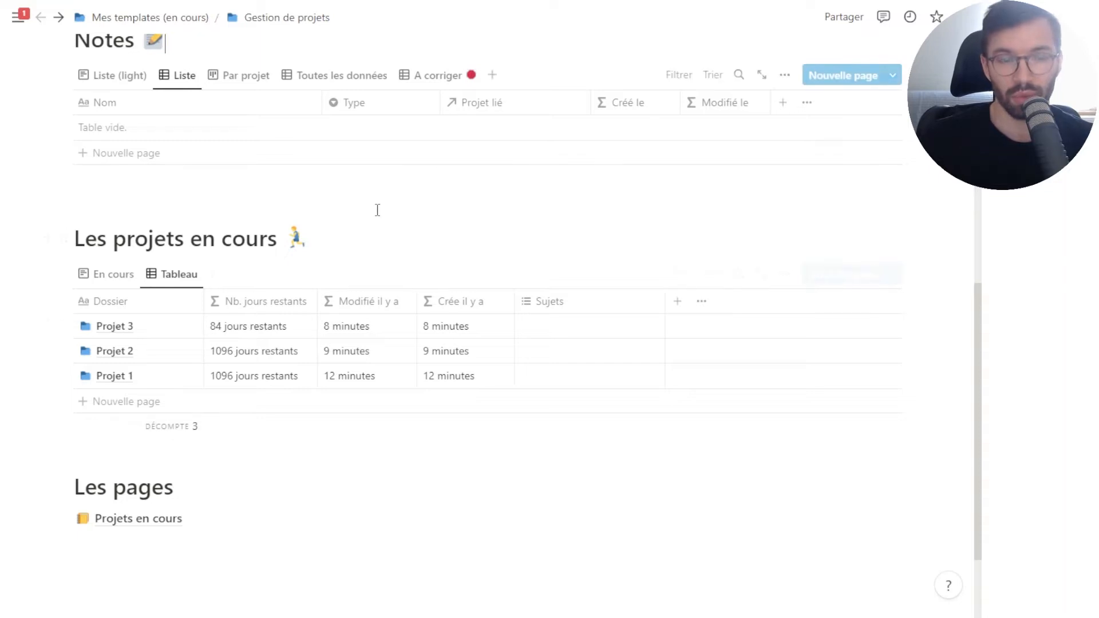
Step: In the ongoing projects table, assign Sujet 1 to Projet 3, Sujet 3 to Projet 2 and Sujet 4 to Projet 1
{"action": "scroll", "coordinate": [373, 318], "scroll_direction": "down", "scroll_amount": 2}
{"action": "scroll", "coordinate": [373, 318], "scroll_direction": "up", "scroll_amount": 4}
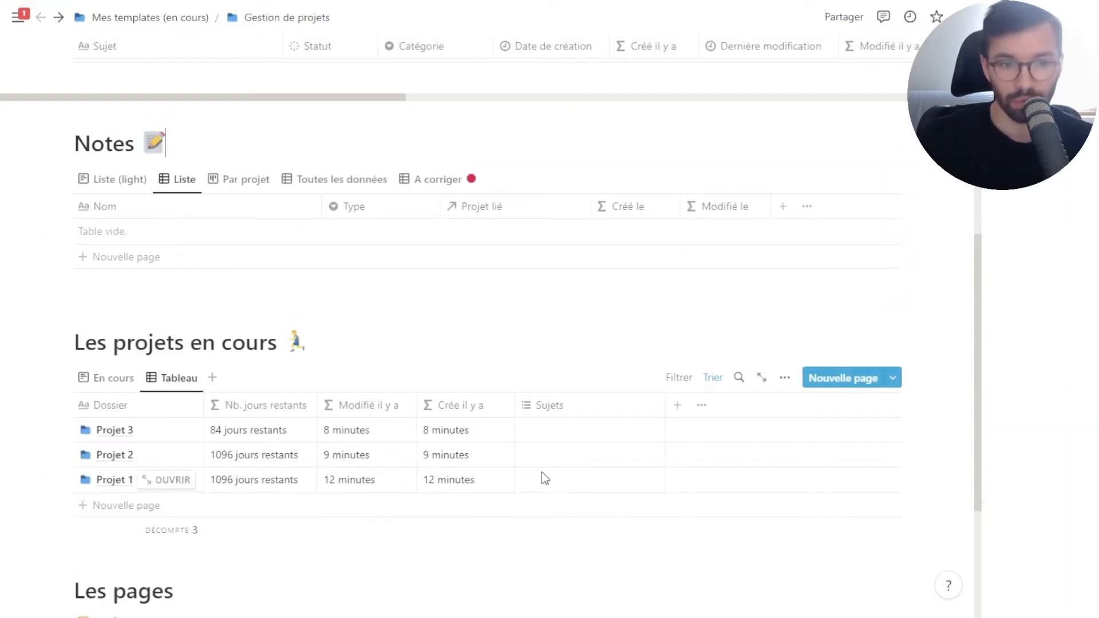
{"action": "left_click", "coordinate": [567, 433]}
{"action": "left_click", "coordinate": [564, 479]}
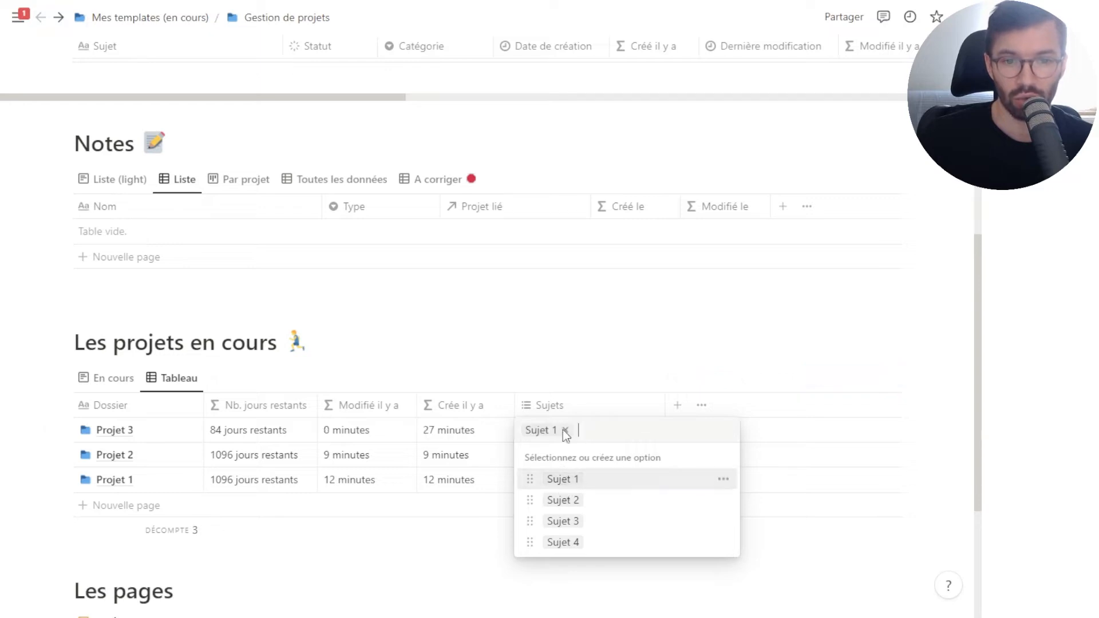
{"action": "left_click", "coordinate": [634, 373]}
{"action": "left_click", "coordinate": [574, 458]}
{"action": "left_click", "coordinate": [565, 546]}
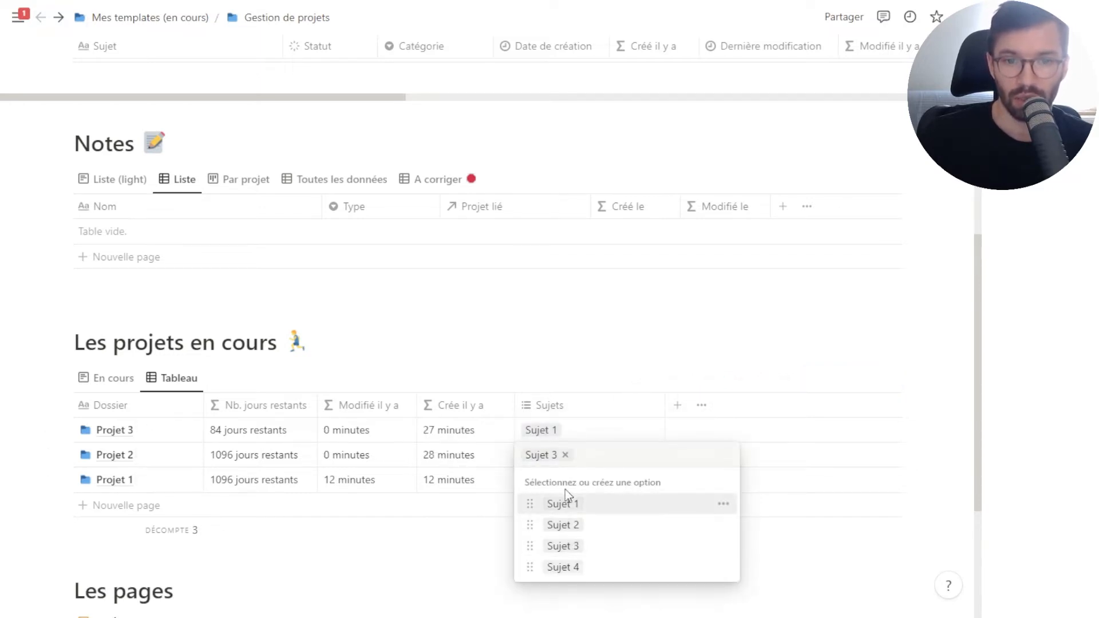
{"action": "key", "text": "Escape"}
{"action": "left_click", "coordinate": [564, 484]}
{"action": "left_click", "coordinate": [573, 592]}
{"action": "key", "text": "Escape"}
Step: Open the Projets en cours page and display its projects in the Par sujet view
{"action": "scroll", "coordinate": [226, 459], "scroll_direction": "down", "scroll_amount": 5}
{"action": "left_click", "coordinate": [127, 398]}
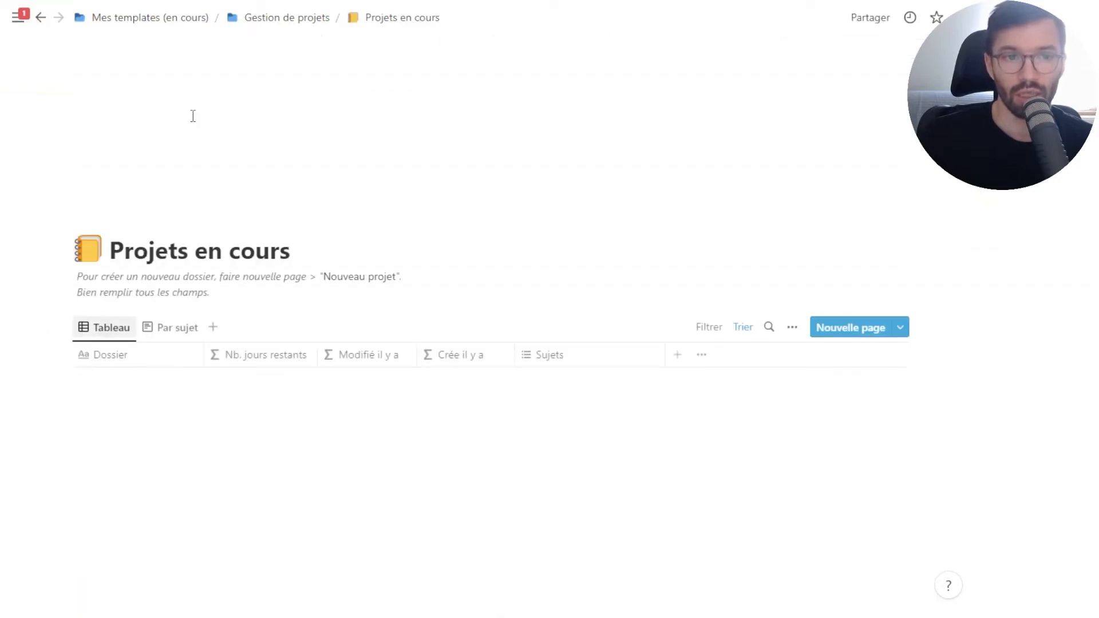
{"action": "left_click", "coordinate": [169, 326]}
{"action": "scroll", "coordinate": [327, 321], "scroll_direction": "down", "scroll_amount": 4}
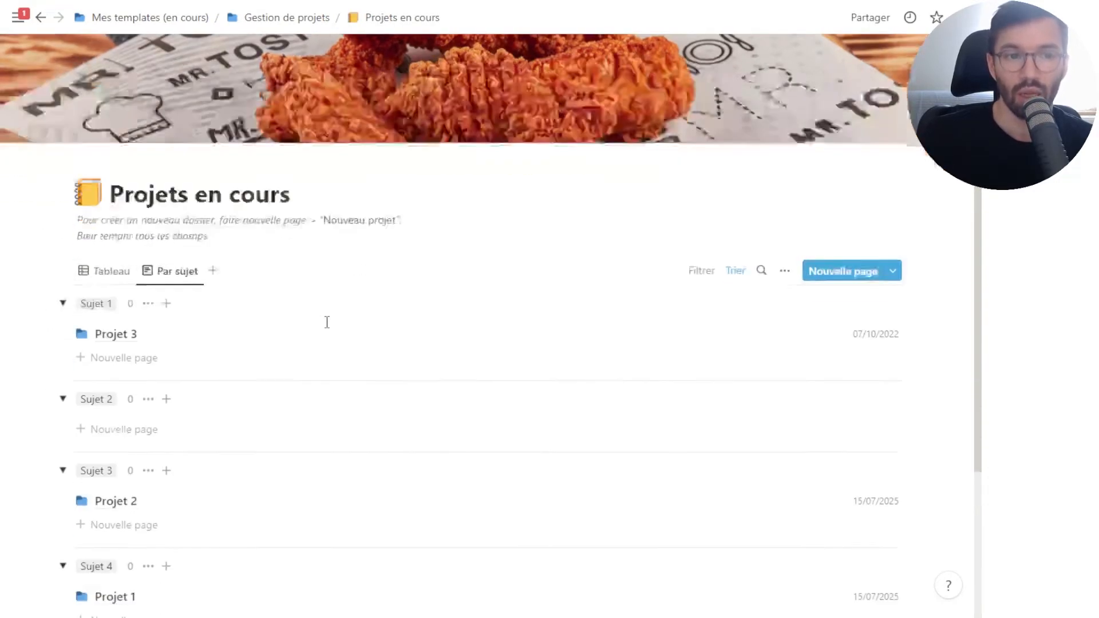
{"action": "scroll", "coordinate": [327, 322], "scroll_direction": "up", "scroll_amount": 2}
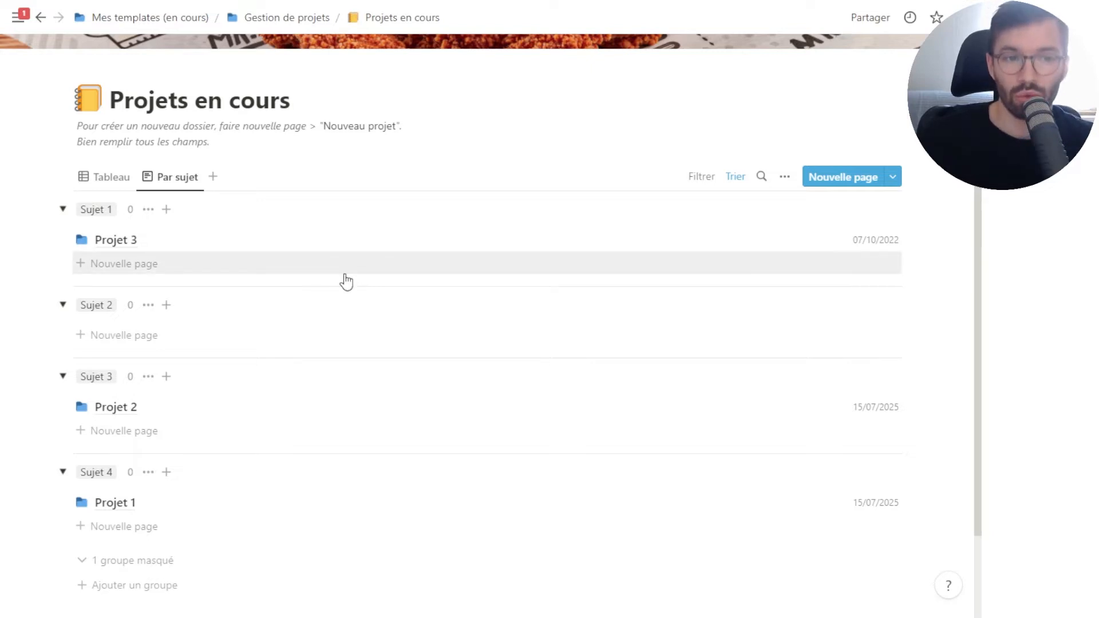
Step: Hide the empty groups in the Par sujet view's grouping options
{"action": "left_click", "coordinate": [785, 177]}
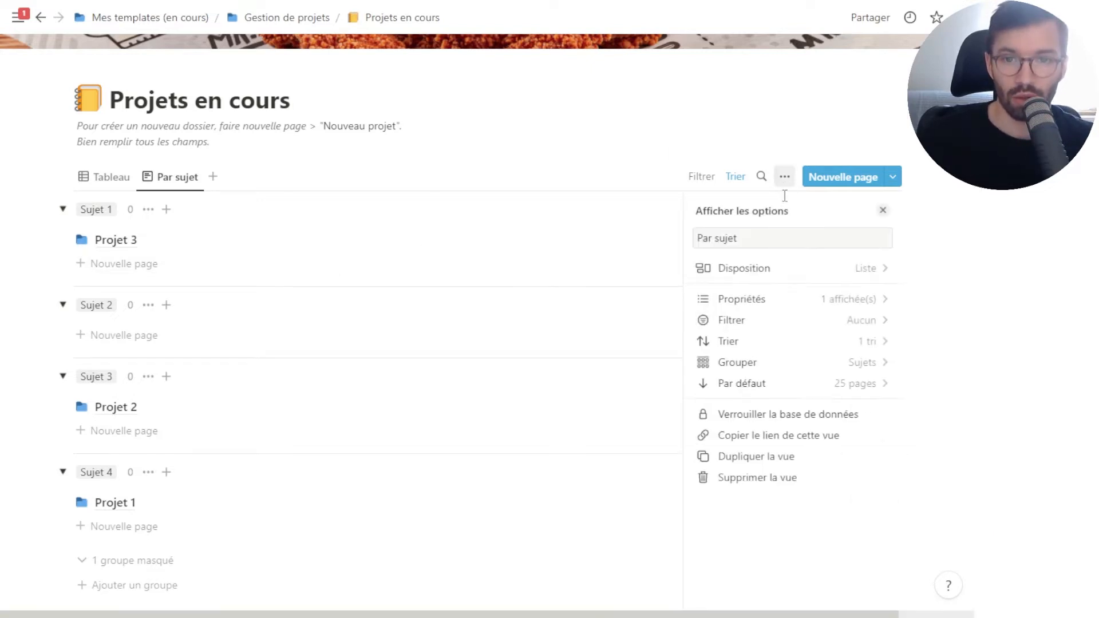
{"action": "left_click", "coordinate": [806, 366]}
{"action": "left_click", "coordinate": [870, 260]}
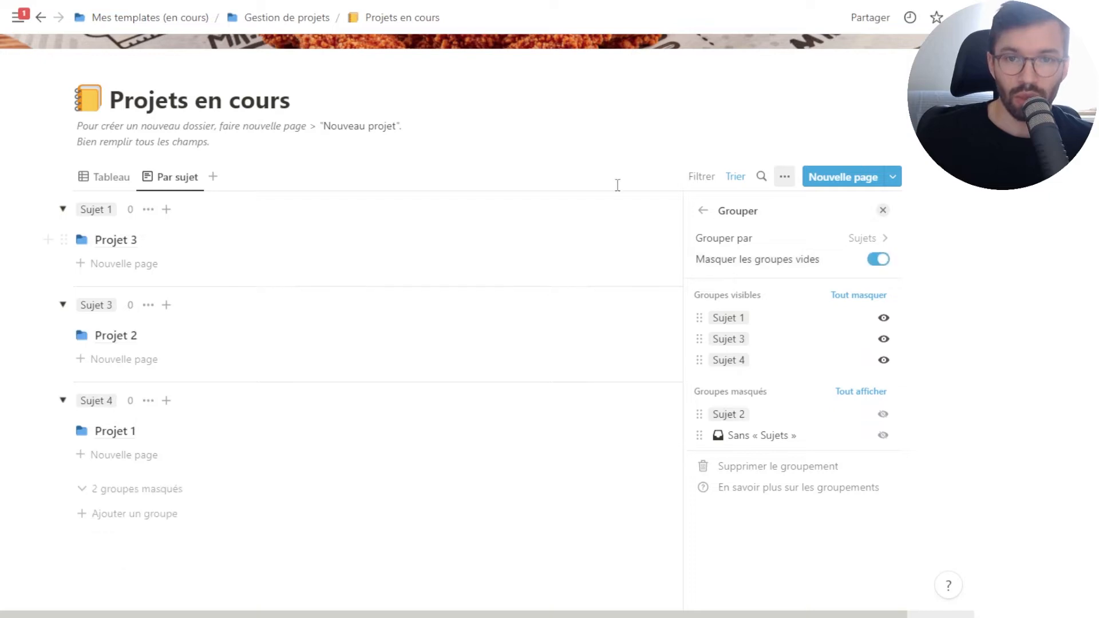
{"action": "left_click", "coordinate": [454, 405]}
Step: Return to the Gestion de projets page, check the Projets en cours page's table once more, and come back
{"action": "key", "text": "alt+Left"}
{"action": "key", "text": "alt+Left"}
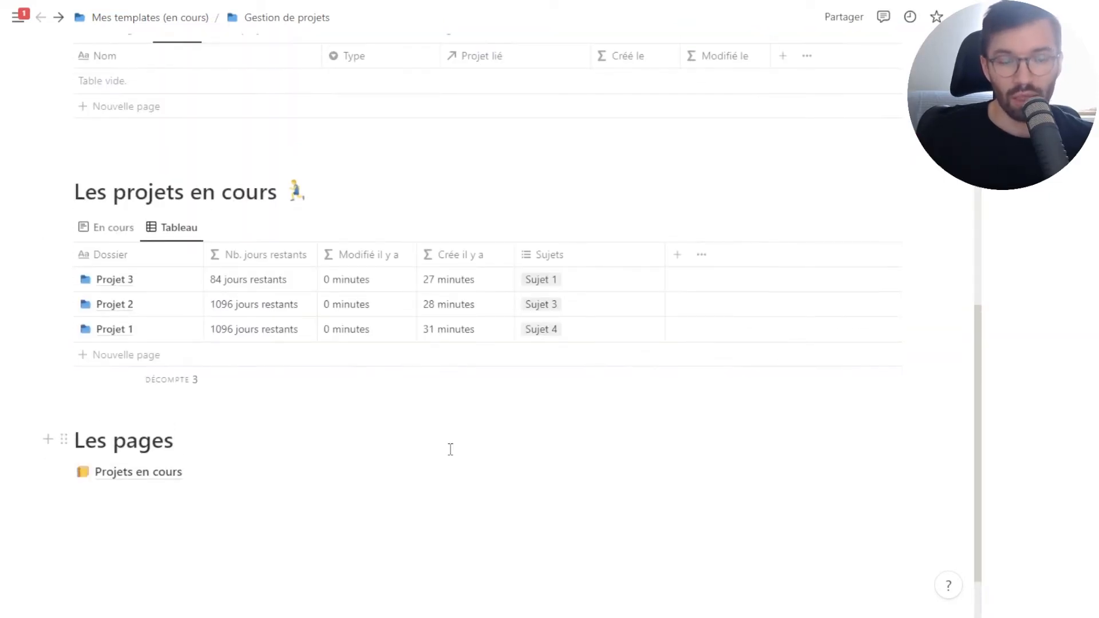
{"action": "left_click", "coordinate": [154, 479]}
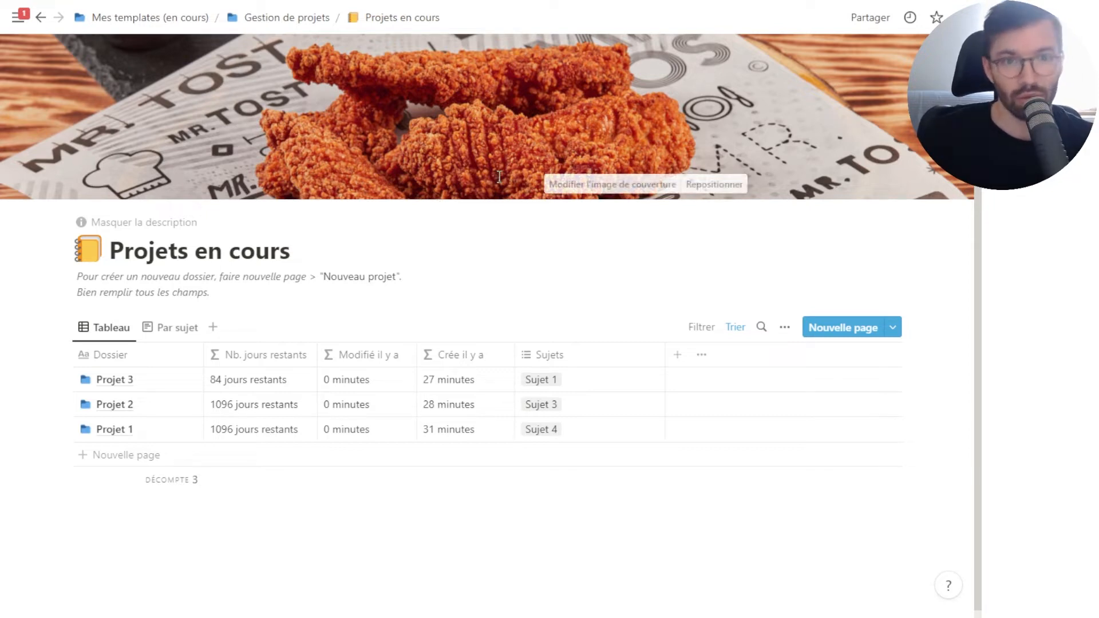
{"action": "key", "text": "alt+Left"}
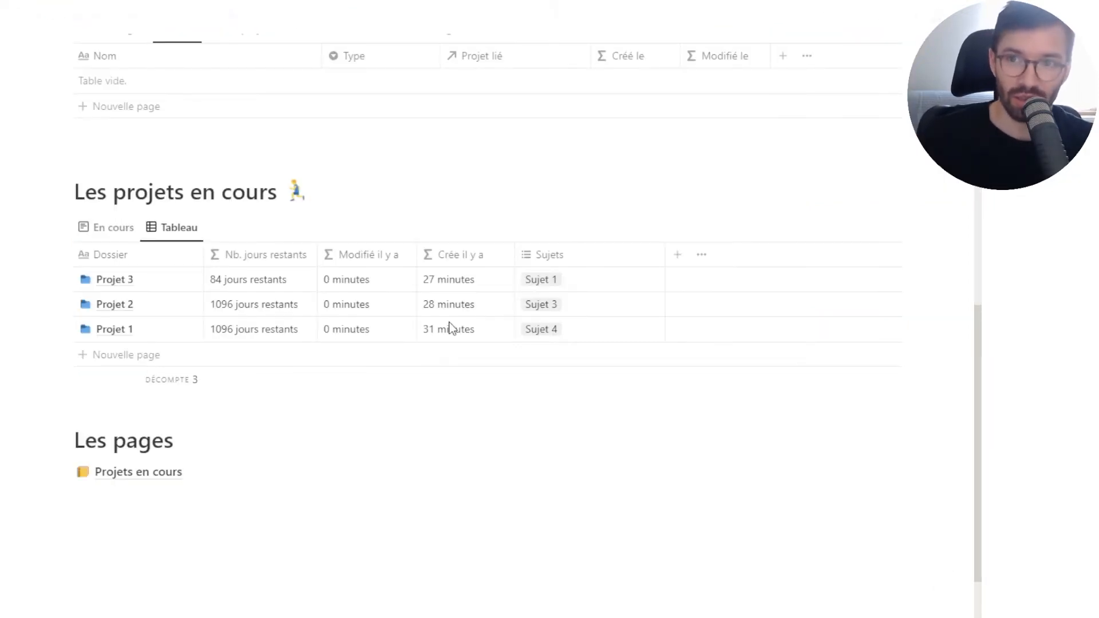
Step: Narrow the Sujets column of the ongoing projects table and check the templates offered for new projects
{"action": "scroll", "coordinate": [451, 327], "scroll_direction": "up", "scroll_amount": 3}
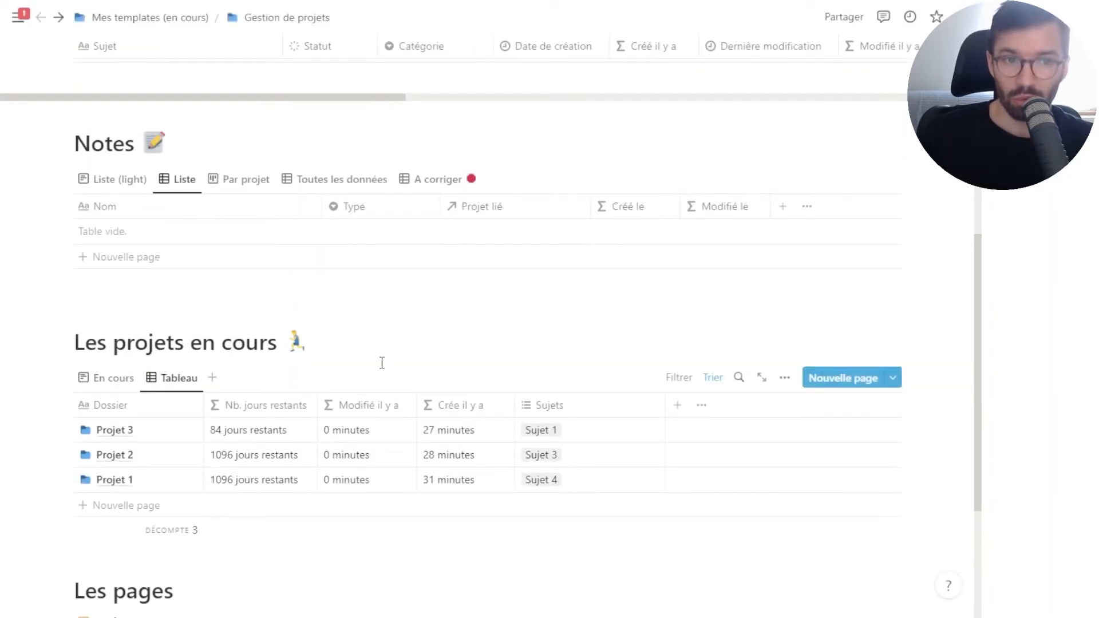
{"action": "left_click_drag", "start_coordinate": [663, 404], "coordinate": [589, 405]}
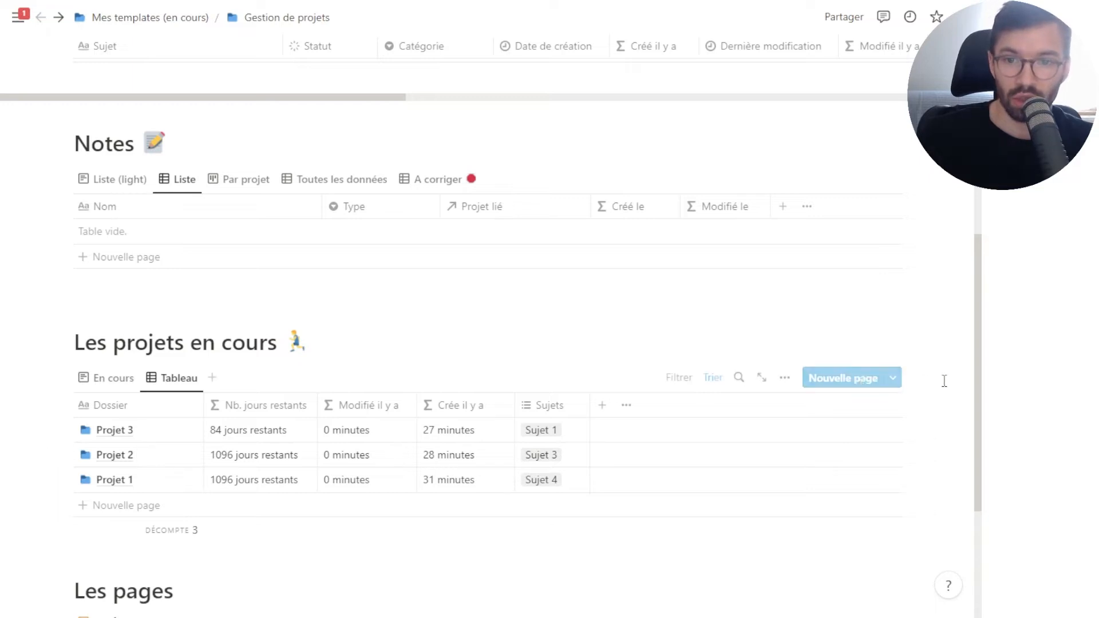
{"action": "left_click", "coordinate": [893, 381]}
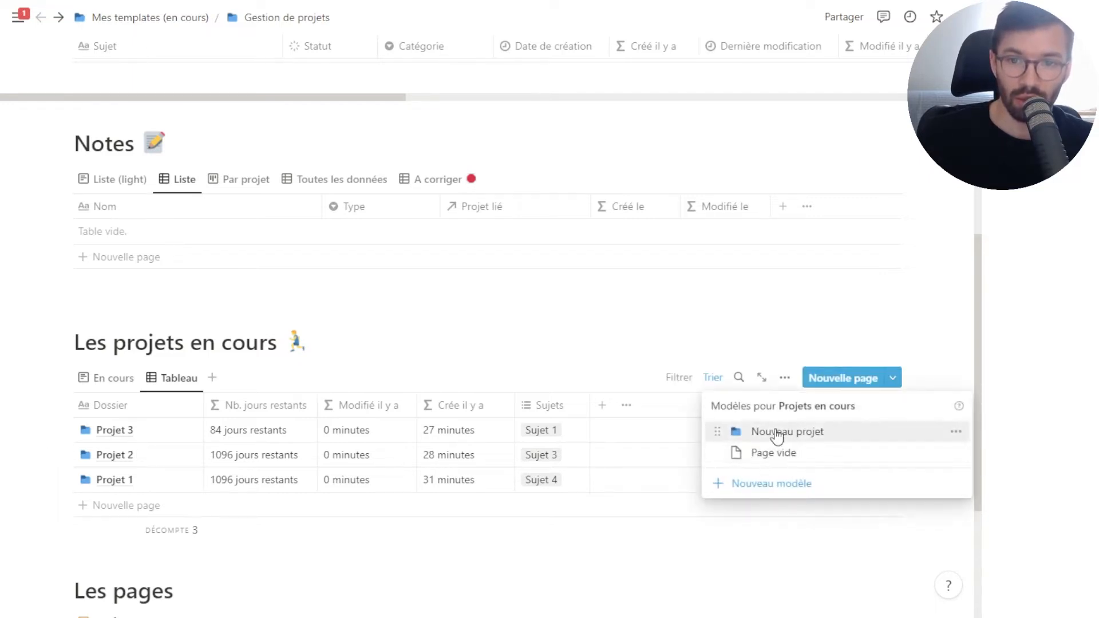
{"action": "left_click", "coordinate": [496, 334]}
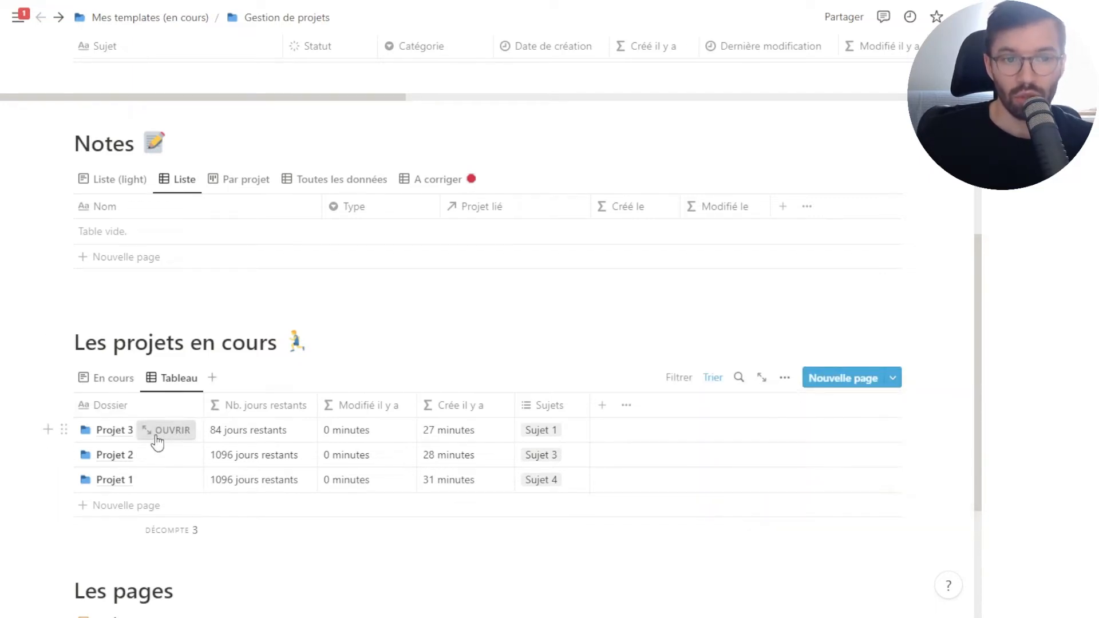
Step: Open the Projet 3 page and filter its Notes list to entries whose Projet lié contains Projet 3
{"action": "left_click", "coordinate": [157, 438]}
{"action": "scroll", "coordinate": [501, 361], "scroll_direction": "down", "scroll_amount": 6}
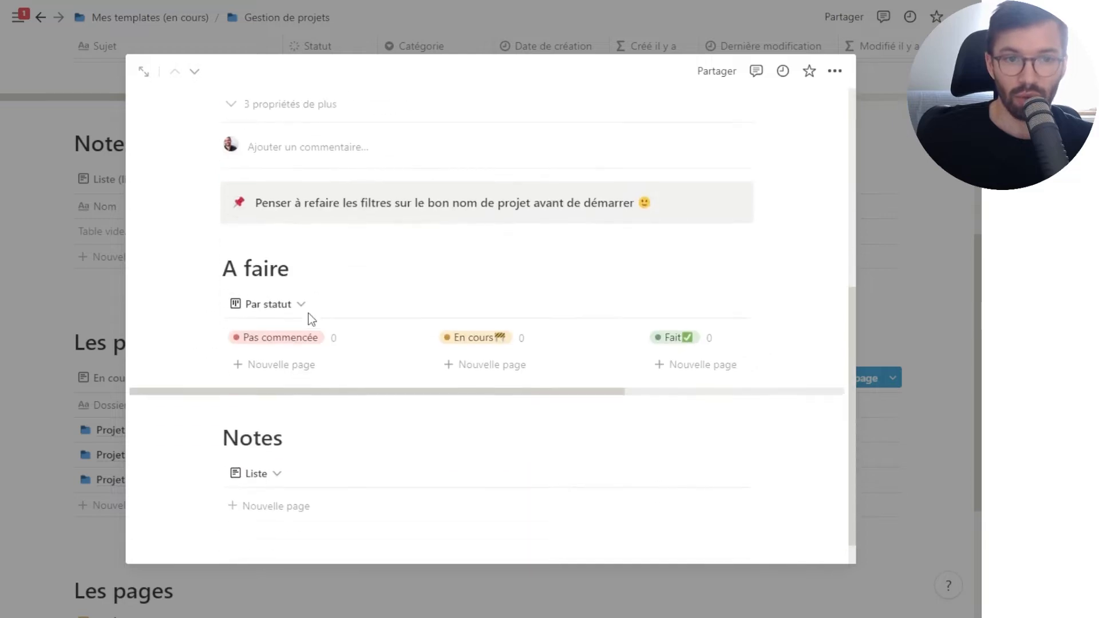
{"action": "scroll", "coordinate": [319, 326], "scroll_direction": "down", "scroll_amount": 1}
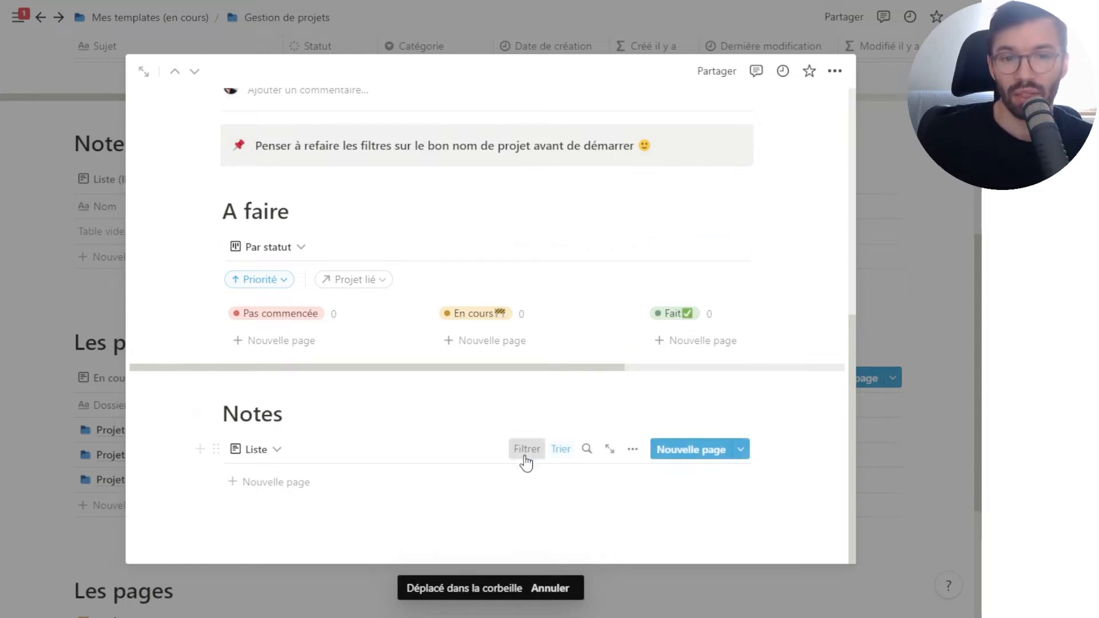
{"action": "left_click", "coordinate": [526, 450]}
{"action": "left_click", "coordinate": [518, 368]}
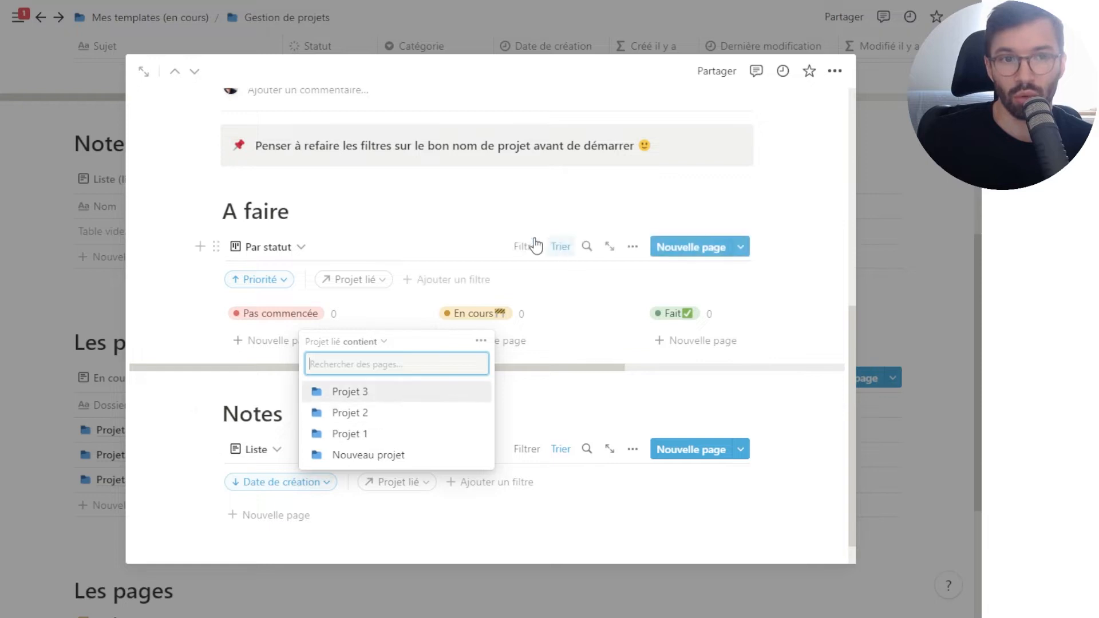
{"action": "left_click", "coordinate": [371, 392]}
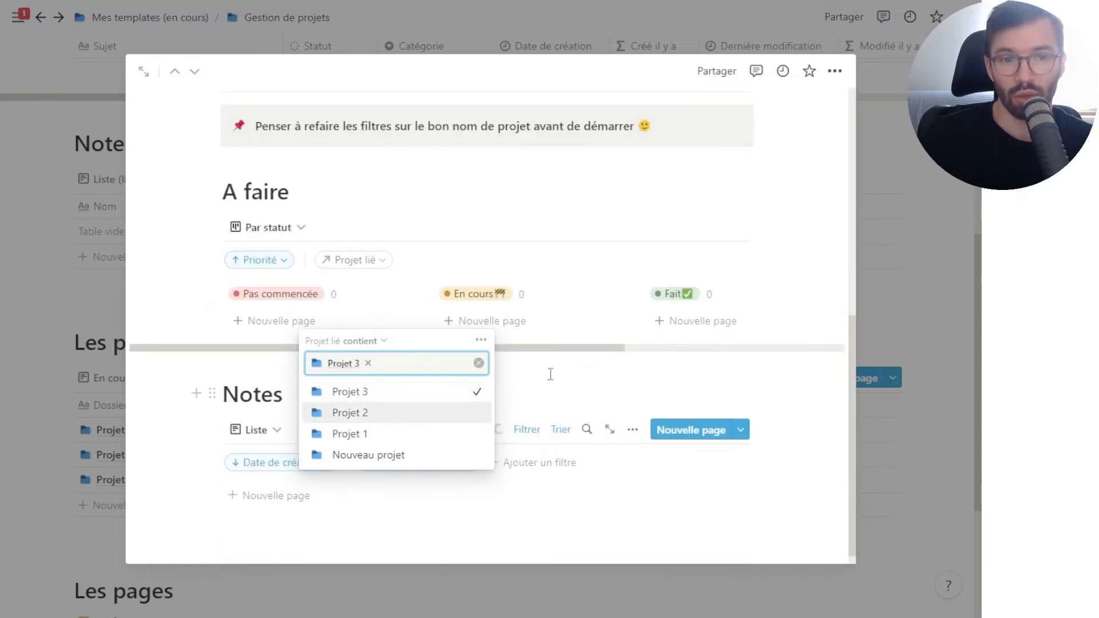
{"action": "left_click", "coordinate": [551, 375]}
Step: Set the Projet lié filter of the A faire board to Projet 3
{"action": "left_click", "coordinate": [359, 261]}
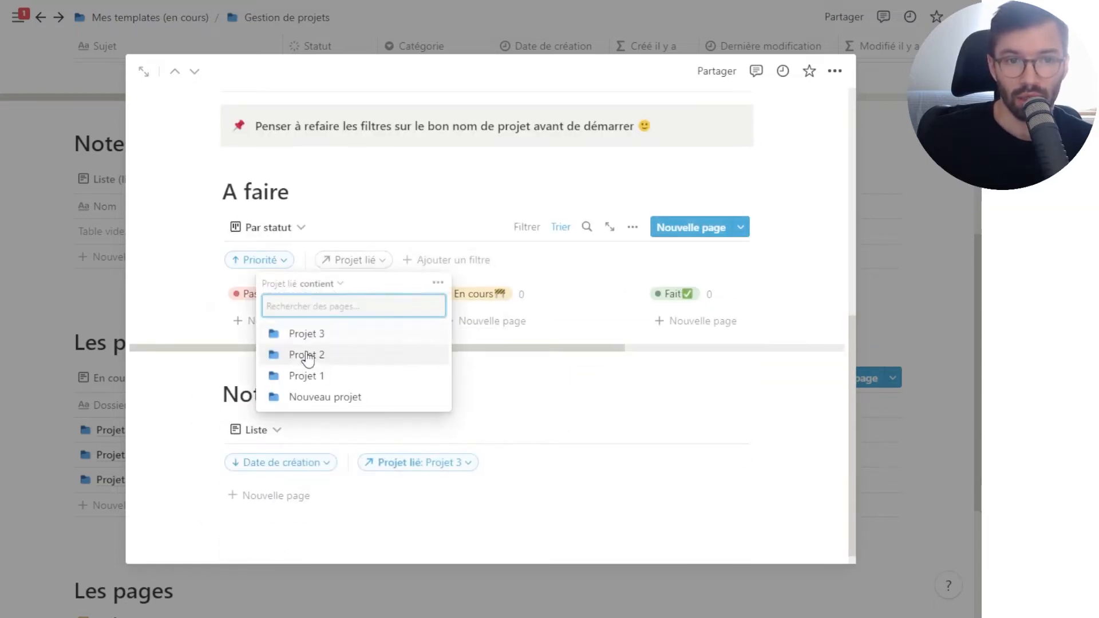
{"action": "left_click", "coordinate": [334, 336]}
{"action": "left_click", "coordinate": [432, 202]}
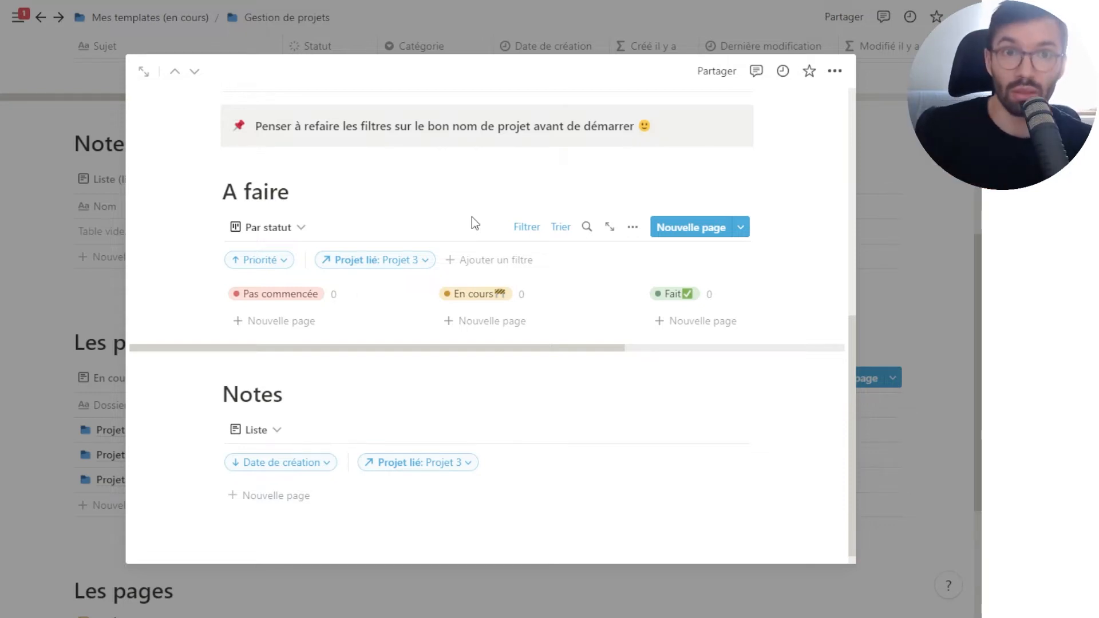
{"action": "scroll", "coordinate": [464, 207], "scroll_direction": "up", "scroll_amount": 7}
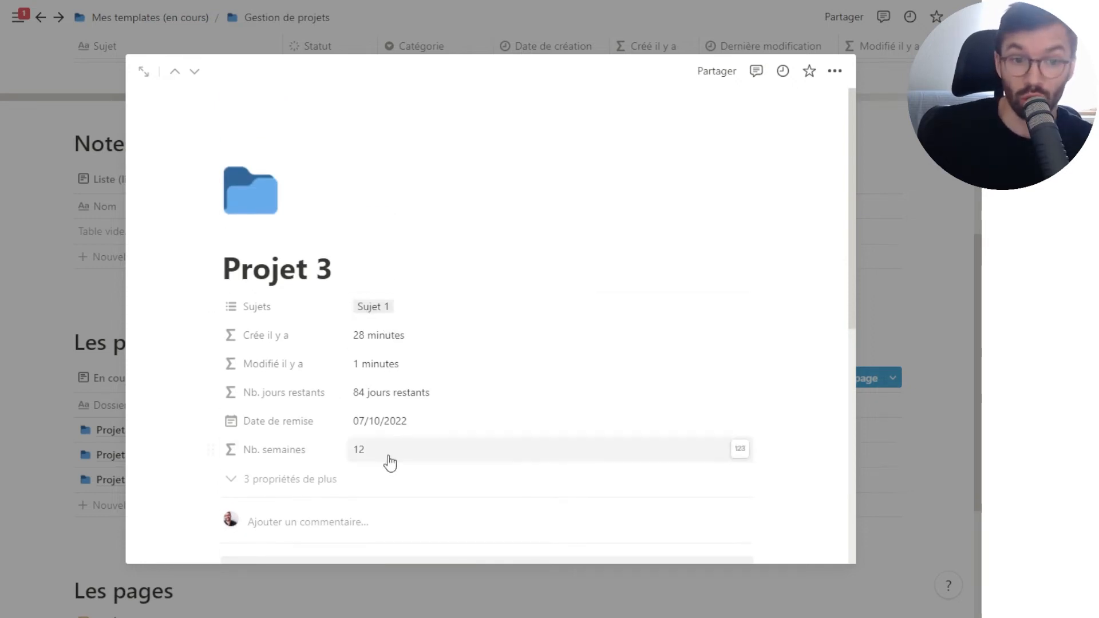
Step: Look over the Projet 3 page's properties, A faire board and Notes list with their Projet lié filters
{"action": "scroll", "coordinate": [579, 354], "scroll_direction": "down", "scroll_amount": 6}
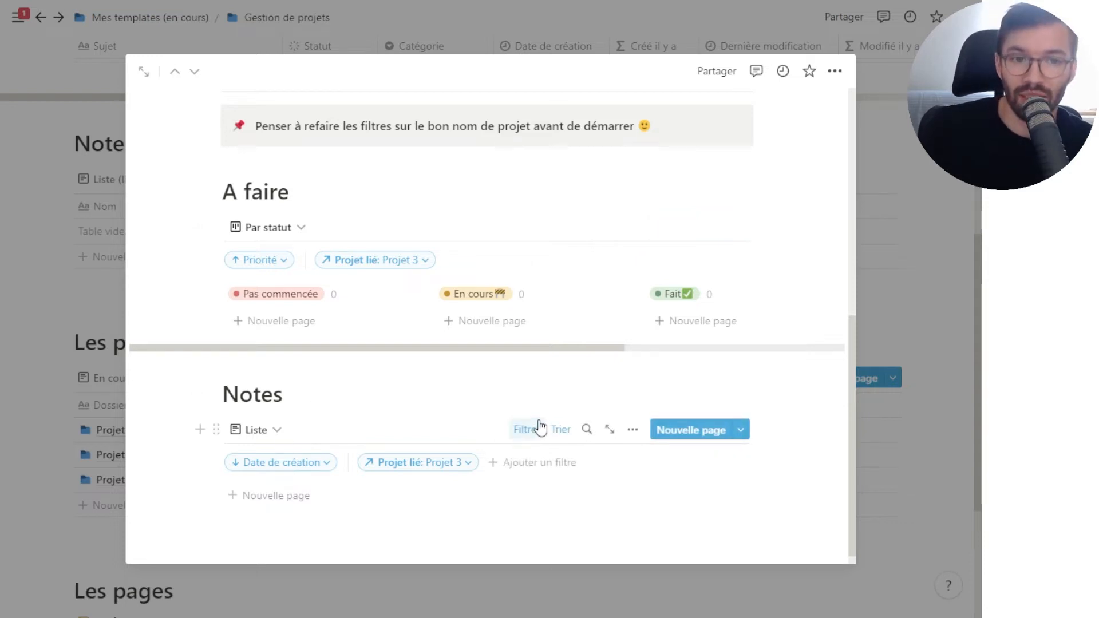
{"action": "scroll", "coordinate": [540, 428], "scroll_direction": "up", "scroll_amount": 10}
{"action": "scroll", "coordinate": [538, 424], "scroll_direction": "down", "scroll_amount": 8}
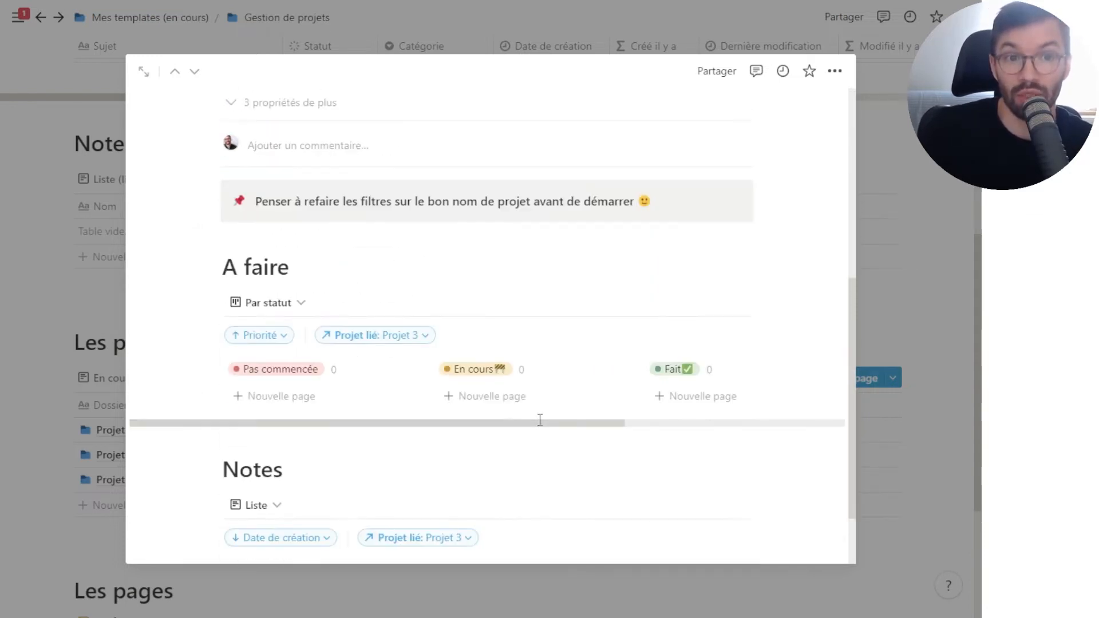
{"action": "scroll", "coordinate": [540, 425], "scroll_direction": "down", "scroll_amount": 2}
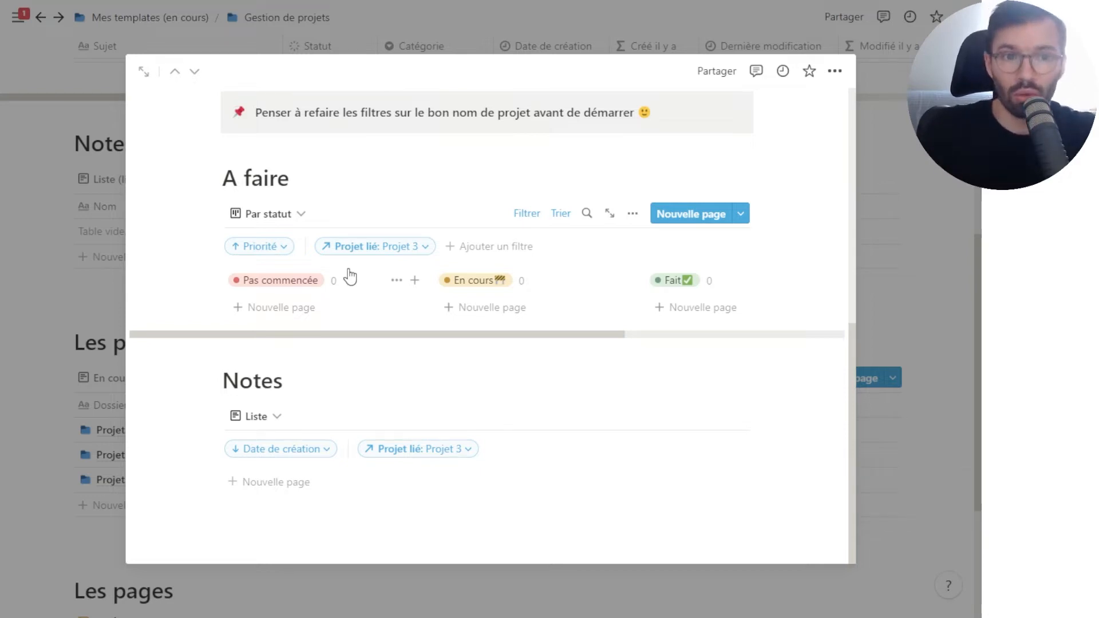
{"action": "scroll", "coordinate": [366, 260], "scroll_direction": "up", "scroll_amount": 8}
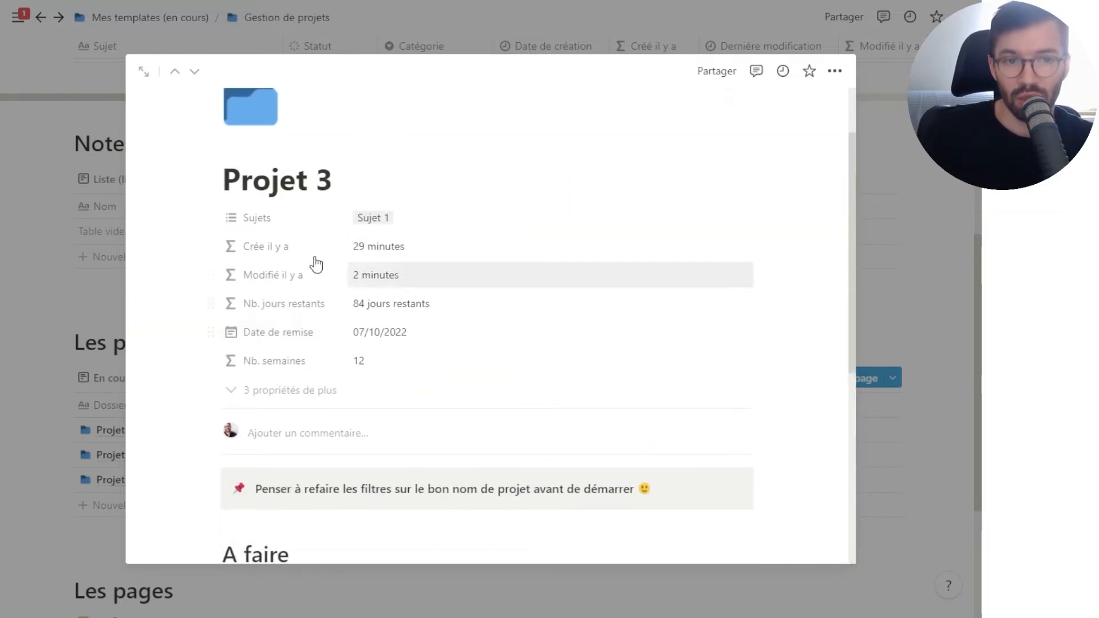
Step: Check the formulas behind Crée il y a and Modifié il y a on Projet 3, and close the project page
{"action": "left_click", "coordinate": [419, 246]}
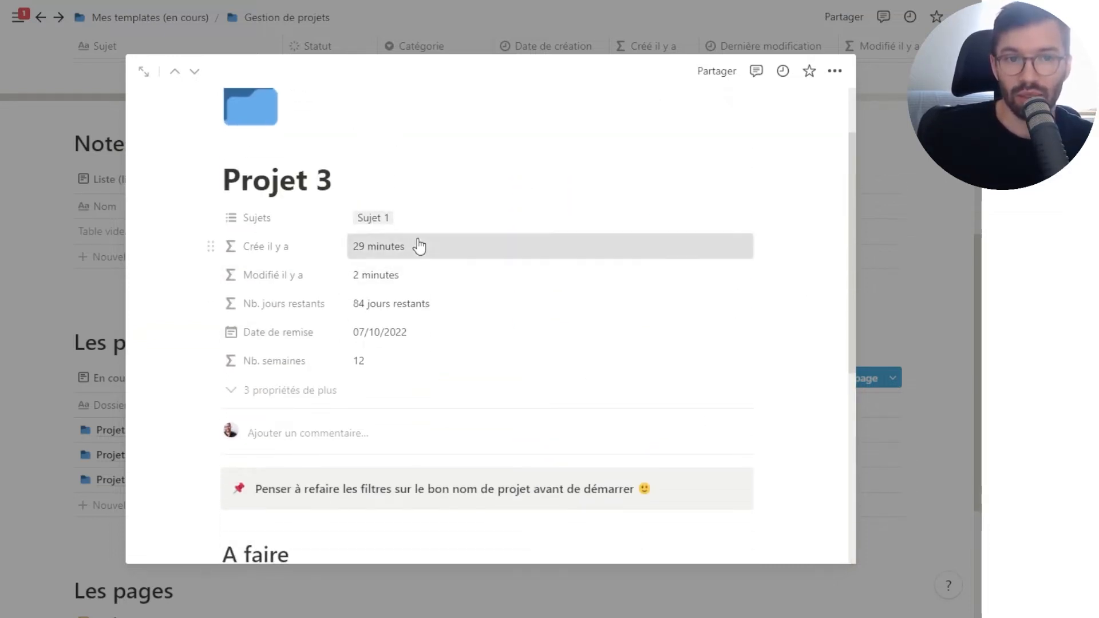
{"action": "left_click", "coordinate": [275, 281]}
{"action": "left_click", "coordinate": [432, 276]}
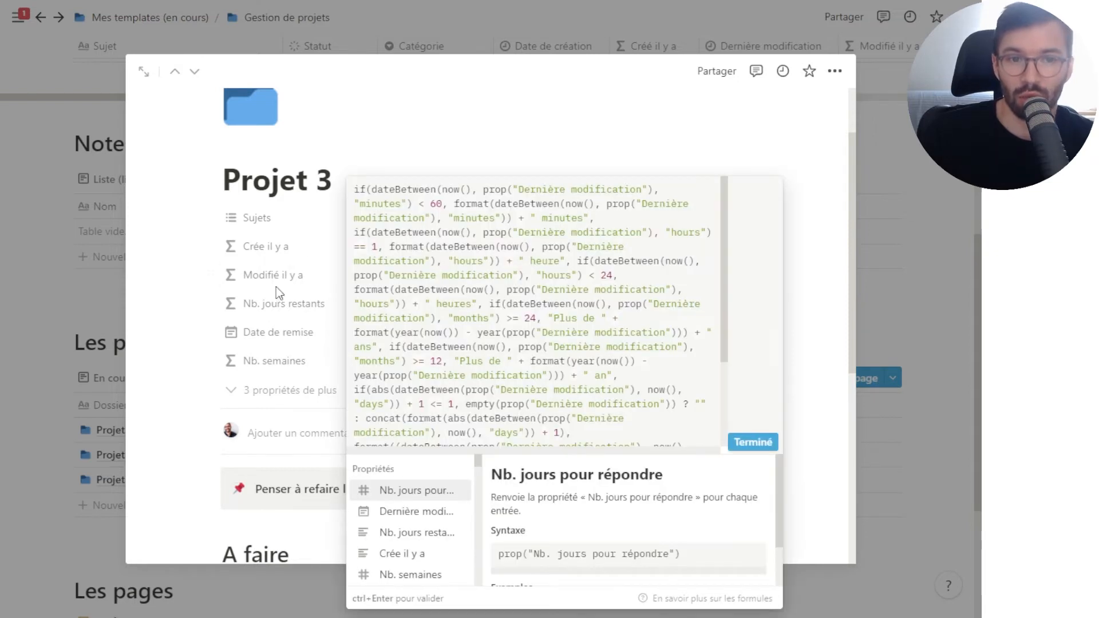
{"action": "left_click", "coordinate": [238, 288]}
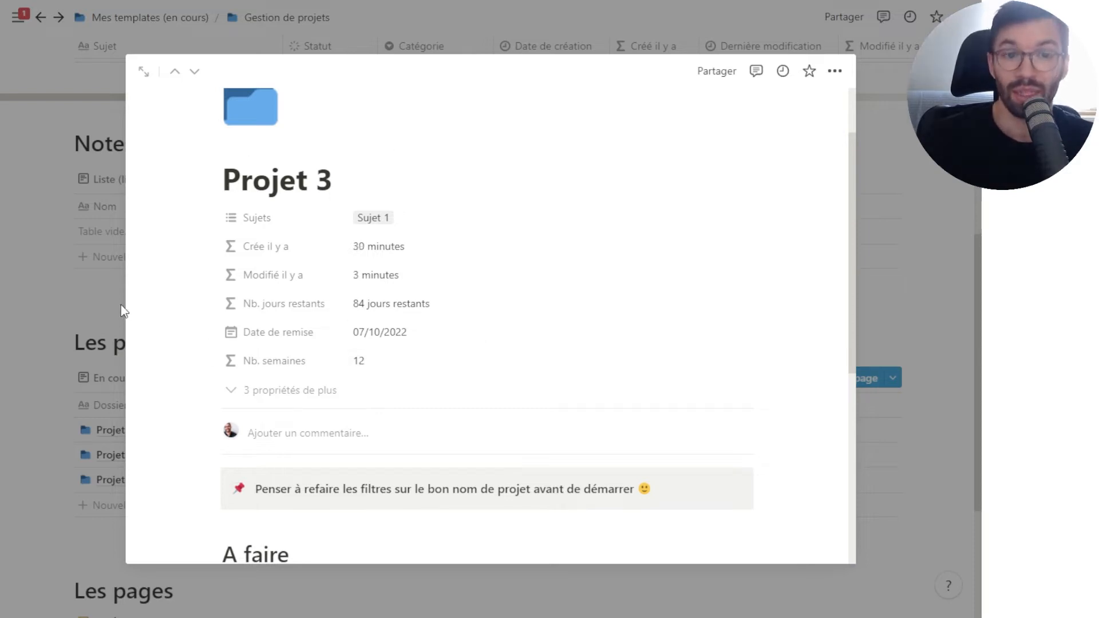
{"action": "left_click", "coordinate": [105, 296]}
Step: Switch the Notes database to the Liste (light) view and check the templates offered for new notes
{"action": "scroll", "coordinate": [272, 316], "scroll_direction": "up", "scroll_amount": 3}
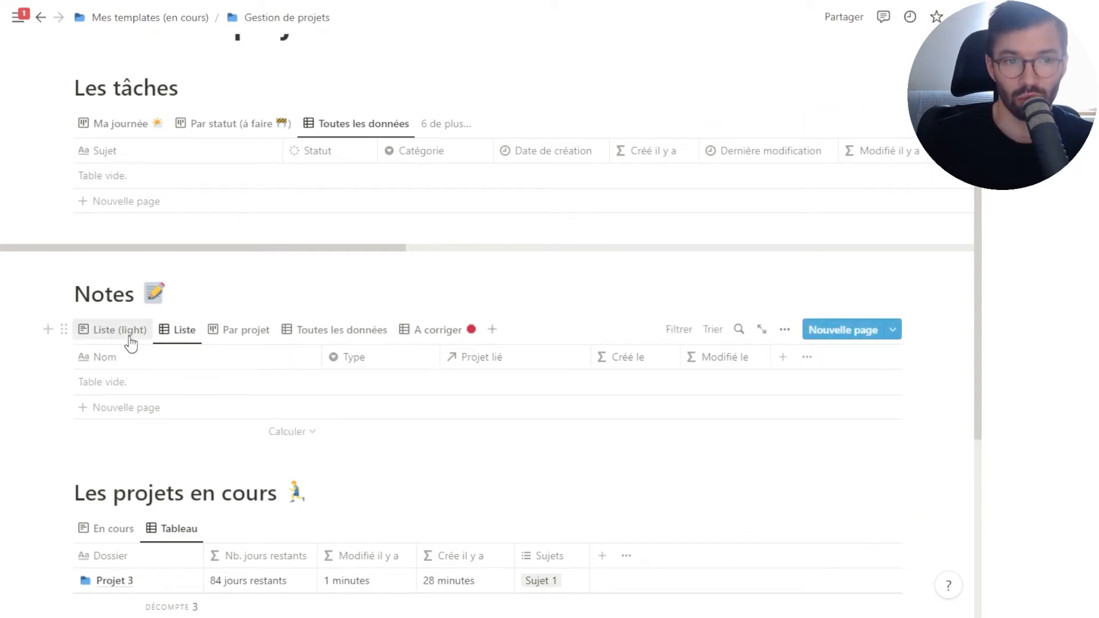
{"action": "left_click", "coordinate": [118, 338]}
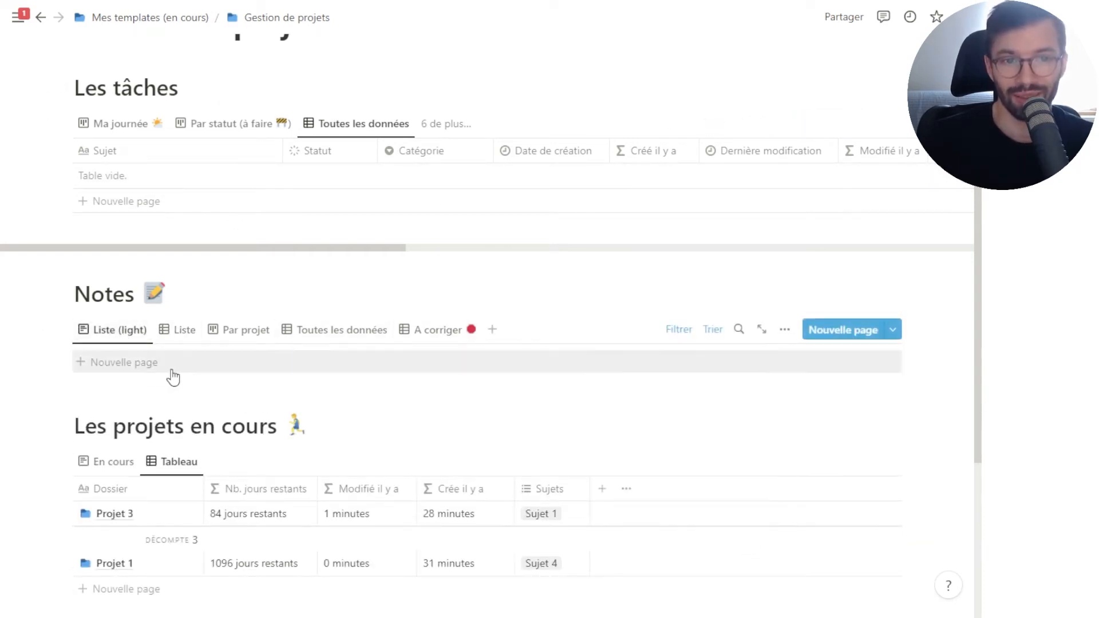
{"action": "left_click", "coordinate": [893, 331]}
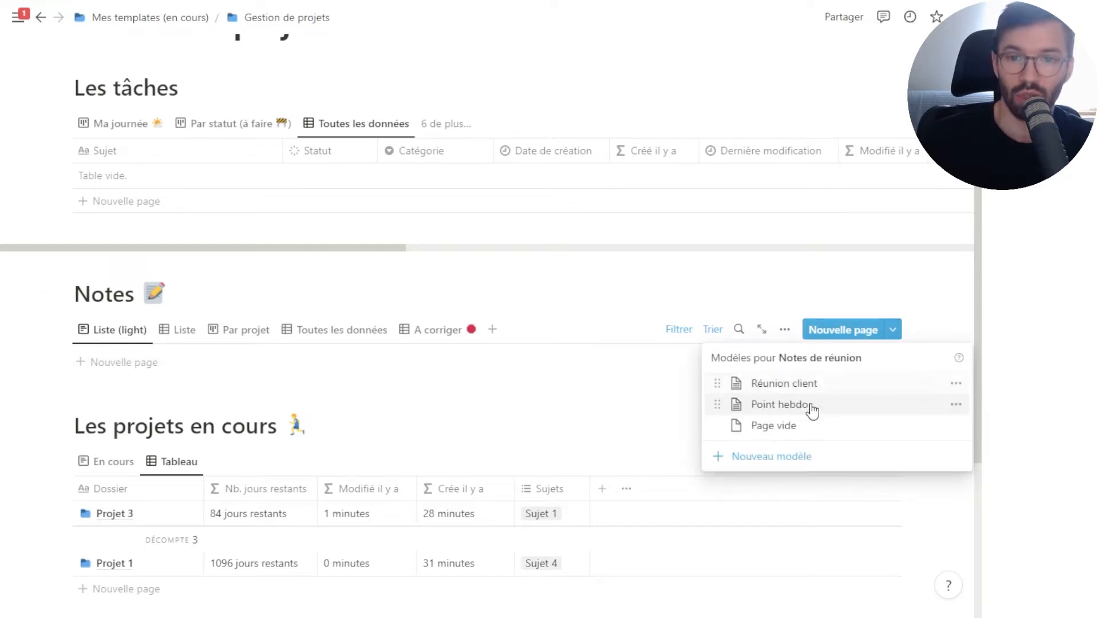
{"action": "key", "text": "Escape"}
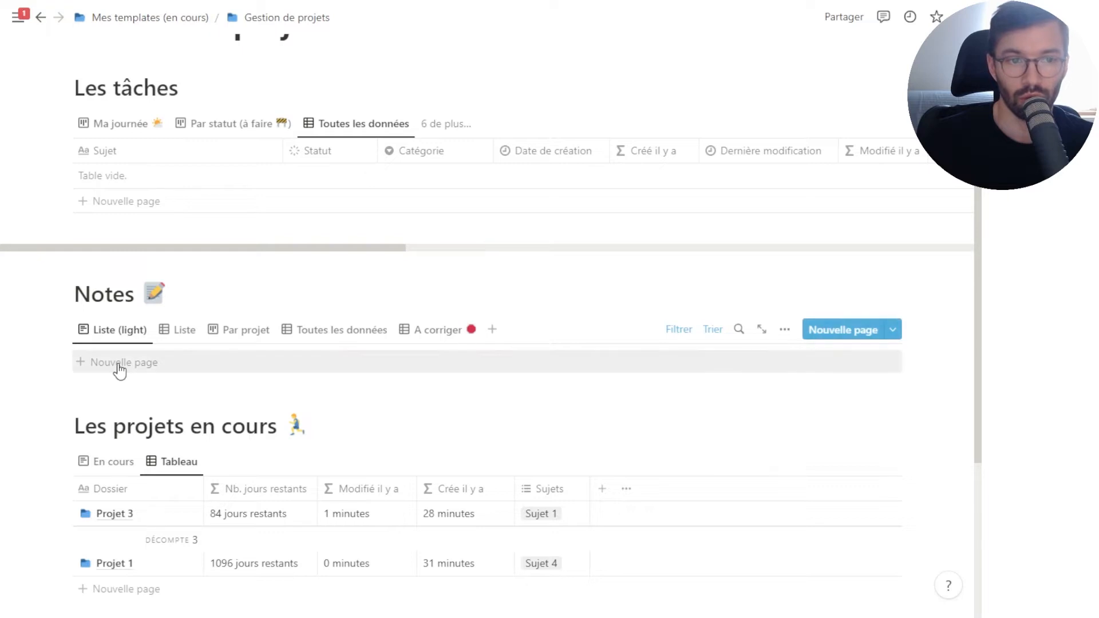
Step: Create a note titled "Réunion du lundi 22/12" in the Notes database
{"action": "left_click", "coordinate": [118, 364]}
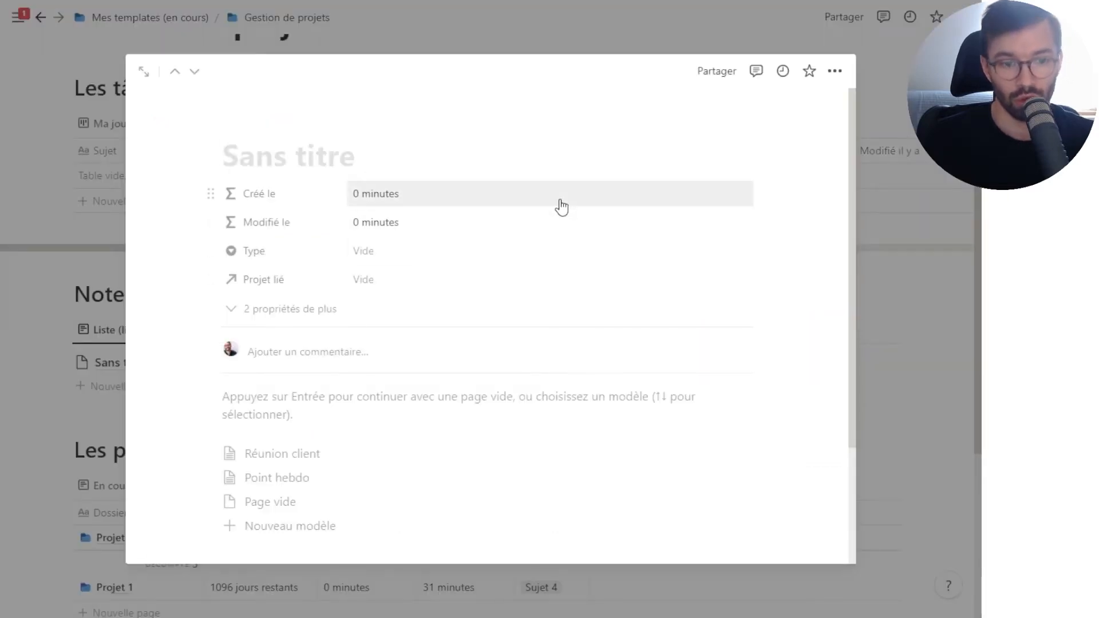
{"action": "type", "text": "Réu"}
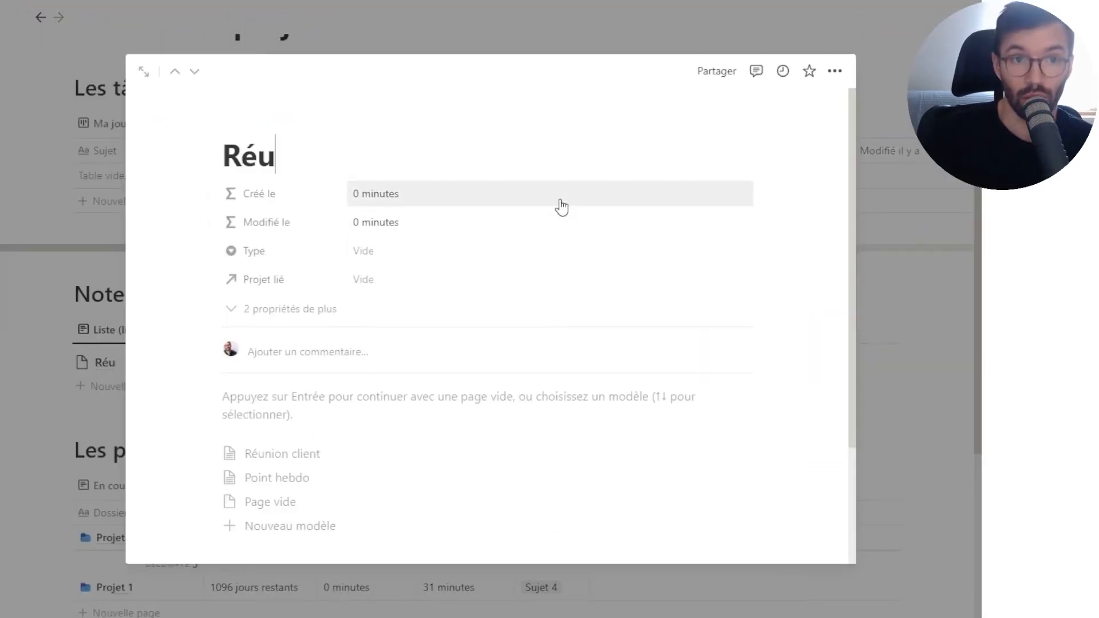
{"action": "type", "text": "nion du lunde"}
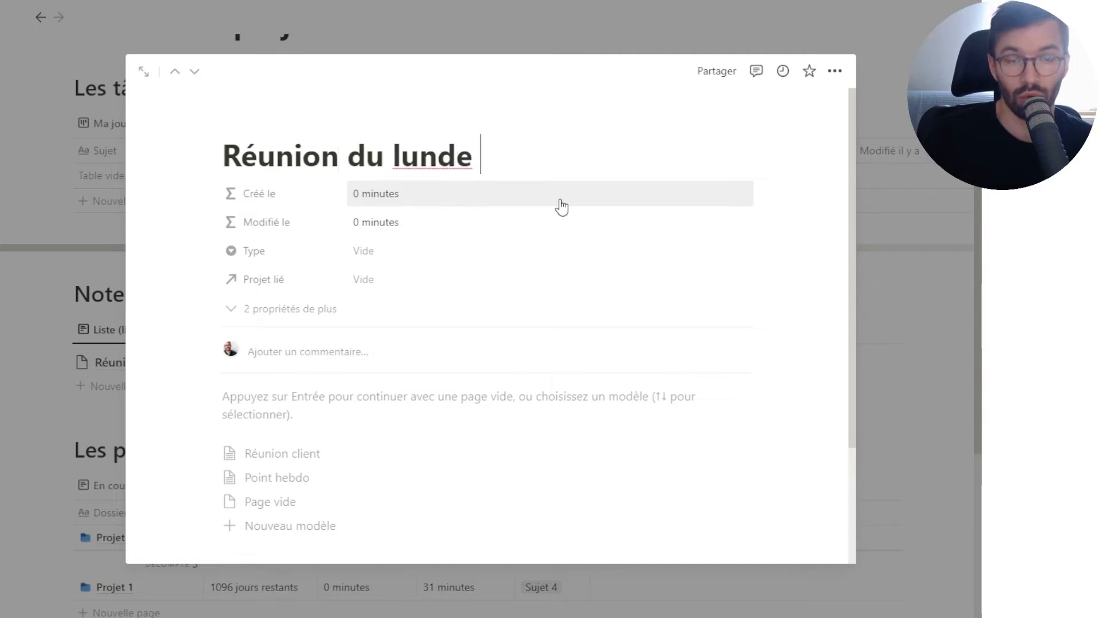
{"action": "key", "text": "BackSpace"}
{"action": "type", "text": "i 2"}
{"action": "type", "text": "2/12"}
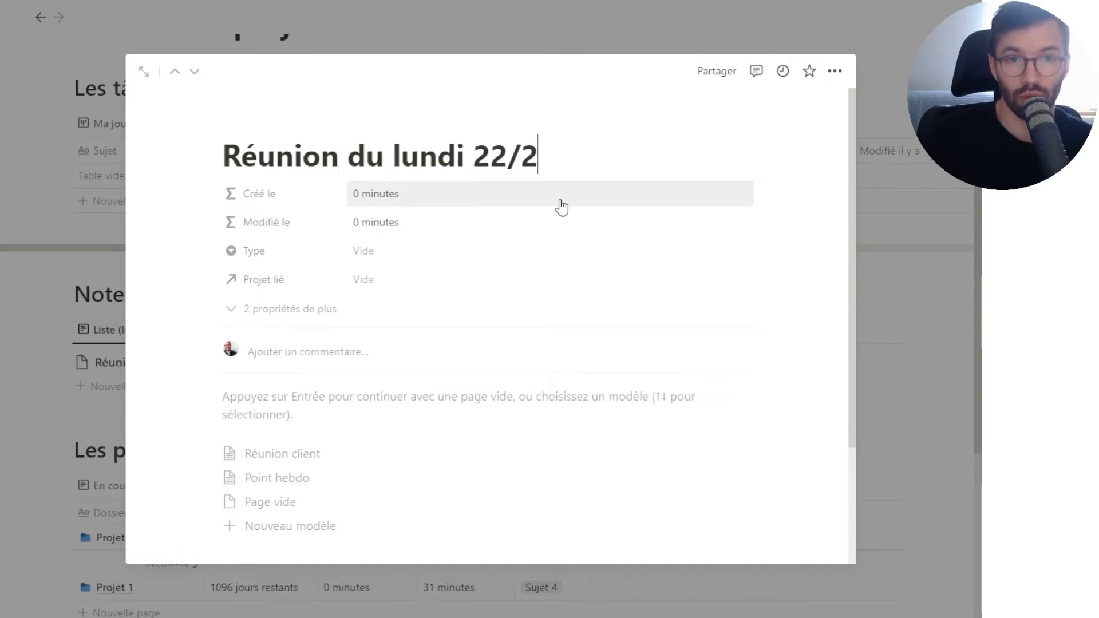
Step: Set the new note's Type to Divers and link it to Projet 3
{"action": "left_click", "coordinate": [407, 257]}
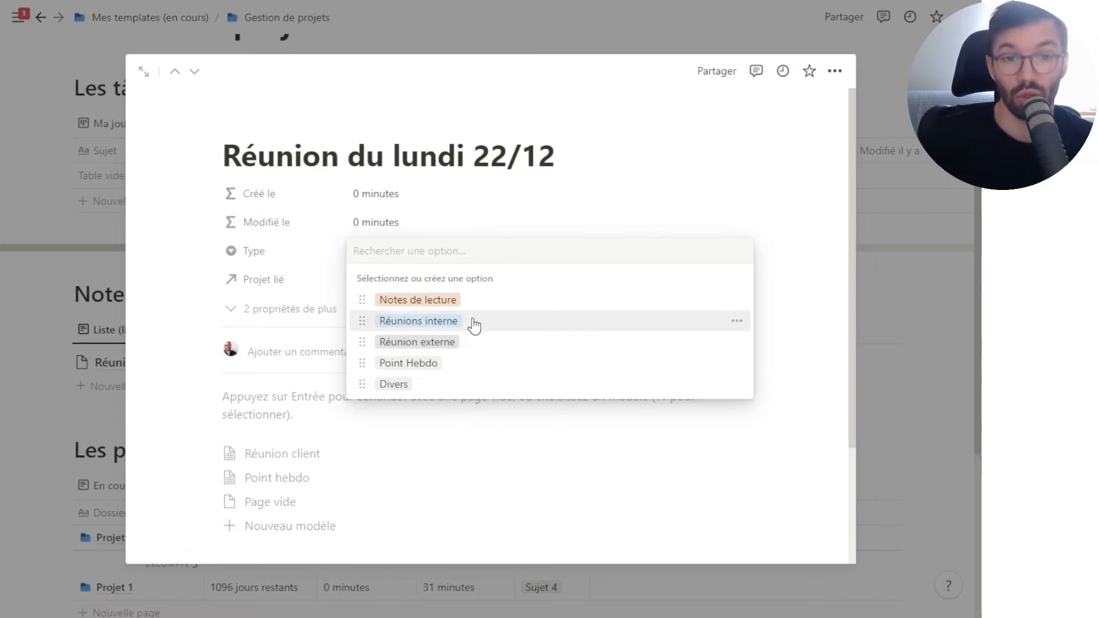
{"action": "left_click", "coordinate": [440, 384]}
{"action": "left_click", "coordinate": [442, 279]}
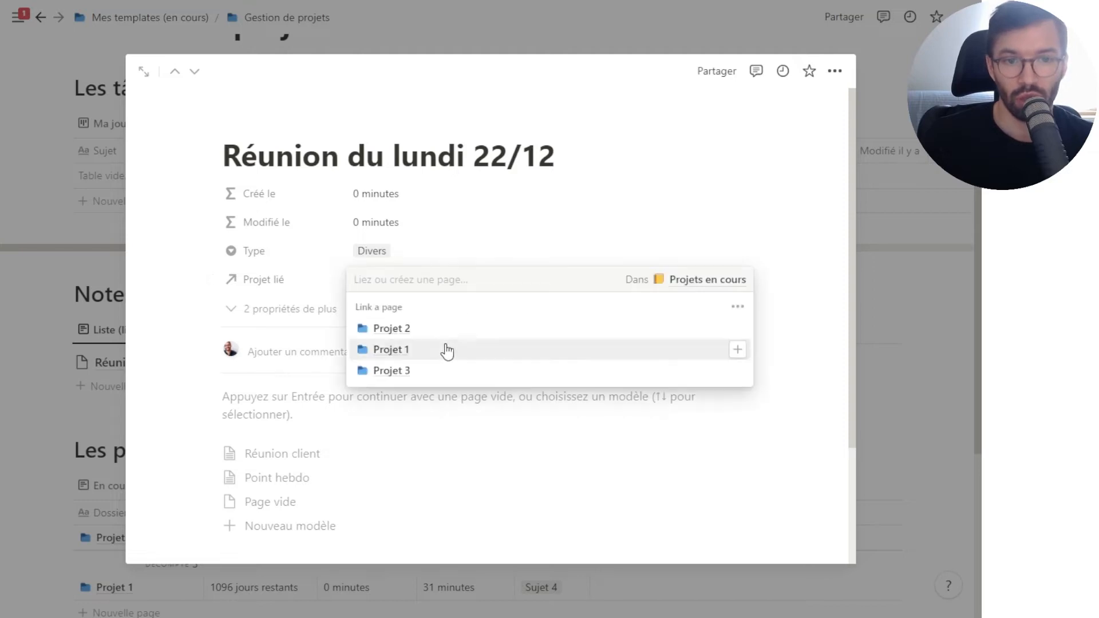
{"action": "left_click", "coordinate": [391, 370]}
Step: Fill the note's body with Lorem ipsum placeholder text and close the note
{"action": "left_click", "coordinate": [324, 427]}
{"action": "left_click", "coordinate": [325, 392]}
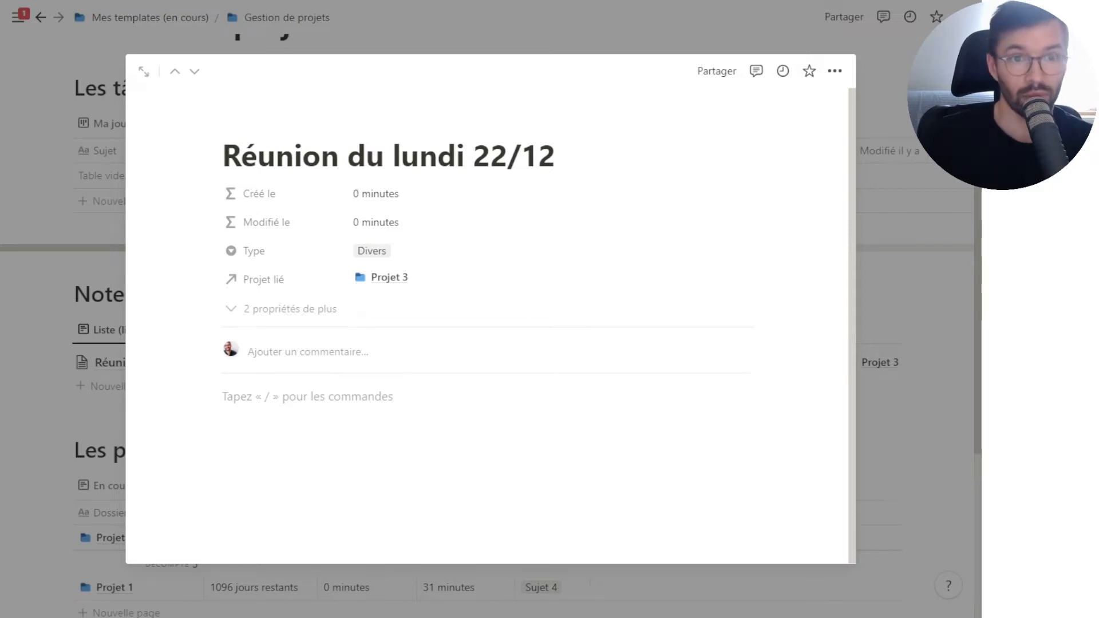
{"action": "type", "text": "Lorem ipsum dolor sit amet, consectetur adipiscing elit, sed do eiusmod tempor incididunt ut labore et dolore magna aliqua. Ut enim ad minim veniam, quis nostrud exercitation ullamco laboris nisi ut aliquip ex ea commodo consequat. Duis aute irure dolor in reprehenderit in voluptate velit esse cillum dolore eu fugiat nulla pariatur. Excepteur sint occaecat cupidatat non proident, sunt in culpa qui officia deserunt mollit anim id est laborum."}
{"action": "left_click", "coordinate": [68, 410]}
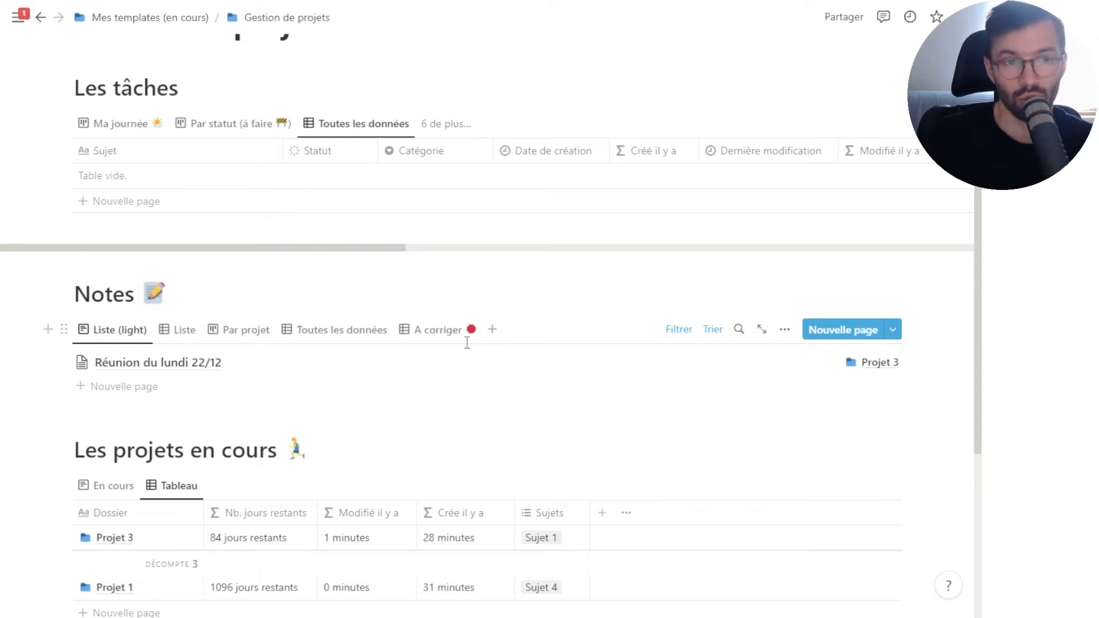
Step: Open Projet 3 from the ongoing projects table, check its filtered Notes list for the meeting note, and return
{"action": "scroll", "coordinate": [584, 422], "scroll_direction": "down", "scroll_amount": 4}
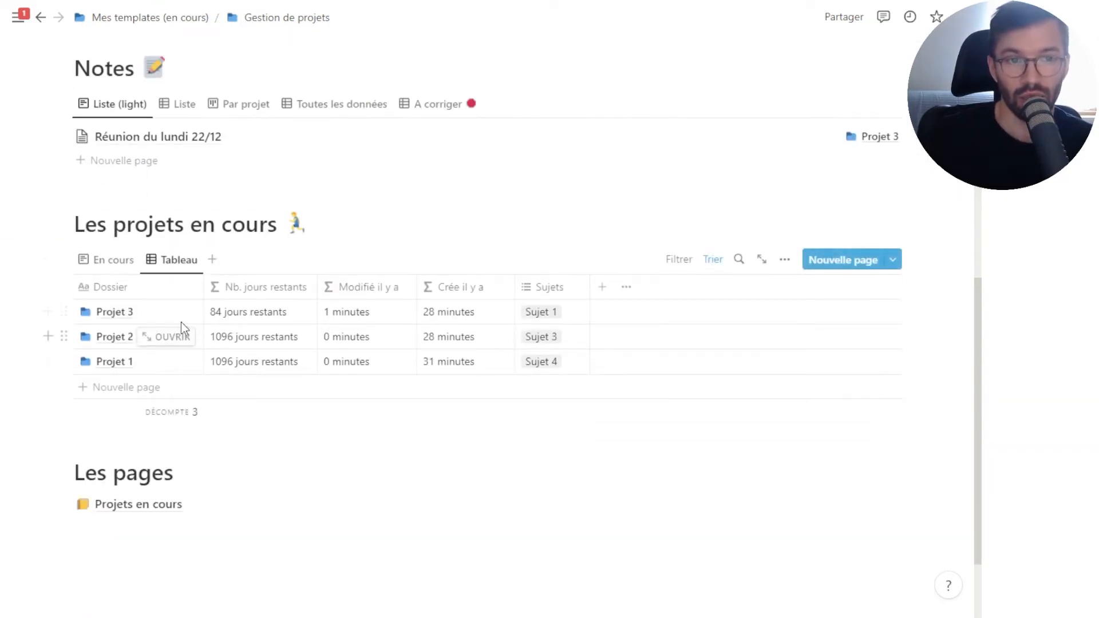
{"action": "left_click", "coordinate": [172, 337]}
{"action": "scroll", "coordinate": [616, 353], "scroll_direction": "down", "scroll_amount": 7}
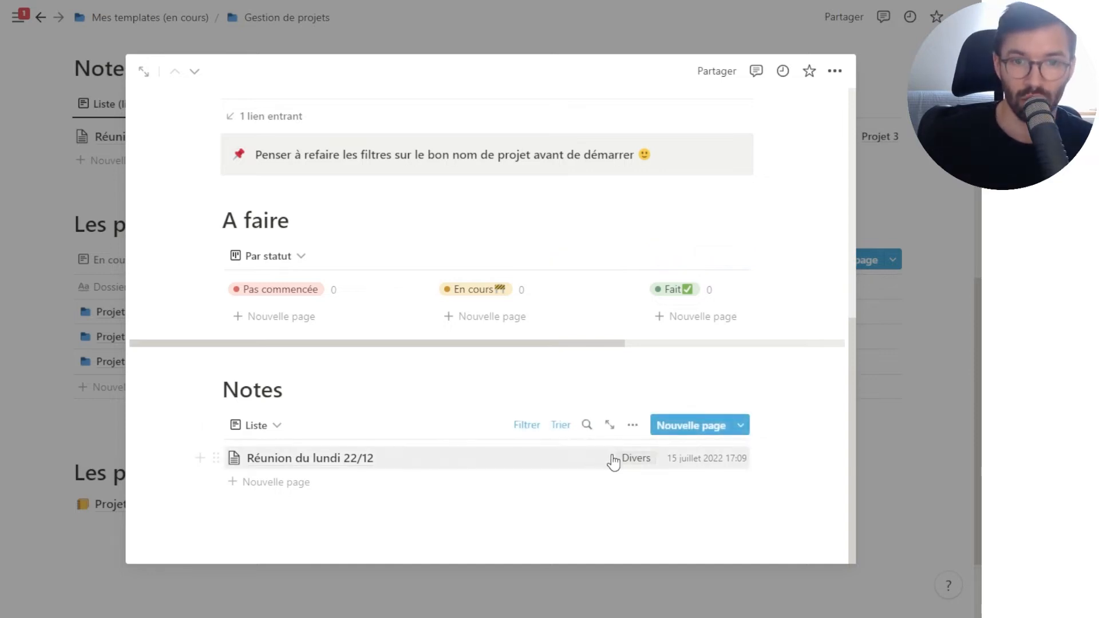
{"action": "left_click", "coordinate": [123, 393]}
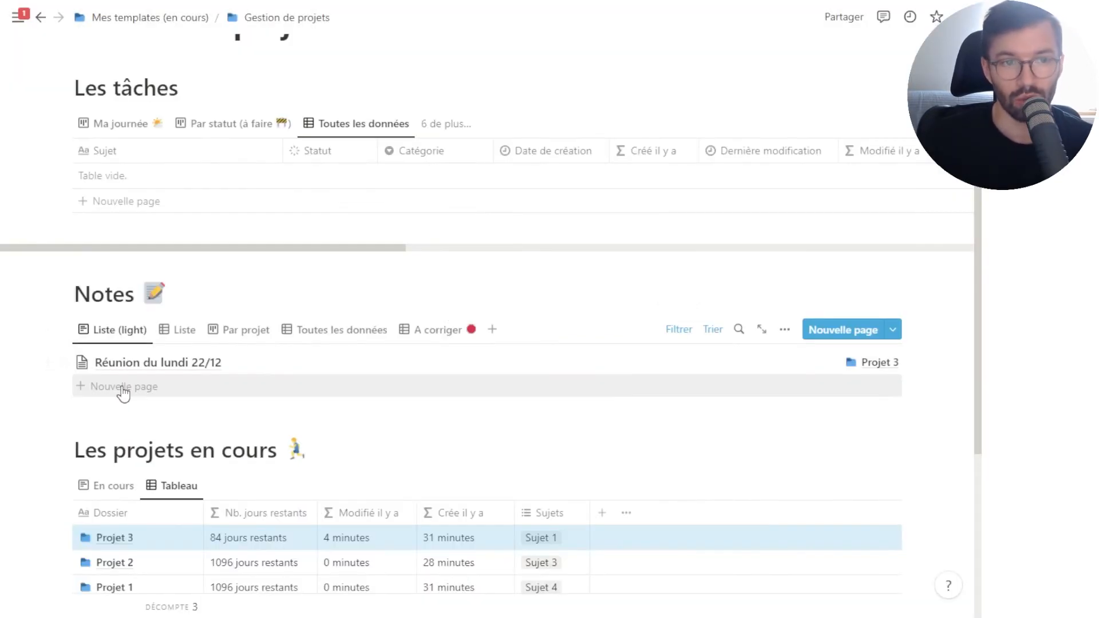
Step: Duplicate the Réunion du lundi 22/12 note six times in the Notes list
{"action": "left_click", "coordinate": [61, 362]}
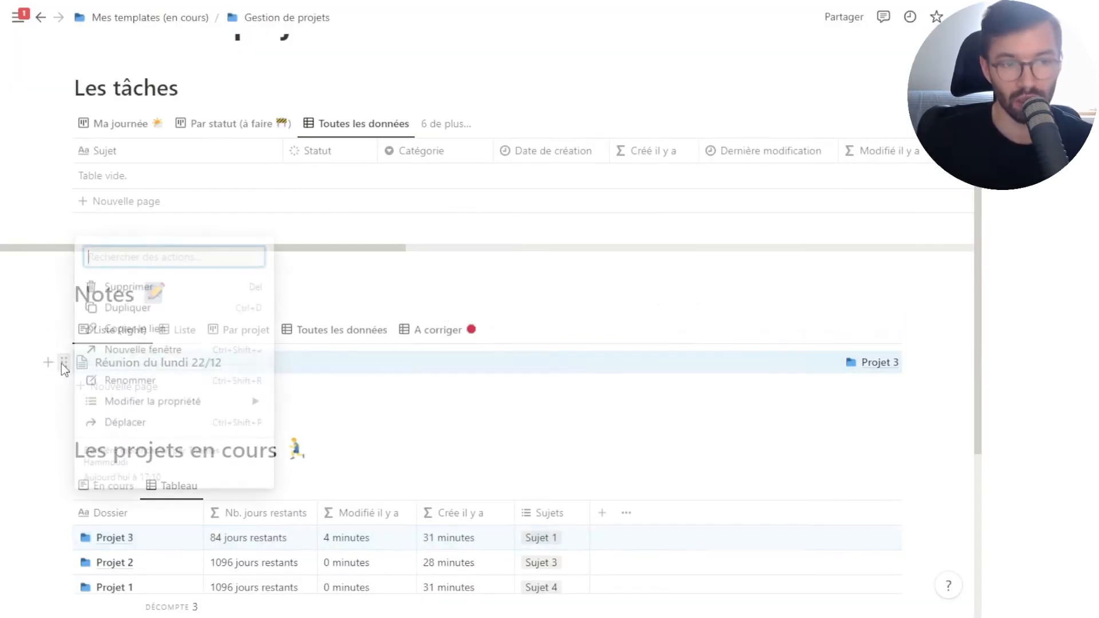
{"action": "left_click", "coordinate": [179, 321]}
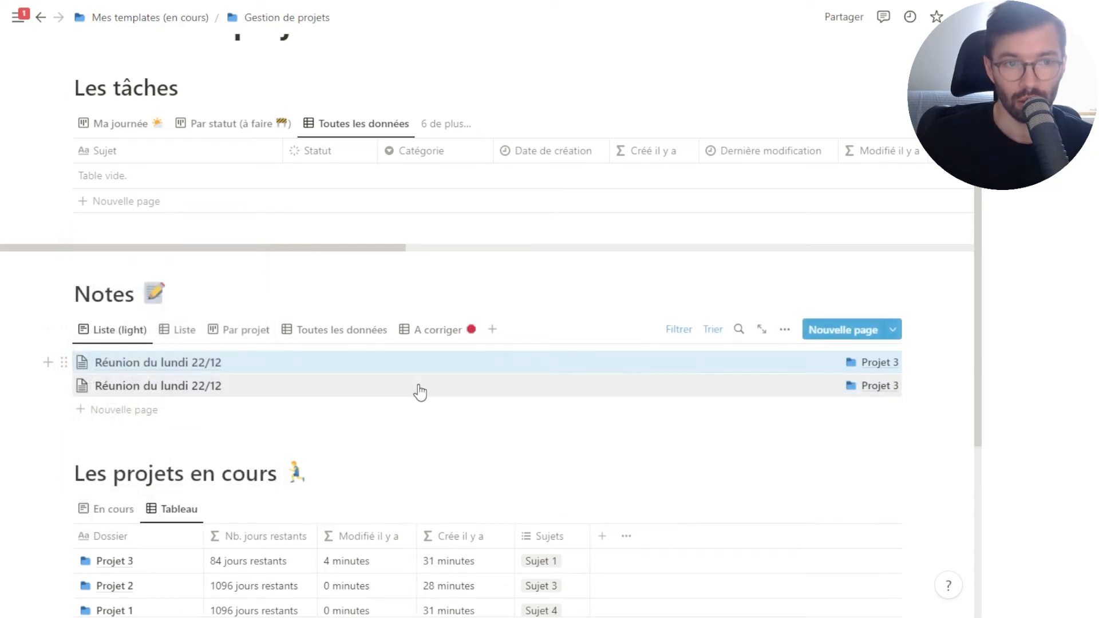
{"action": "key", "text": "ctrl+d"}
{"action": "key", "text": "ctrl+d"}
{"action": "key", "text": "ctrl+d"}
Step: Show the notes in the Toutes les données view and change the first note's Projet lié to Projet 2
{"action": "left_click", "coordinate": [360, 330]}
{"action": "scroll", "coordinate": [523, 263], "scroll_direction": "down", "scroll_amount": 2}
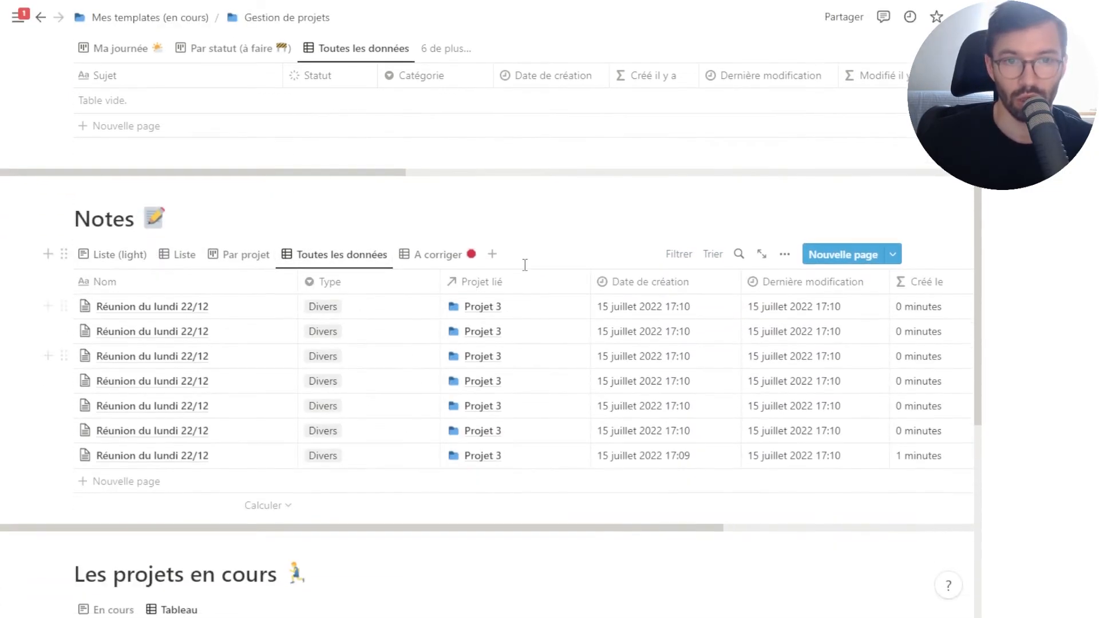
{"action": "left_click", "coordinate": [525, 308]}
{"action": "left_click", "coordinate": [485, 403]}
Step: Reassign the Projet lié of the following note copies to spread them across Projet 1, Projet 2 and Projet 3
{"action": "left_click", "coordinate": [550, 332]}
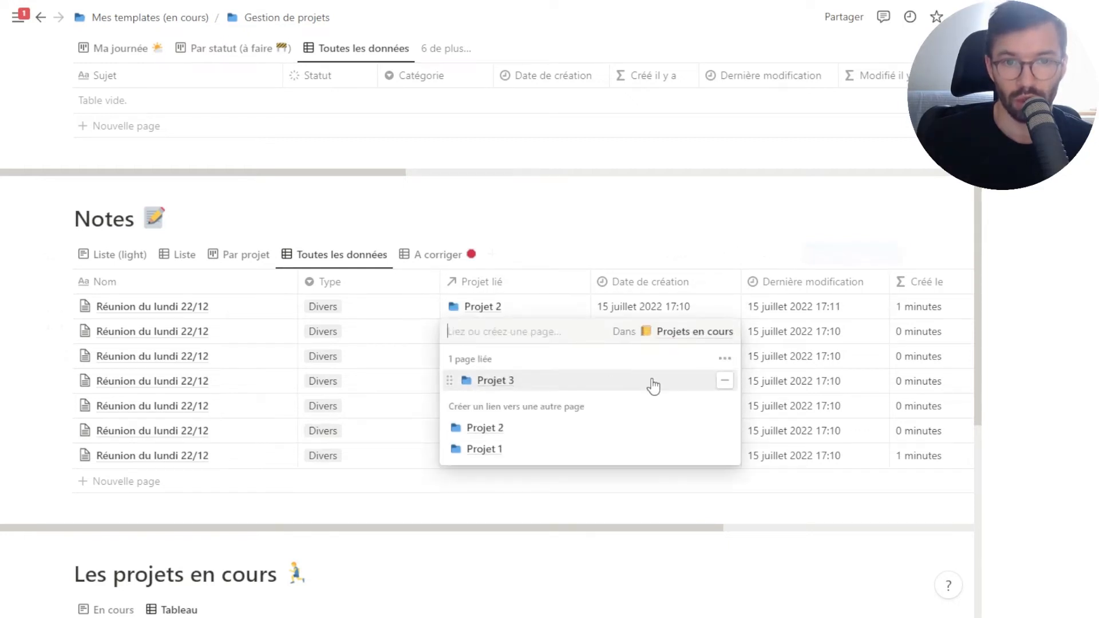
{"action": "left_click", "coordinate": [726, 382]}
{"action": "left_click", "coordinate": [707, 422]}
{"action": "key", "text": "Escape"}
{"action": "left_click", "coordinate": [559, 357]}
{"action": "left_click", "coordinate": [725, 406]}
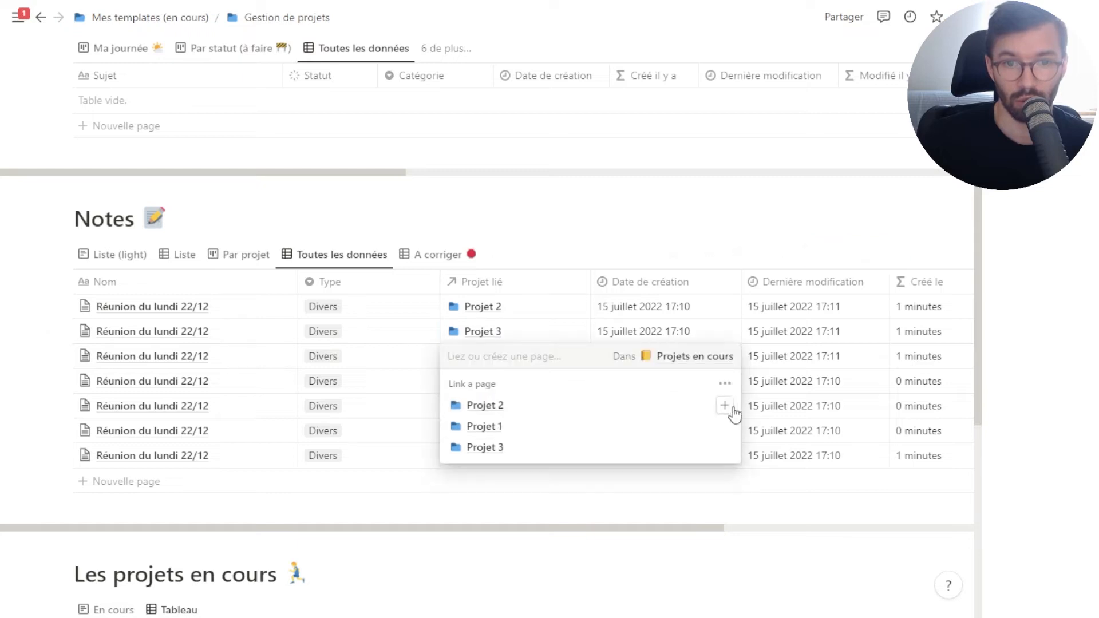
{"action": "left_click", "coordinate": [725, 447]}
Step: Compare the Par projet, Liste and A corriger views of the notes and return to Liste (light)
{"action": "left_click", "coordinate": [247, 254]}
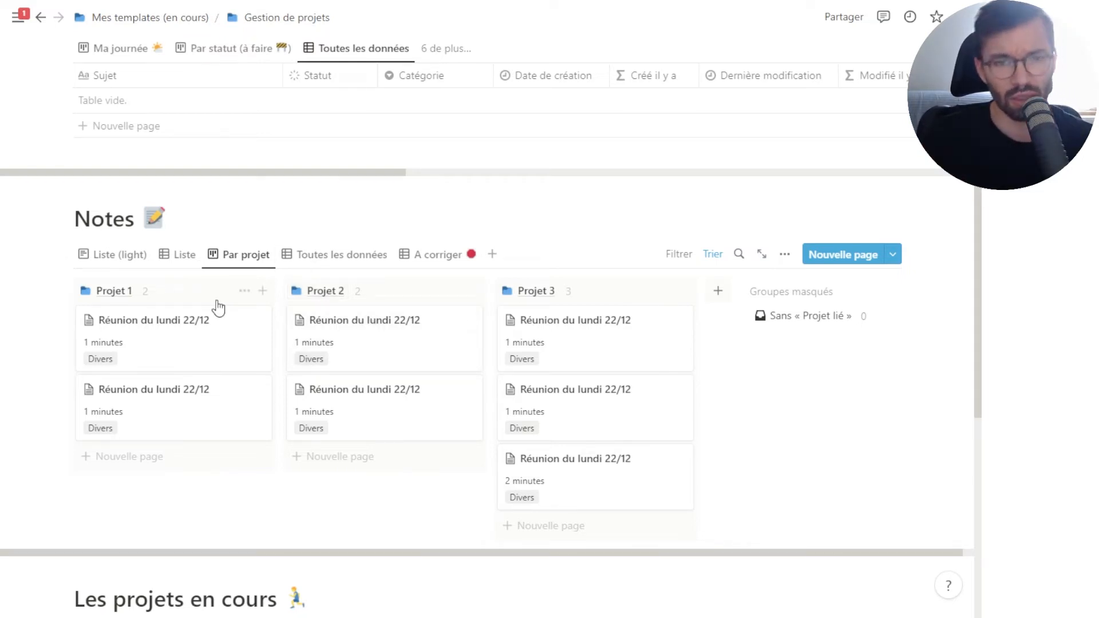
{"action": "left_click", "coordinate": [183, 259]}
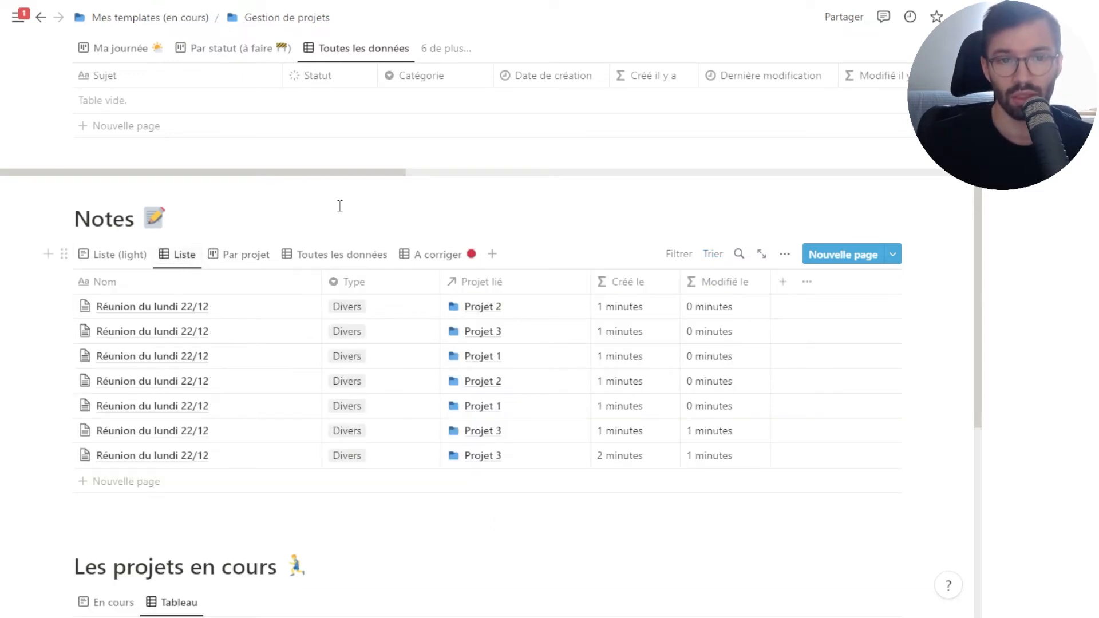
{"action": "left_click", "coordinate": [127, 264]}
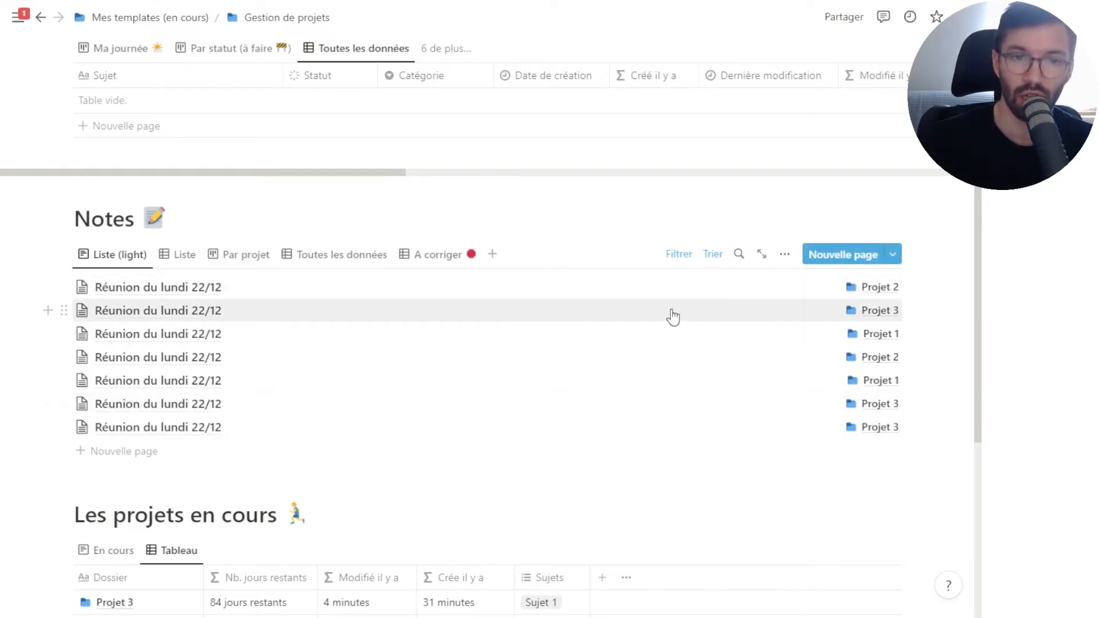
{"action": "left_click", "coordinate": [426, 256]}
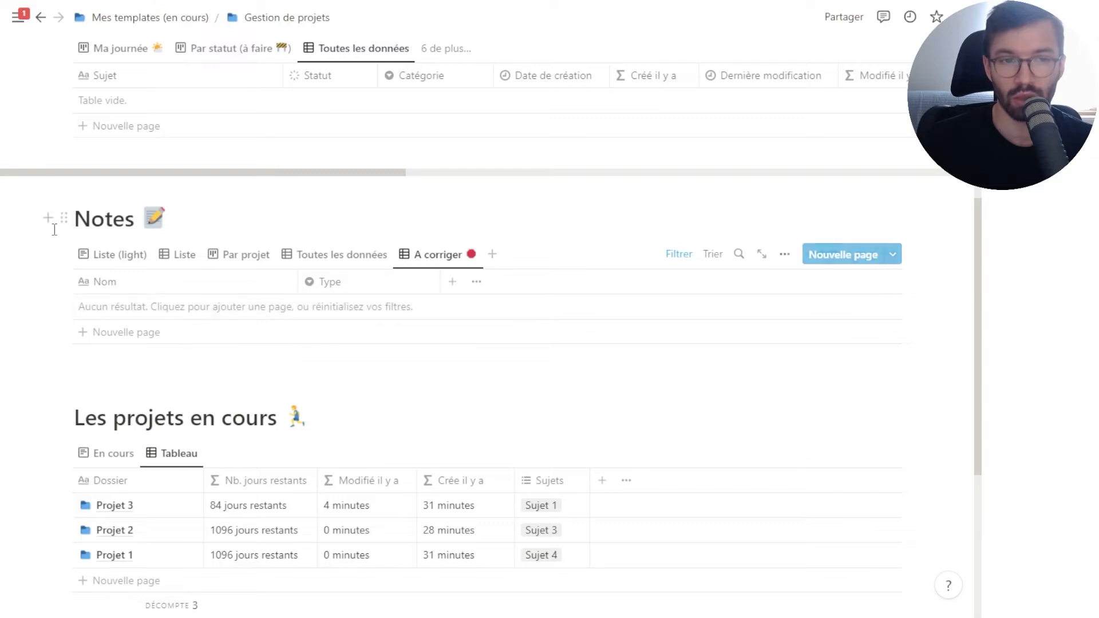
{"action": "left_click", "coordinate": [120, 262]}
Step: Look through the available views of Les tâches and display the tasks in the Par statut view
{"action": "scroll", "coordinate": [466, 412], "scroll_direction": "up", "scroll_amount": 6}
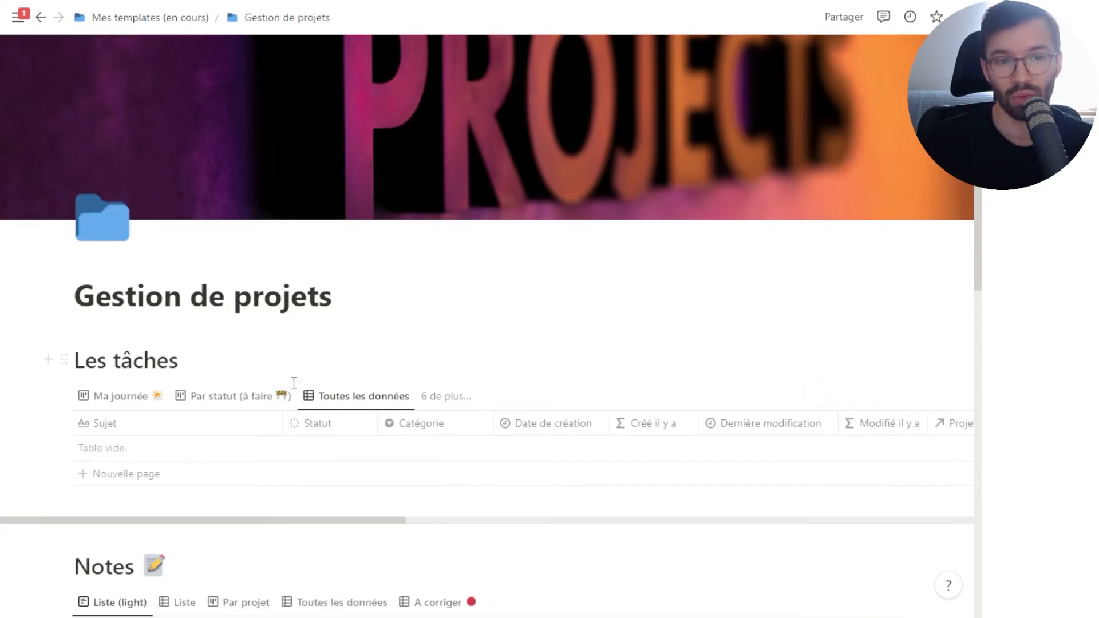
{"action": "left_click", "coordinate": [452, 397]}
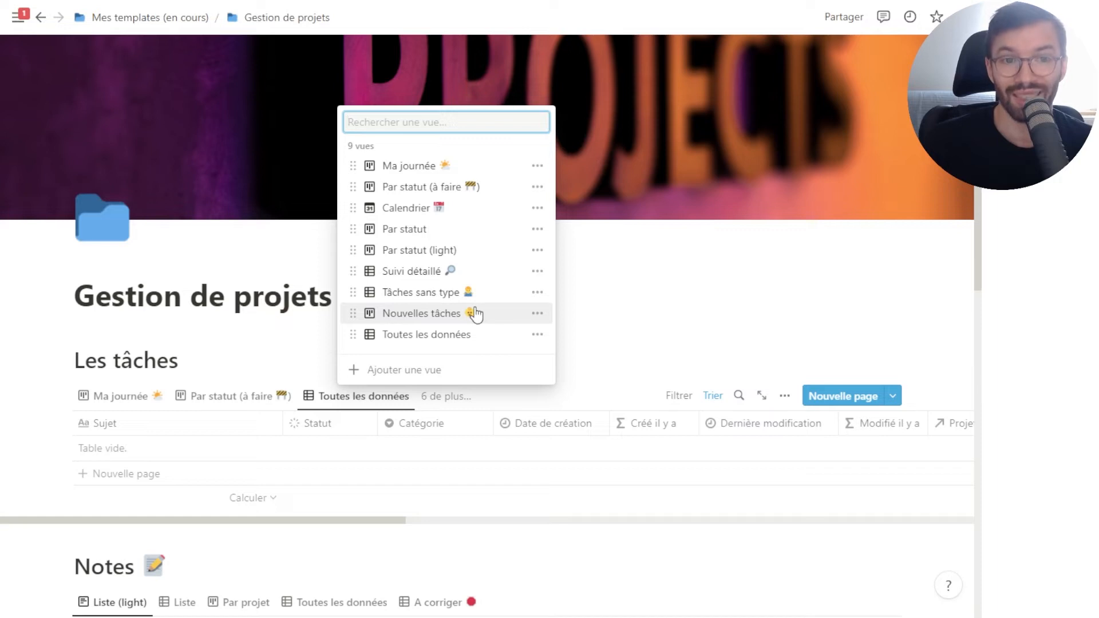
{"action": "left_click", "coordinate": [579, 325]}
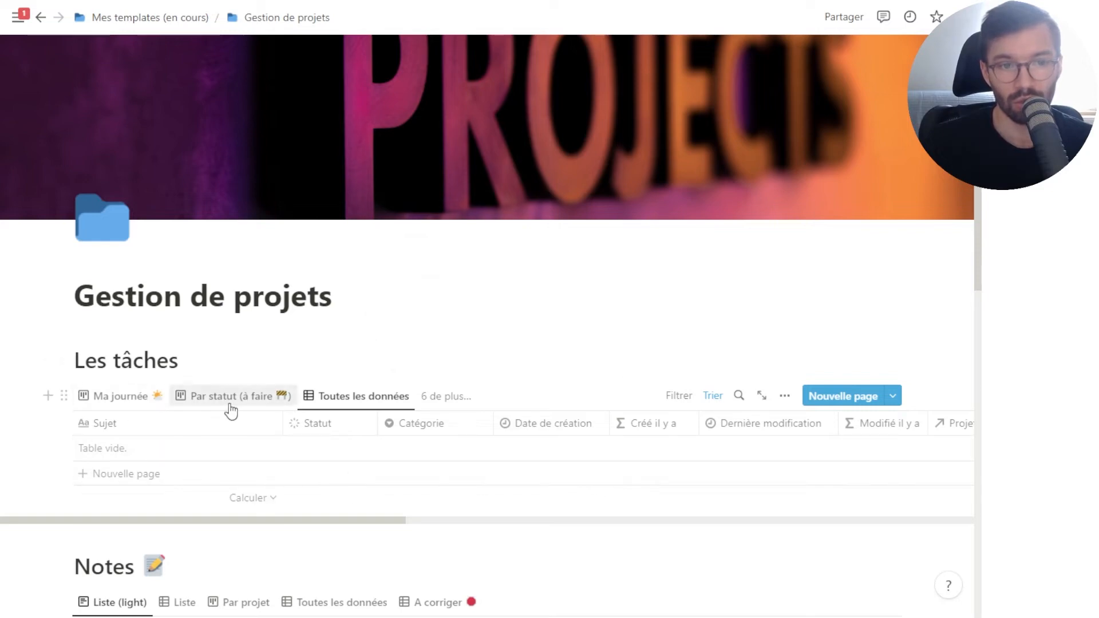
{"action": "left_click", "coordinate": [428, 397]}
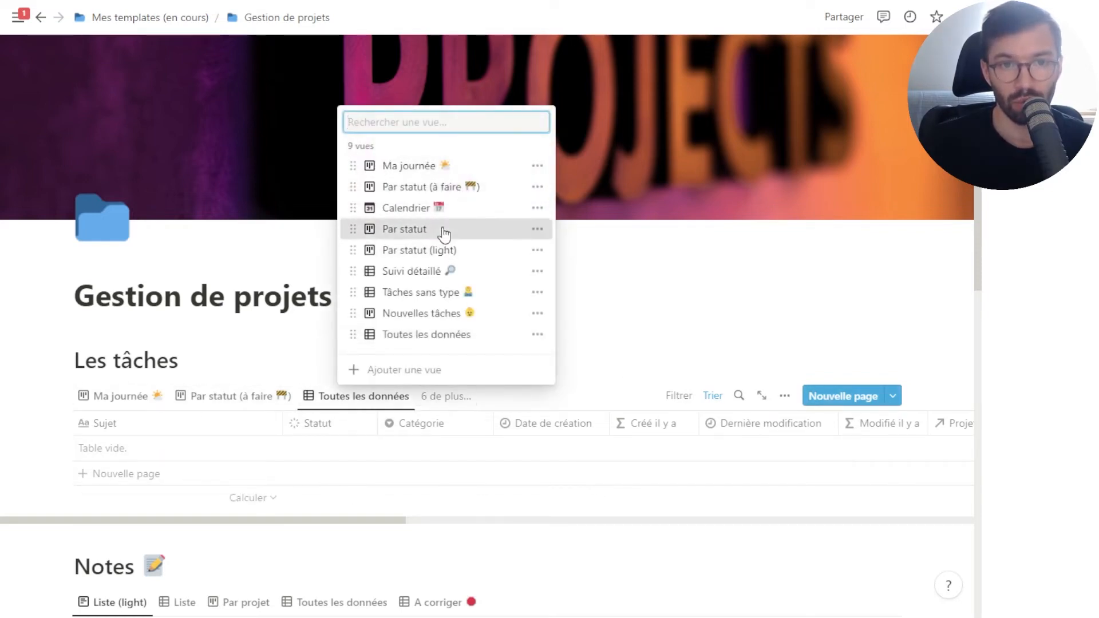
{"action": "left_click", "coordinate": [444, 230]}
{"action": "scroll", "coordinate": [613, 265], "scroll_direction": "down", "scroll_amount": 4}
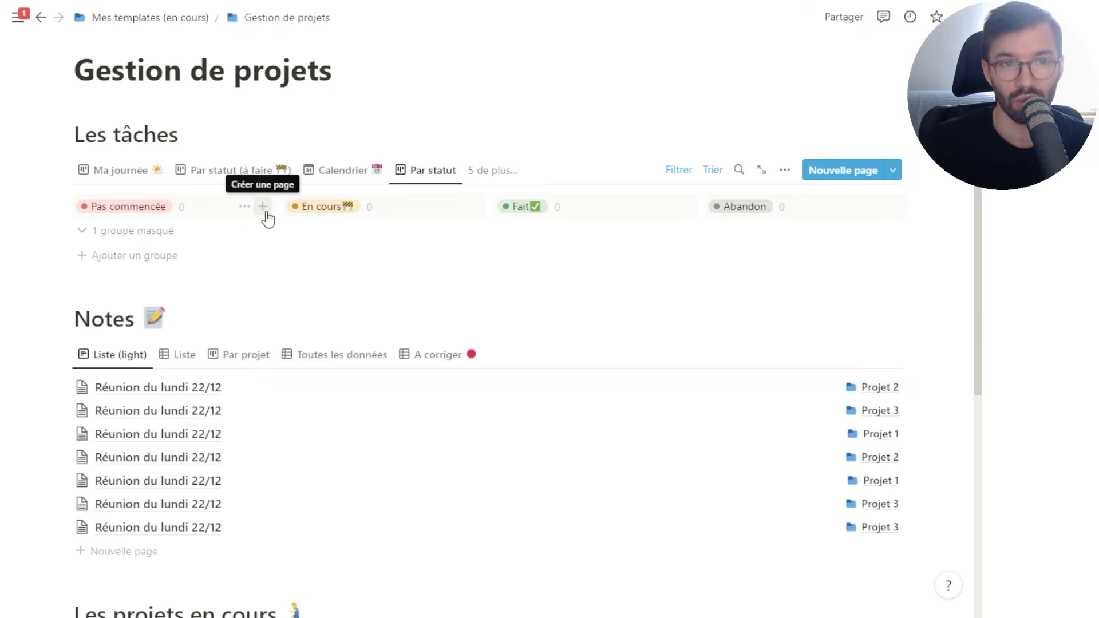
Step: Create a task named Exemple in the Pas commencée group and link it to Projet 1
{"action": "left_click", "coordinate": [263, 208]}
{"action": "type", "text": "Exemple"}
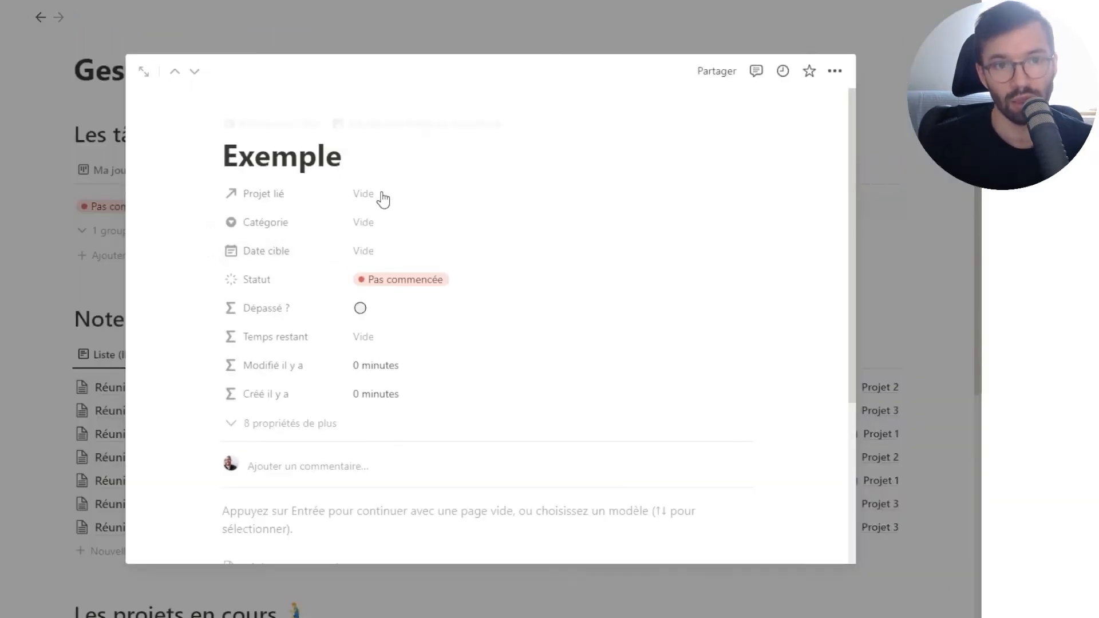
{"action": "left_click", "coordinate": [384, 194]}
{"action": "left_click", "coordinate": [401, 261]}
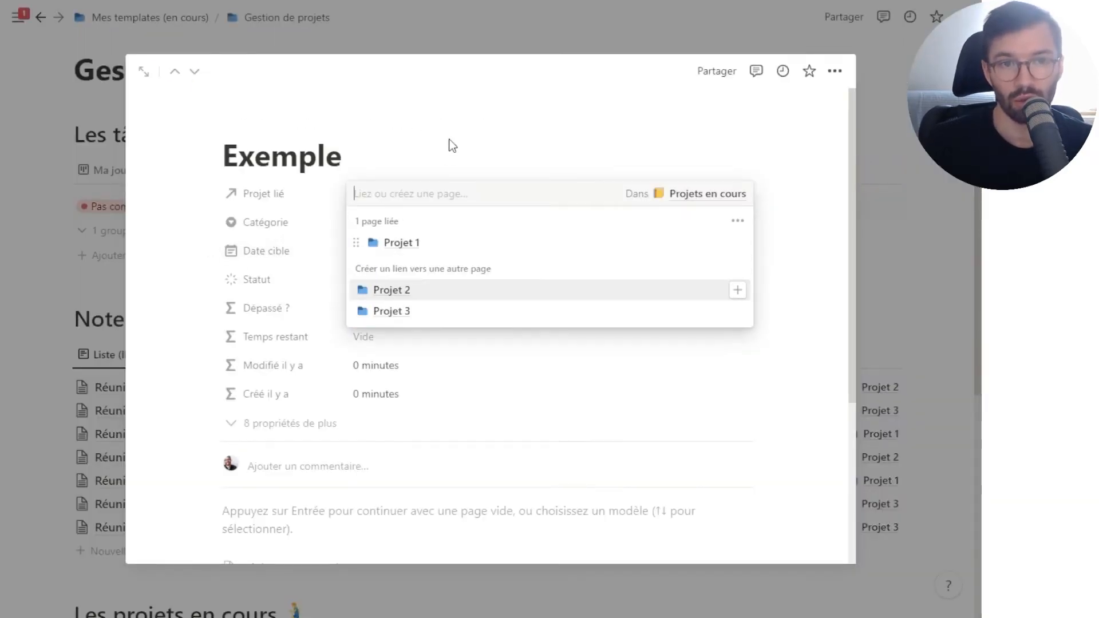
{"action": "left_click", "coordinate": [449, 140]}
Step: Set the Exemple task's Catégorie to Catégorie 2
{"action": "left_click", "coordinate": [386, 225]}
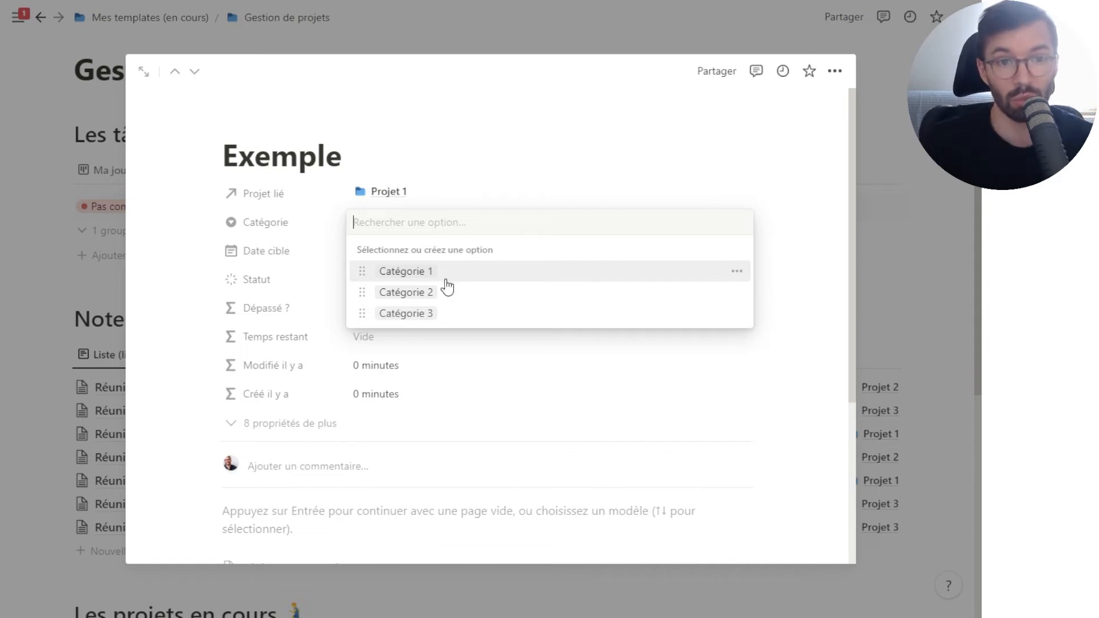
{"action": "left_click", "coordinate": [449, 292]}
{"action": "left_click", "coordinate": [303, 197]}
{"action": "left_click", "coordinate": [478, 253]}
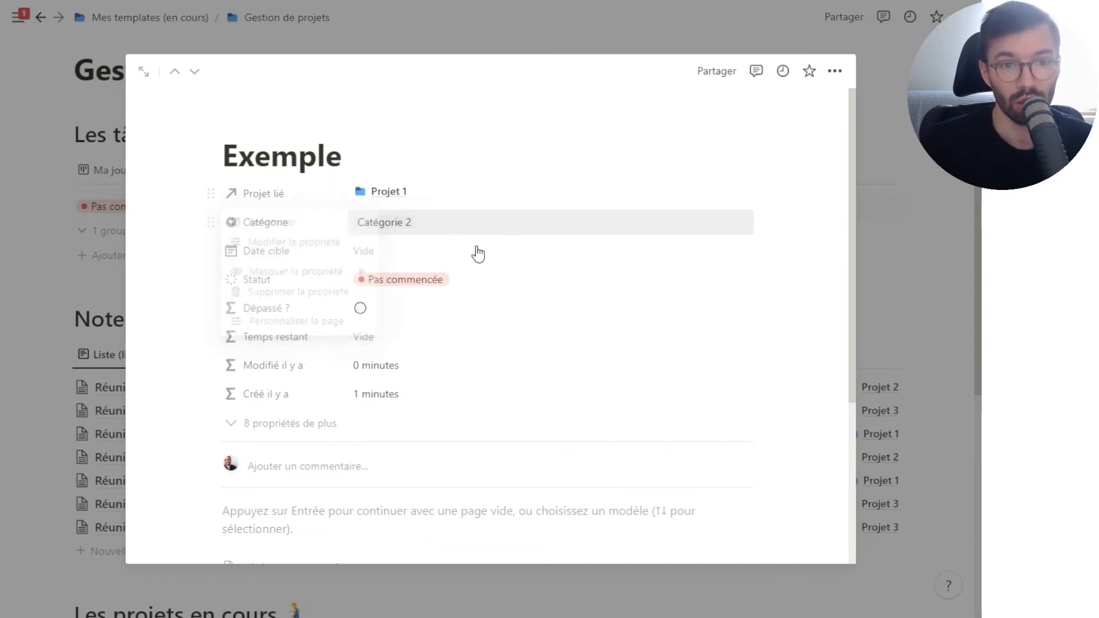
Step: Set the task's Date cible to 28 juillet 2022 and check the available Statut options
{"action": "left_click", "coordinate": [417, 255]}
{"action": "left_click", "coordinate": [453, 391]}
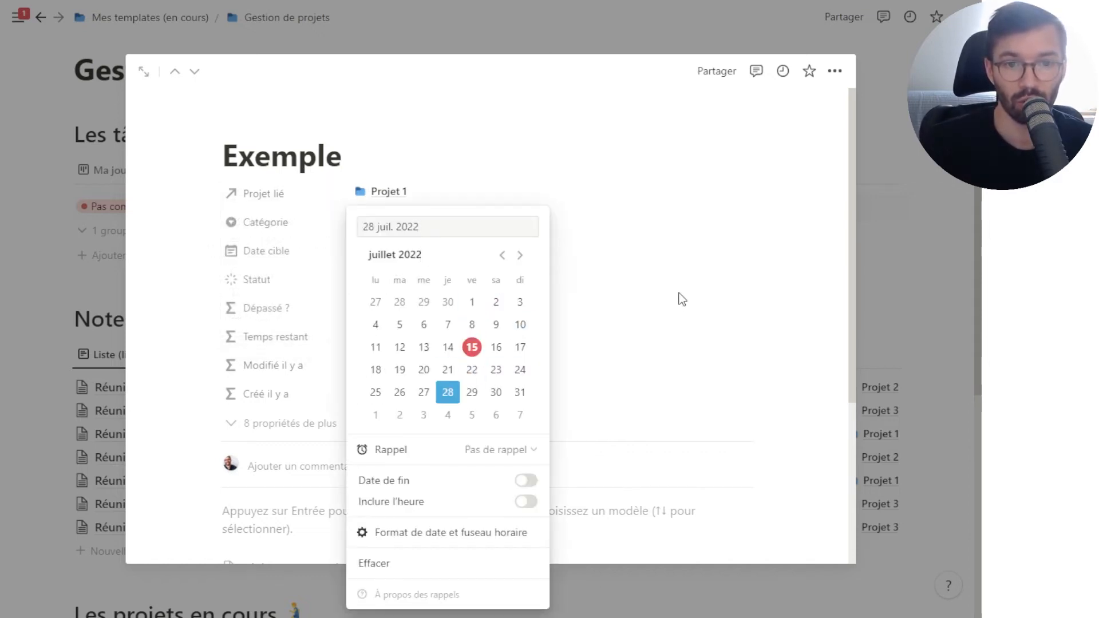
{"action": "left_click", "coordinate": [676, 296]}
{"action": "left_click", "coordinate": [438, 287]}
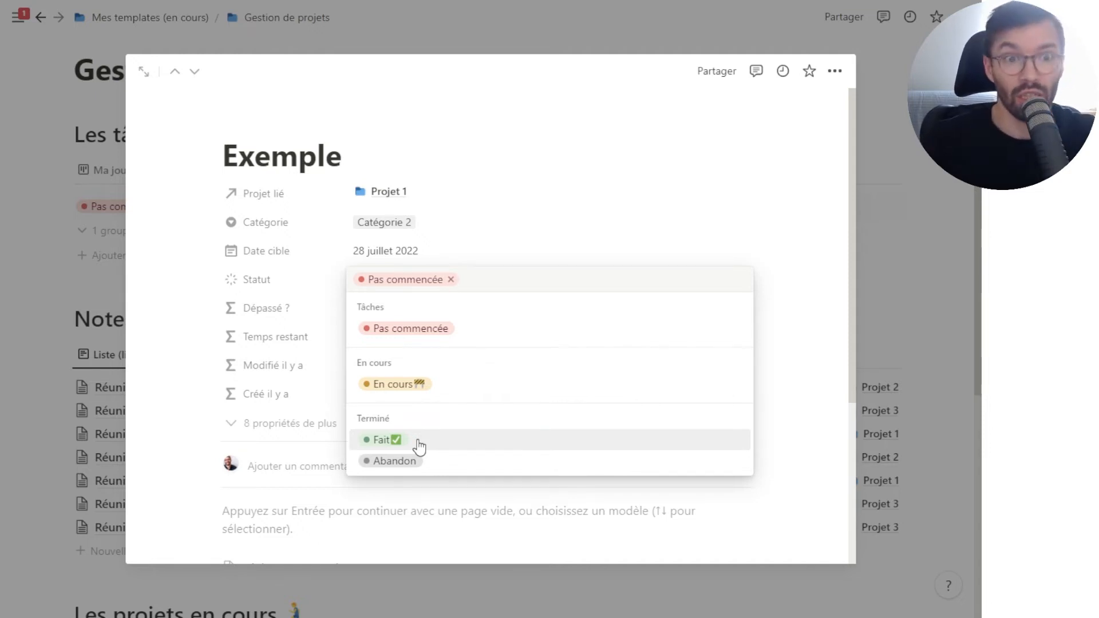
{"action": "left_click", "coordinate": [316, 346]}
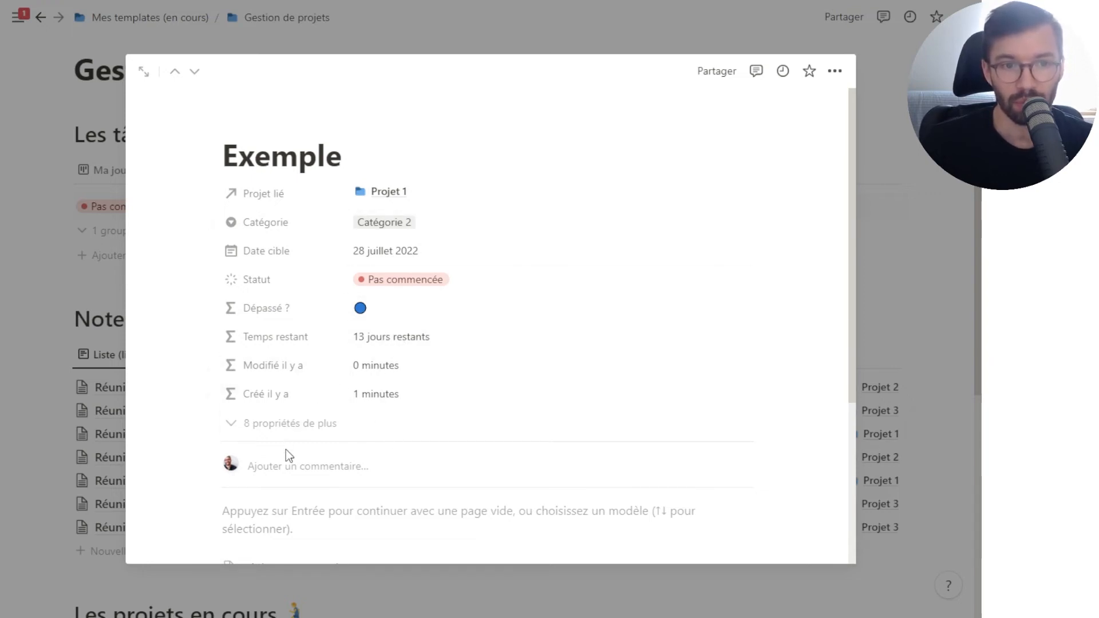
Step: Reveal the task's hidden properties and fill Commentaire with a Lorem ipsum placeholder paragraph
{"action": "left_click", "coordinate": [288, 432]}
{"action": "scroll", "coordinate": [372, 344], "scroll_direction": "down", "scroll_amount": 3}
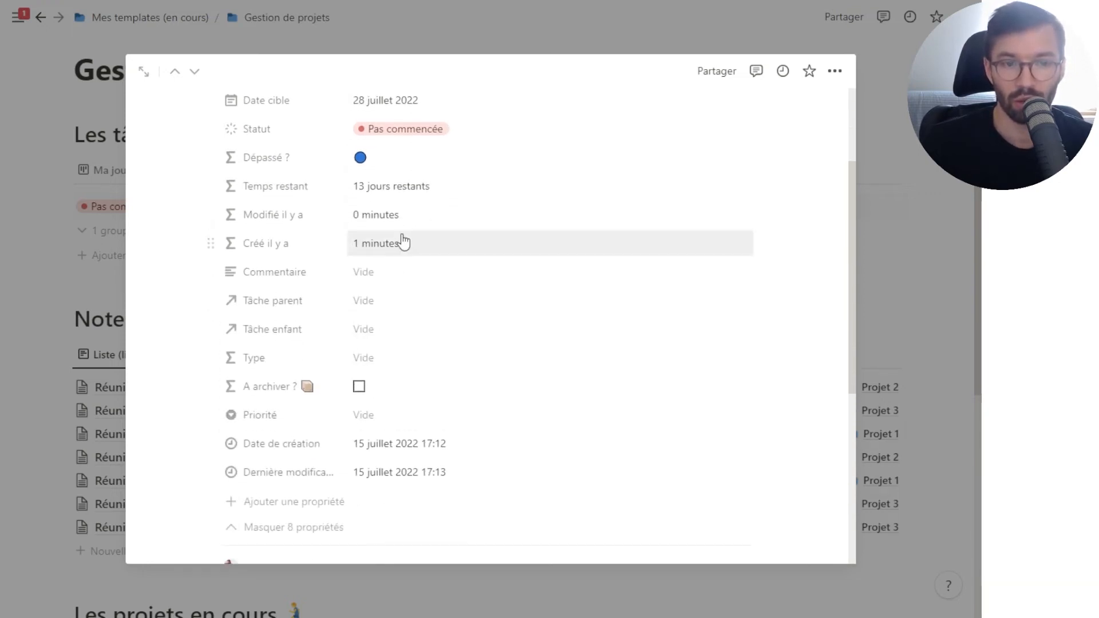
{"action": "left_click", "coordinate": [384, 281]}
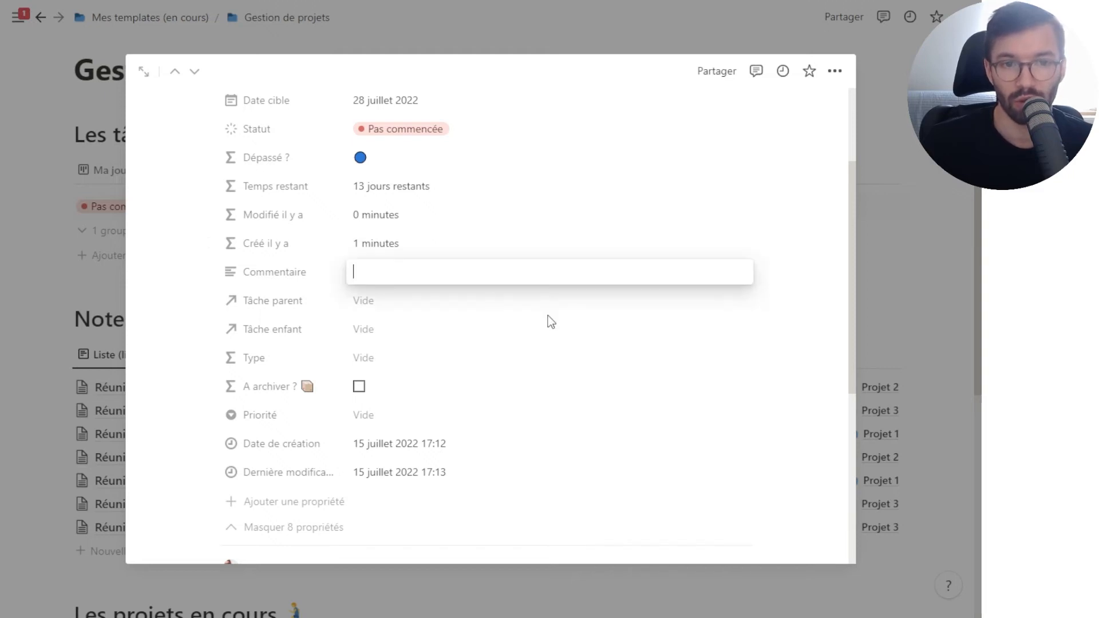
{"action": "type", "text": "Lorem ipsum dolor sit amet, consectetur adipiscing elit, sed do eiusmod tempor incididunt ut labore et dolore magna aliqua. Ut enim ad minim veniam, quis nostrud exercitation ullamco laboris nisi ut aliquip ex ea commodo consequat. Duis aute irure dolor in reprehenderit in voluptate velit esse cillum dolore eu fugiat nulla pariatur. Excepteur sint occaecat cupidatat non proident, sunt in culpa qui officia deserunt mollit anim id est laborum"}
{"action": "left_click", "coordinate": [272, 316]}
{"action": "scroll", "coordinate": [415, 356], "scroll_direction": "down", "scroll_amount": 5}
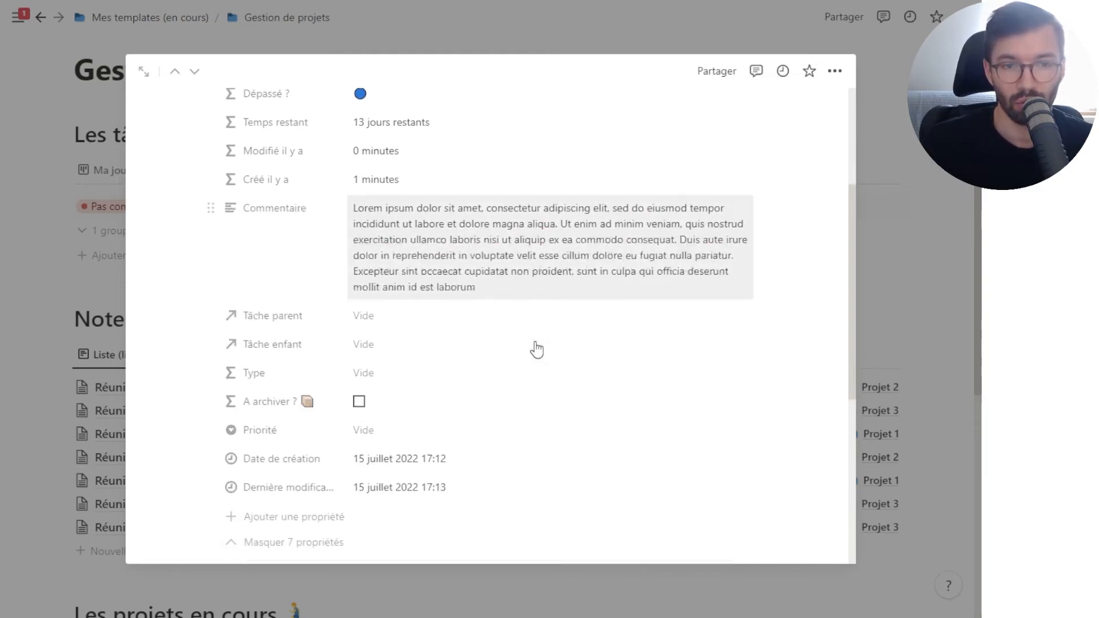
Step: Review the task's Priorité options and its other properties, and close the task page
{"action": "scroll", "coordinate": [322, 405], "scroll_direction": "up", "scroll_amount": 4}
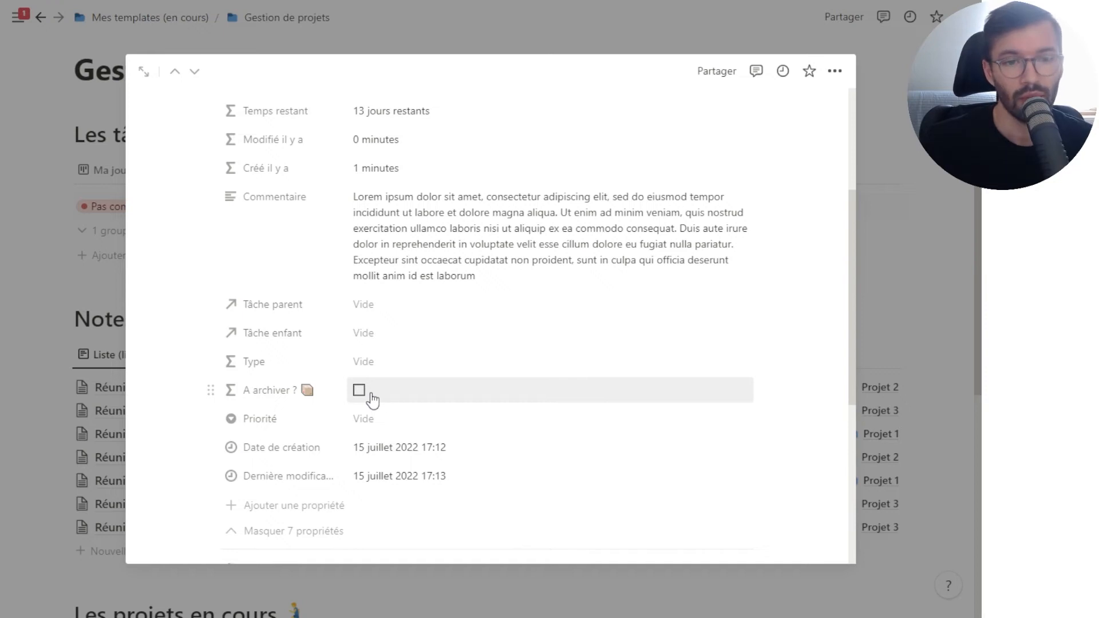
{"action": "left_click", "coordinate": [392, 418]}
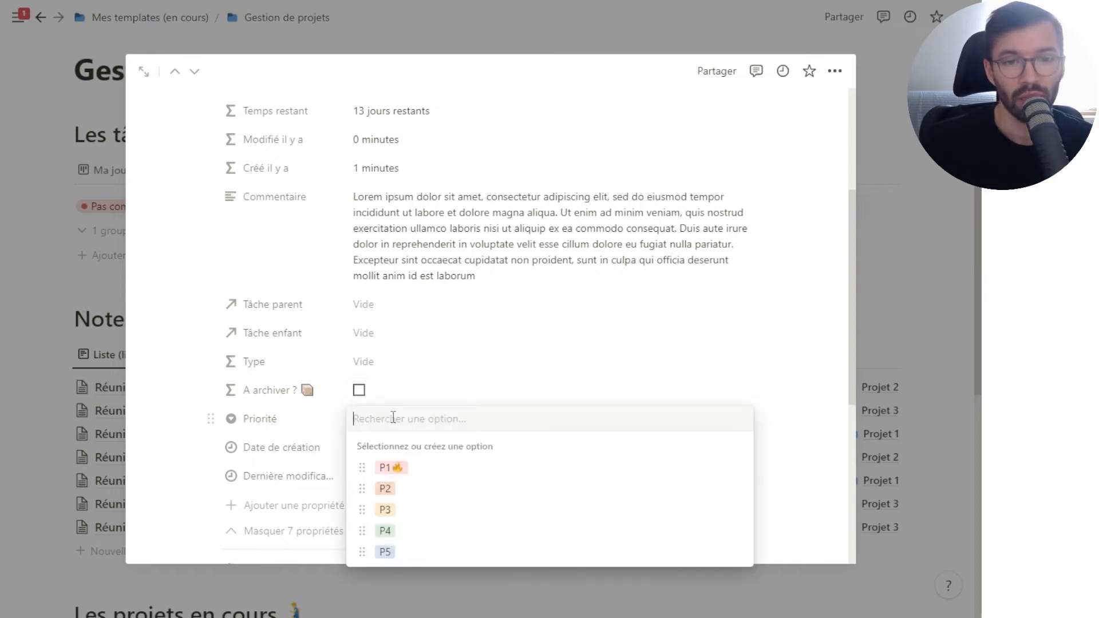
{"action": "left_click", "coordinate": [335, 428]}
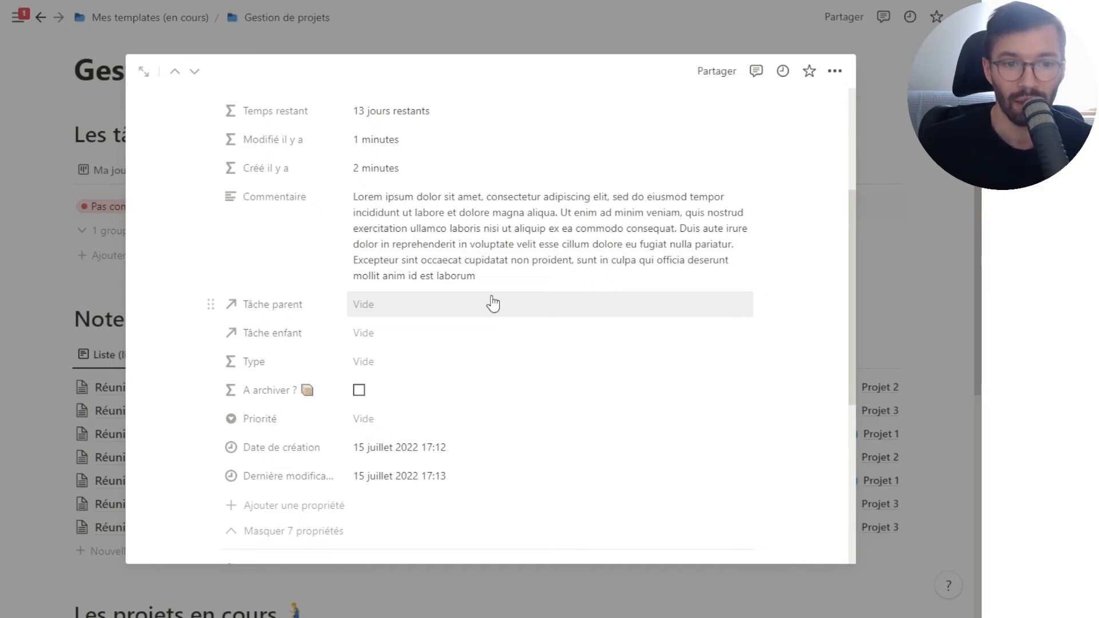
{"action": "scroll", "coordinate": [500, 266], "scroll_direction": "up", "scroll_amount": 4}
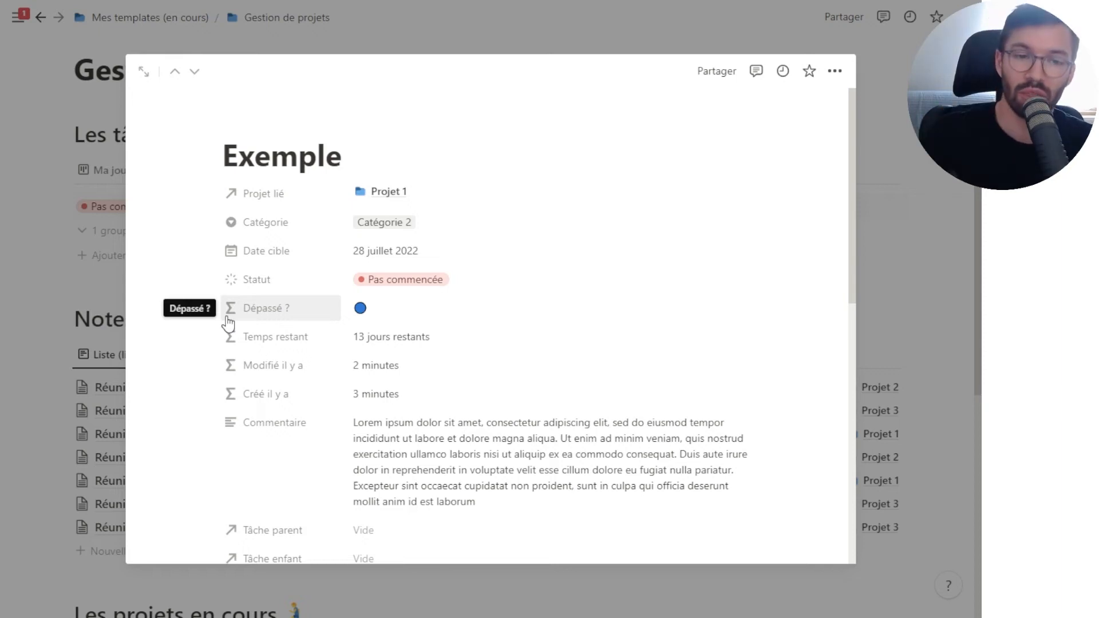
{"action": "left_click", "coordinate": [77, 265]}
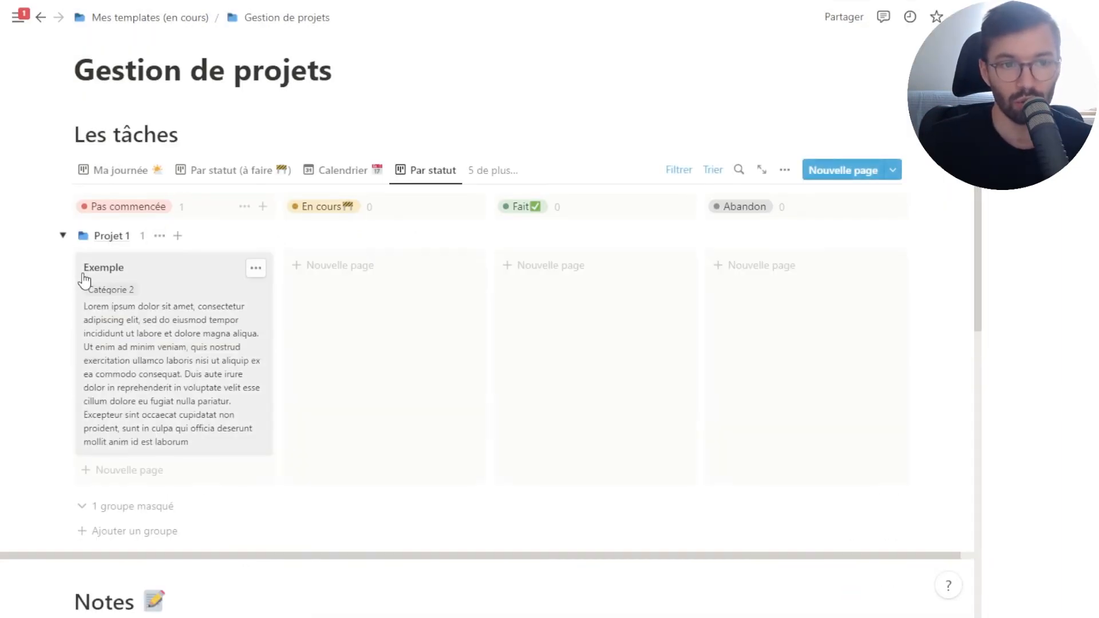
Step: Compare the Par statut (light) view of the tasks with the Par statut view and return to Par statut
{"action": "left_click", "coordinate": [501, 182]}
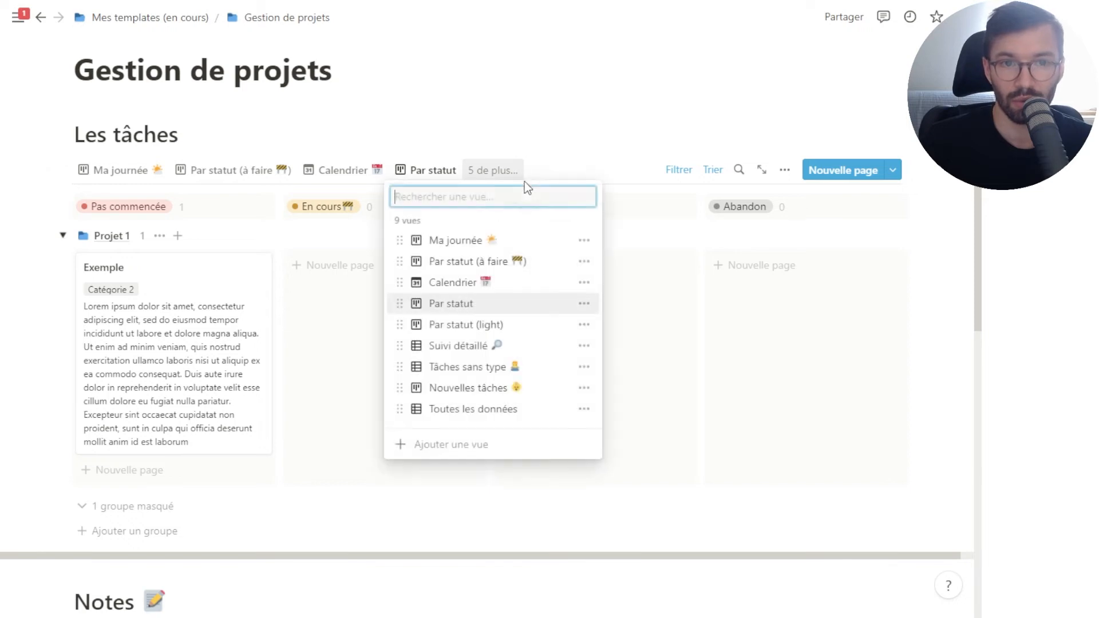
{"action": "left_click", "coordinate": [503, 322]}
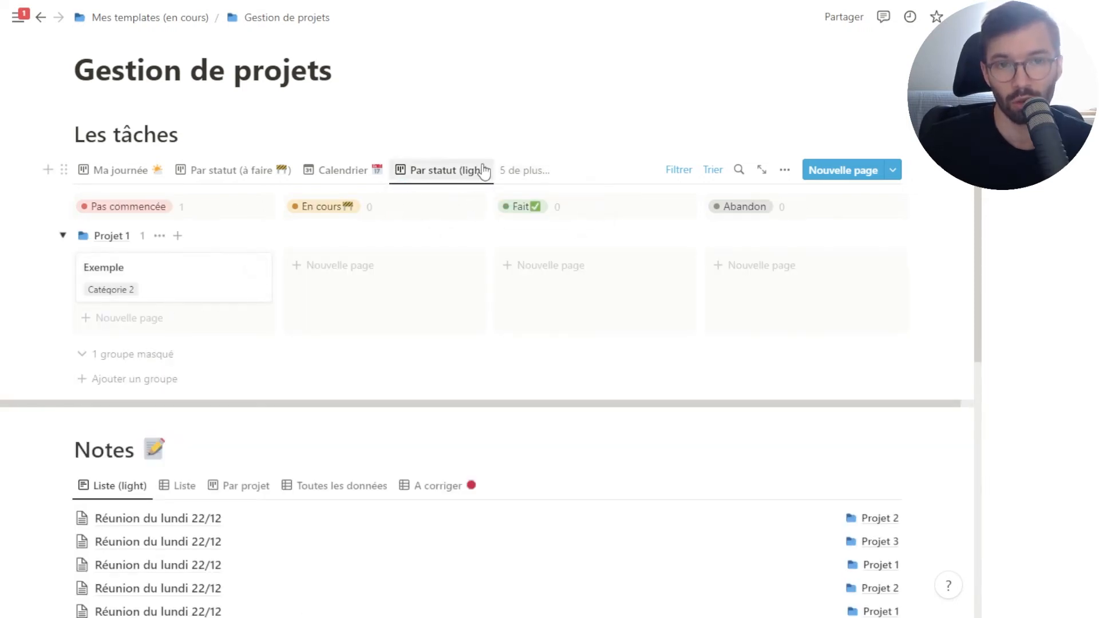
{"action": "left_click", "coordinate": [524, 170]}
{"action": "left_click", "coordinate": [521, 303]}
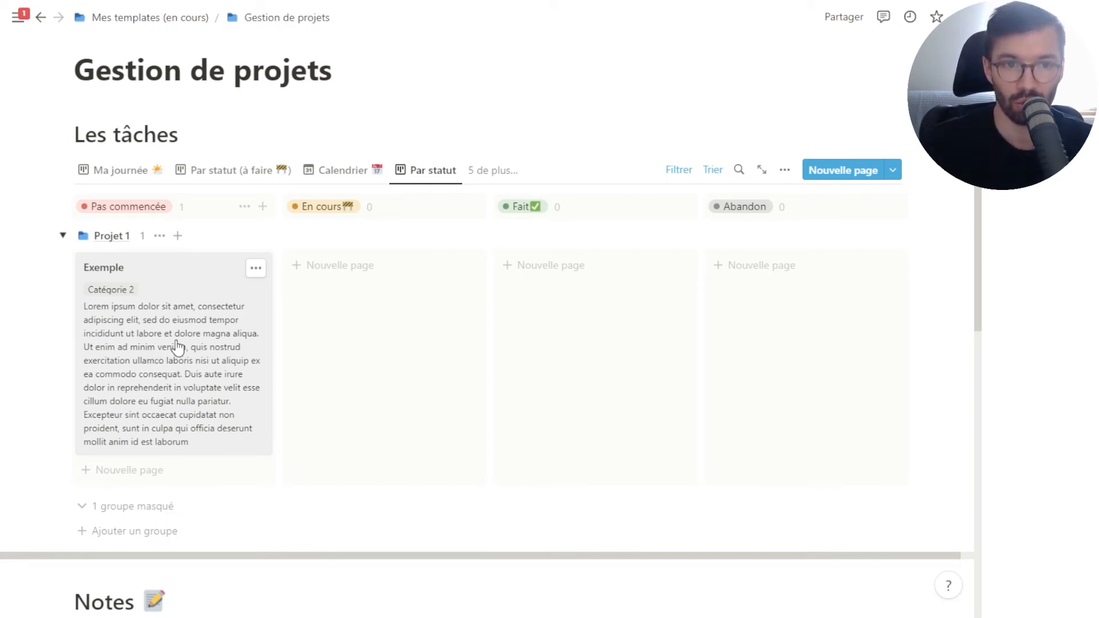
Step: Duplicate the Exemple task five times and spread the copies over En cours, Fait and Abandon, placing one Fait copy each in Projet 2 and Projet 3
{"action": "left_click", "coordinate": [256, 268]}
{"action": "left_click", "coordinate": [321, 344]}
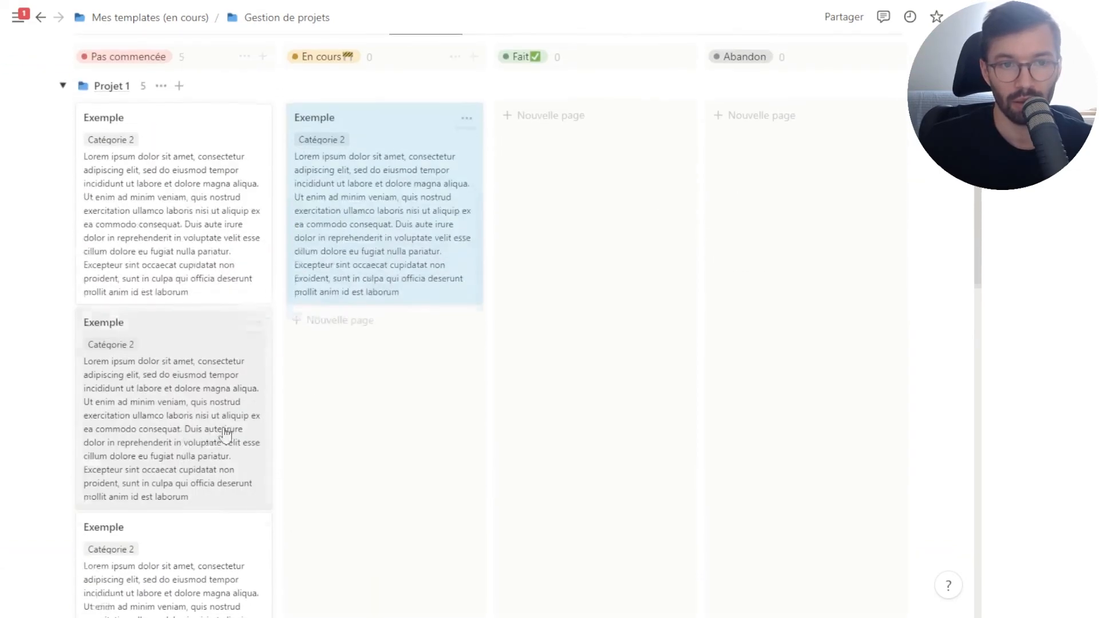
{"action": "left_click_drag", "start_coordinate": [221, 437], "coordinate": [582, 286]}
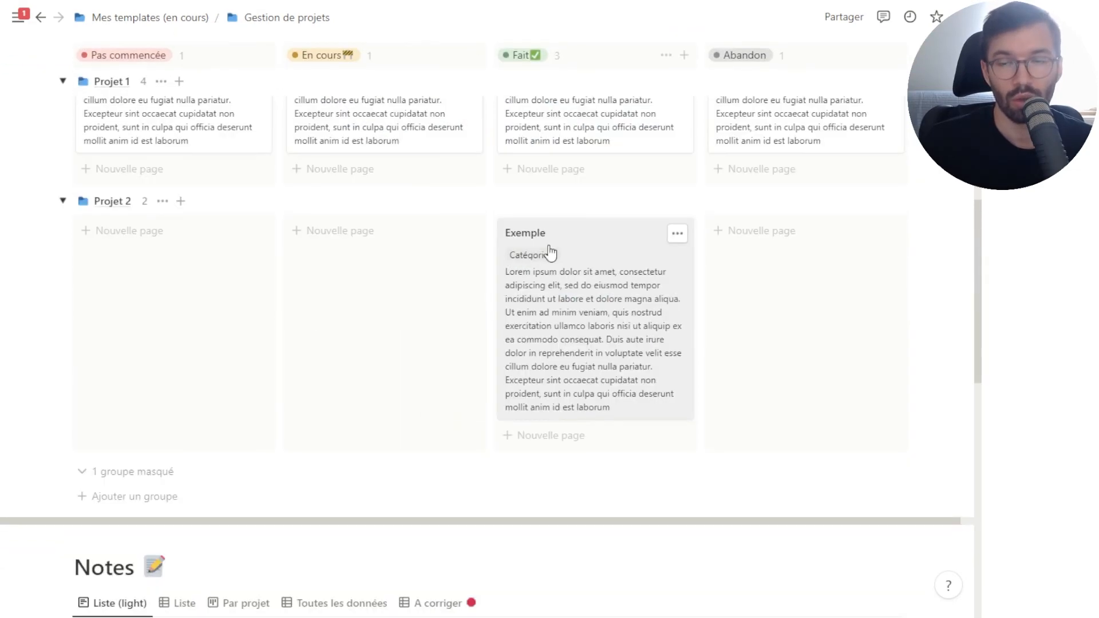
Step: Examine the task board grouped by project and status, and the notes and ongoing projects sections below it
{"action": "scroll", "coordinate": [550, 250], "scroll_direction": "up", "scroll_amount": 4}
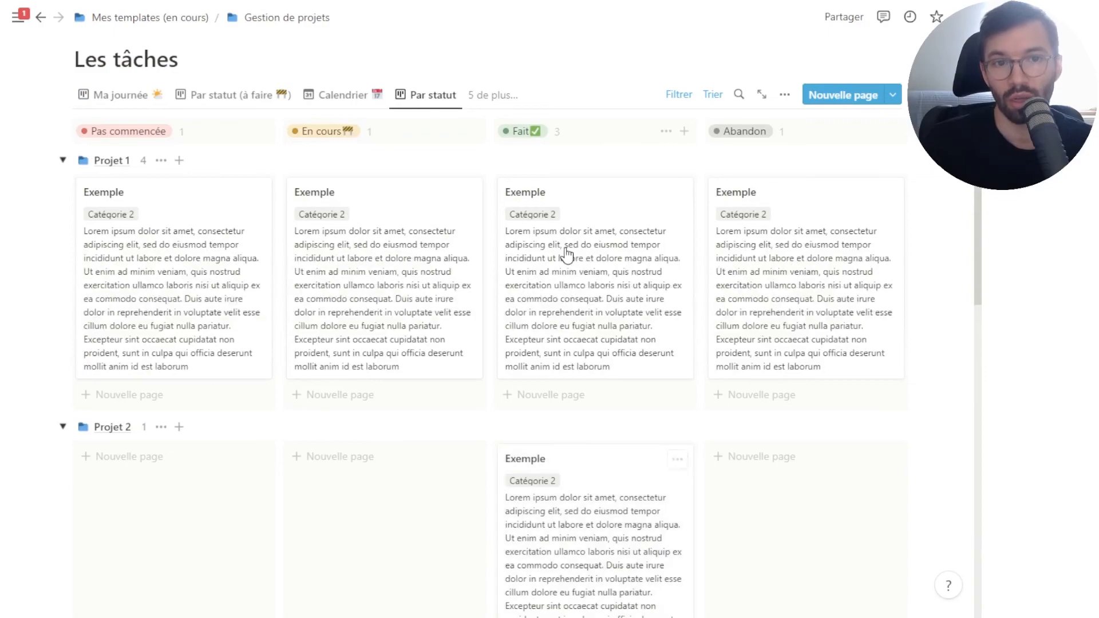
{"action": "scroll", "coordinate": [564, 252], "scroll_direction": "down", "scroll_amount": 10}
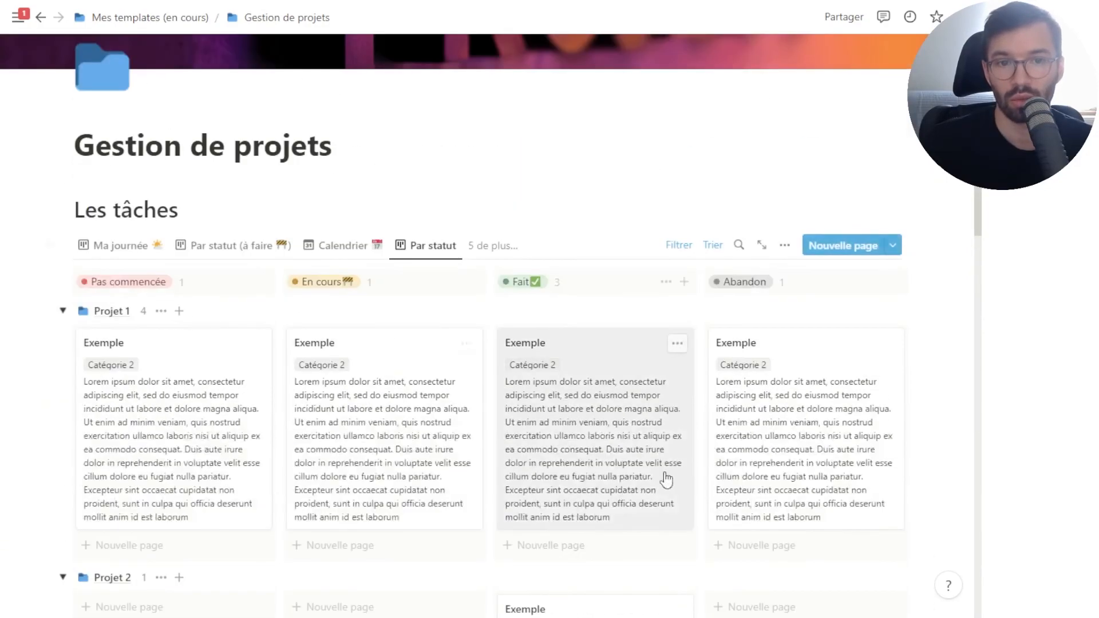
{"action": "scroll", "coordinate": [630, 401], "scroll_direction": "down", "scroll_amount": 10}
{"action": "scroll", "coordinate": [628, 398], "scroll_direction": "down", "scroll_amount": 5}
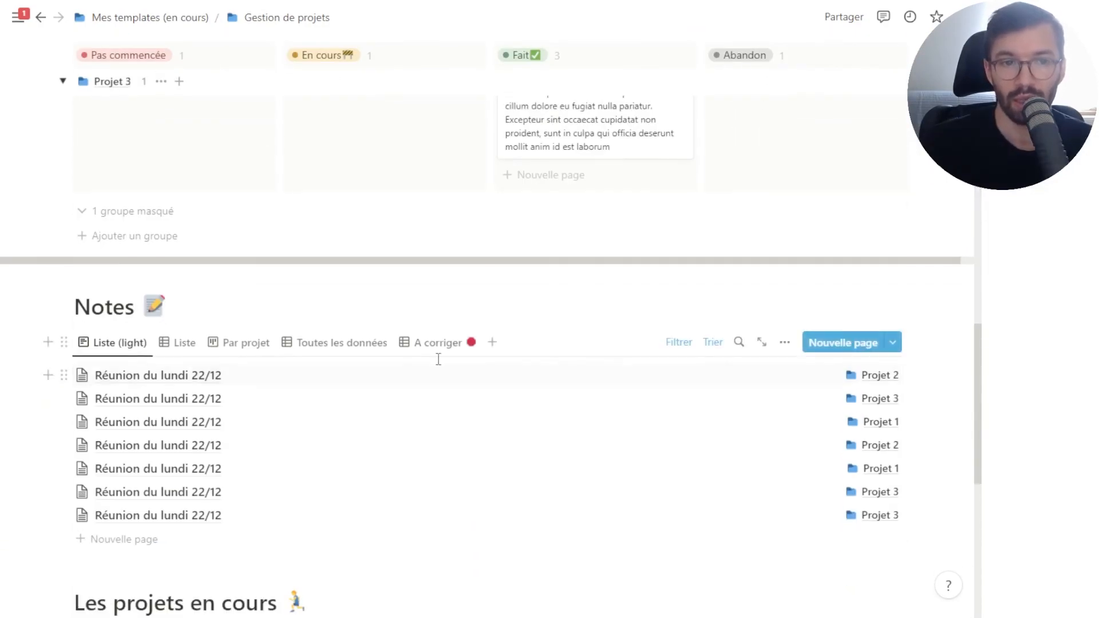
{"action": "scroll", "coordinate": [290, 363], "scroll_direction": "down", "scroll_amount": 8}
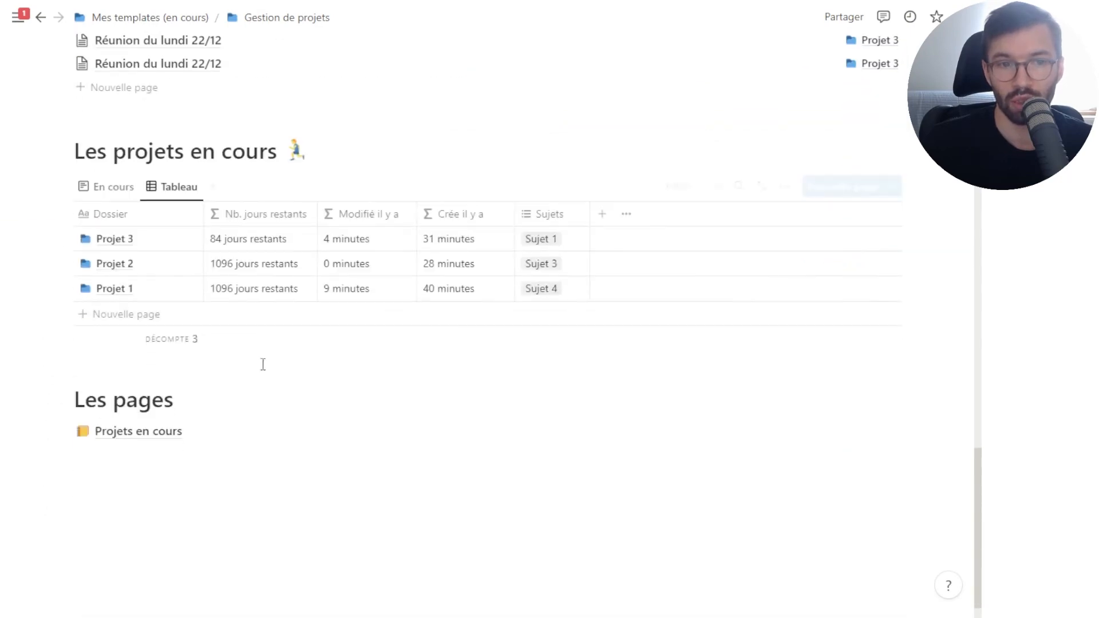
{"action": "scroll", "coordinate": [471, 269], "scroll_direction": "up", "scroll_amount": 20}
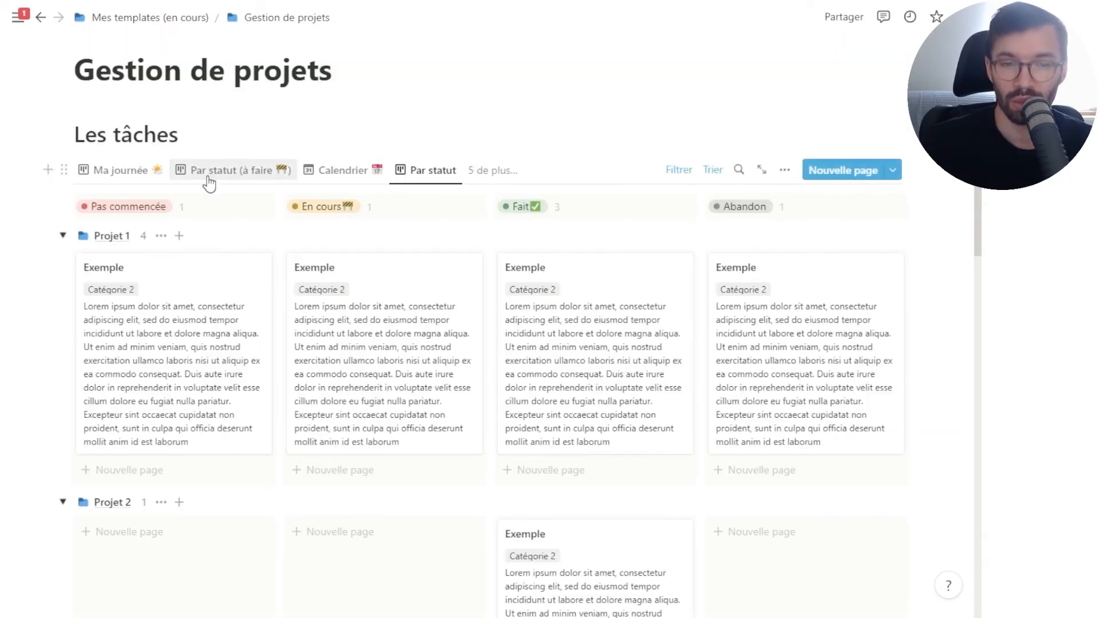
{"action": "scroll", "coordinate": [438, 228], "scroll_direction": "down", "scroll_amount": 6}
{"action": "scroll", "coordinate": [438, 228], "scroll_direction": "down", "scroll_amount": 3}
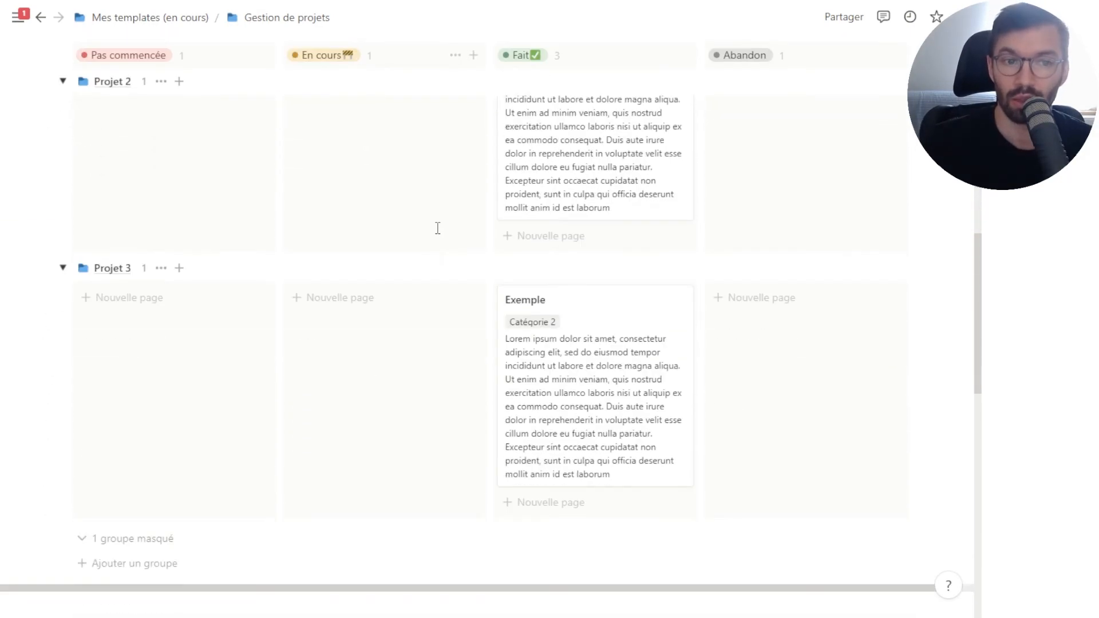
{"action": "scroll", "coordinate": [520, 298], "scroll_direction": "up", "scroll_amount": 8}
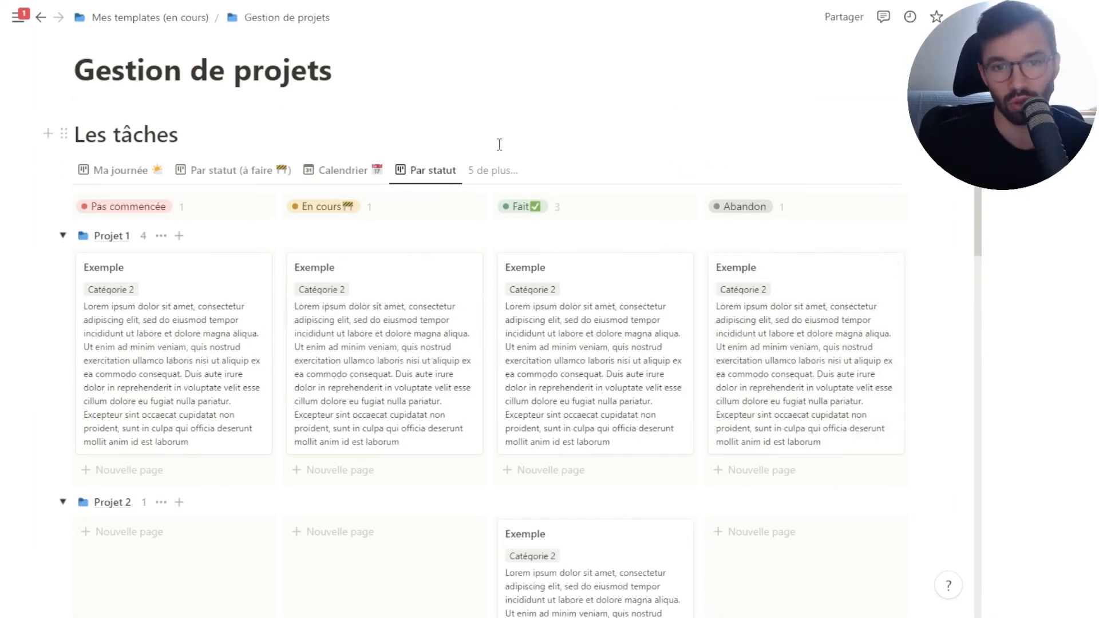
Step: Switch the tasks to the Par statut (light) view and move the En cours task from Projet 1 to Projet 2
{"action": "left_click", "coordinate": [497, 170]}
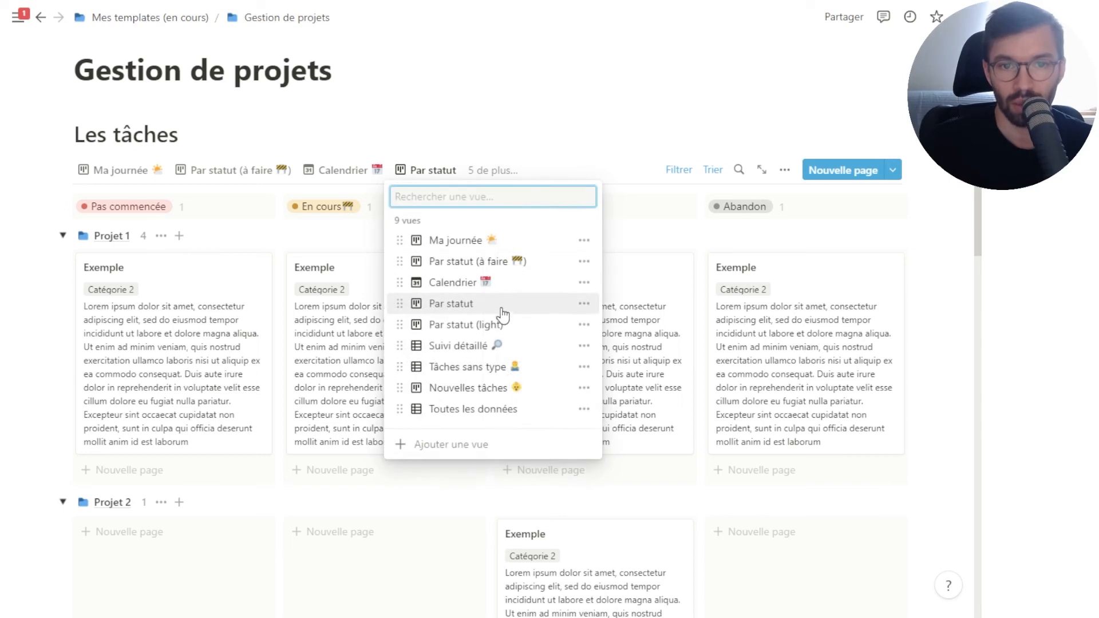
{"action": "left_click", "coordinate": [504, 329]}
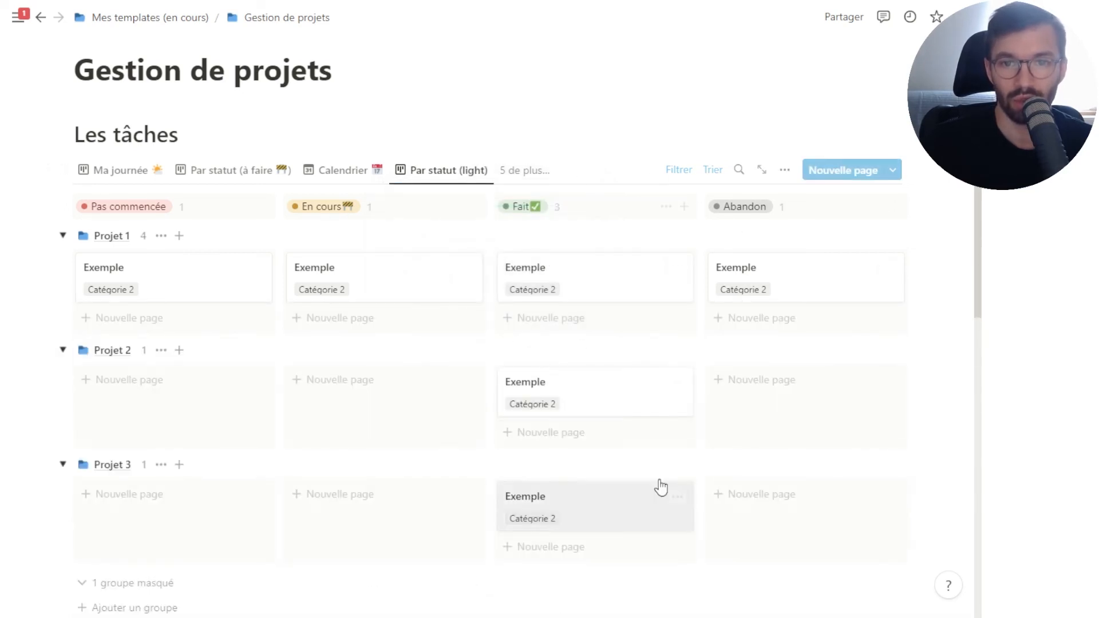
{"action": "left_click_drag", "start_coordinate": [365, 265], "coordinate": [353, 382]}
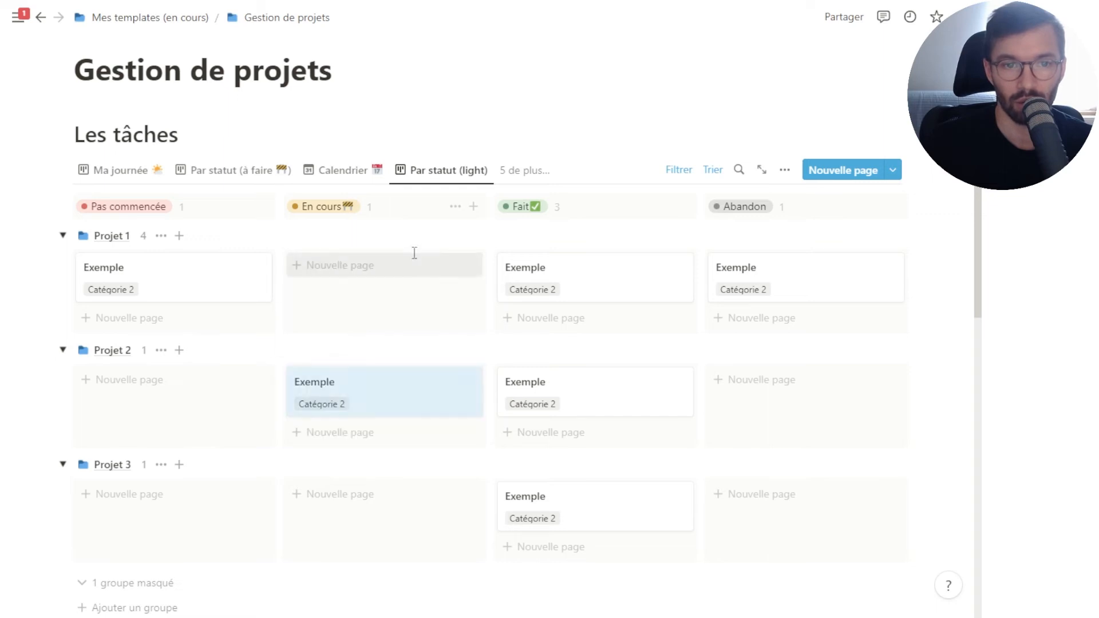
Step: Switch the tasks on the Gestion de projets page to the Par statut view
{"action": "left_click", "coordinate": [527, 172]}
{"action": "left_click", "coordinate": [537, 264]}
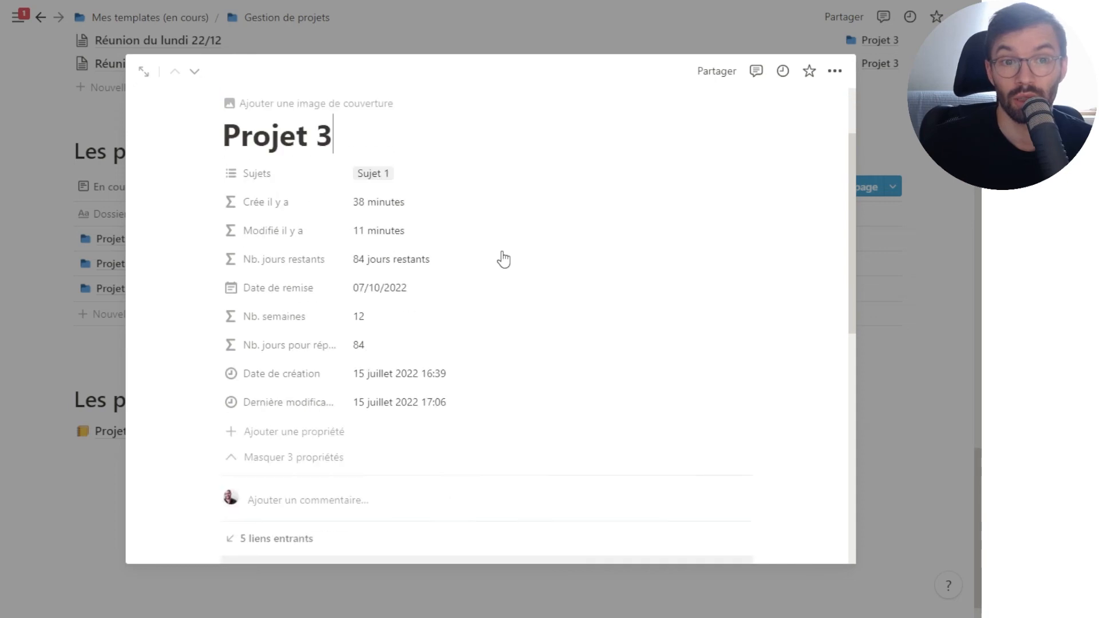
Step: In Projet 3's page, show the A faire tasks in the Par statut view and in the Par statut (à faire) view
{"action": "scroll", "coordinate": [500, 256], "scroll_direction": "down", "scroll_amount": 10}
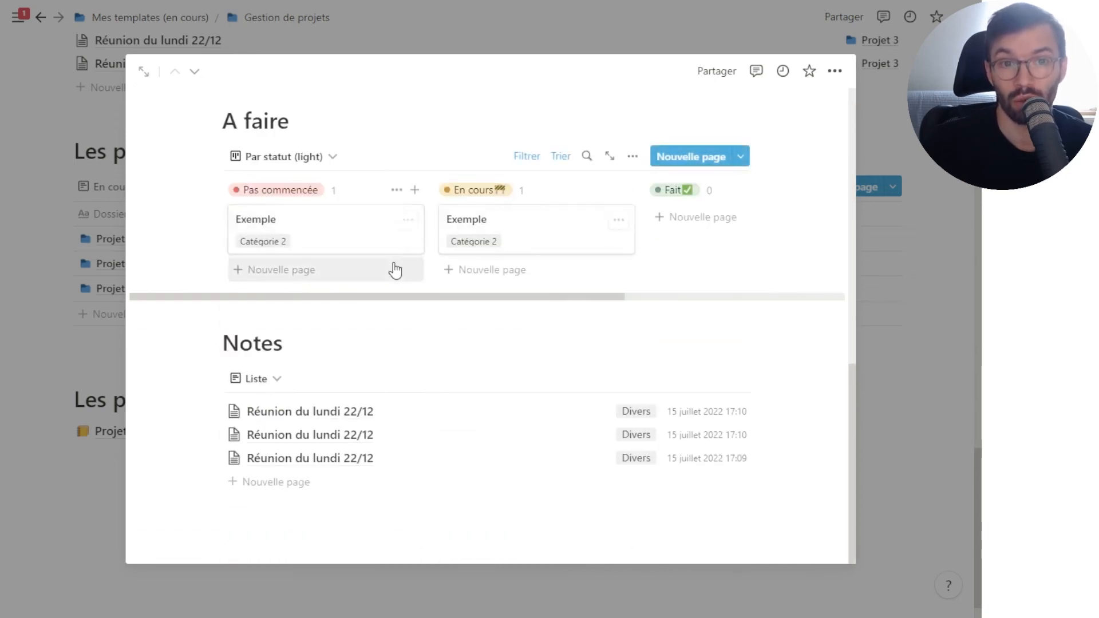
{"action": "left_click", "coordinate": [282, 157]}
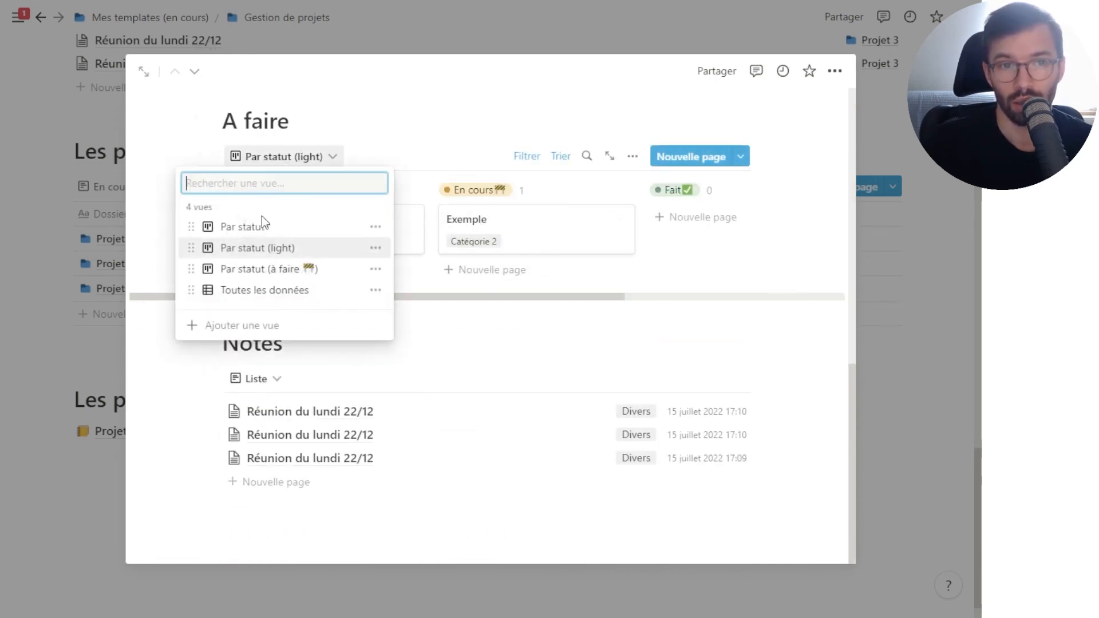
{"action": "left_click", "coordinate": [242, 227]}
{"action": "left_click", "coordinate": [296, 156]}
{"action": "left_click", "coordinate": [274, 269]}
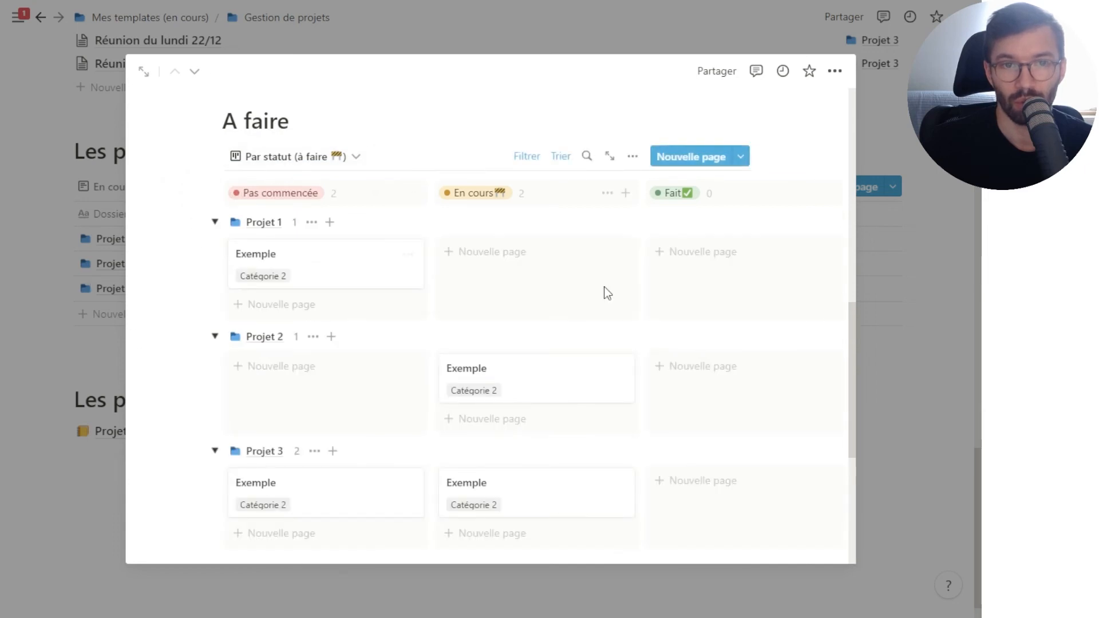
Step: View Projet 3 as a full page down to its A faire board and Notes, and return to Gestion de projets
{"action": "scroll", "coordinate": [608, 293], "scroll_direction": "up", "scroll_amount": 5}
{"action": "left_click", "coordinate": [143, 73]}
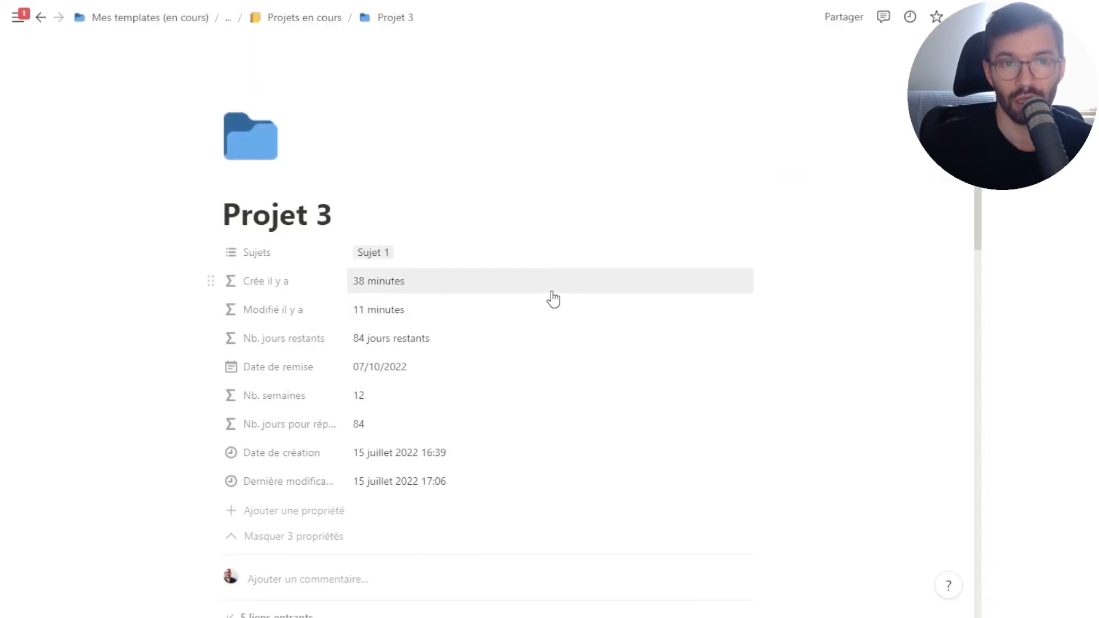
{"action": "scroll", "coordinate": [400, 218], "scroll_direction": "down", "scroll_amount": 10}
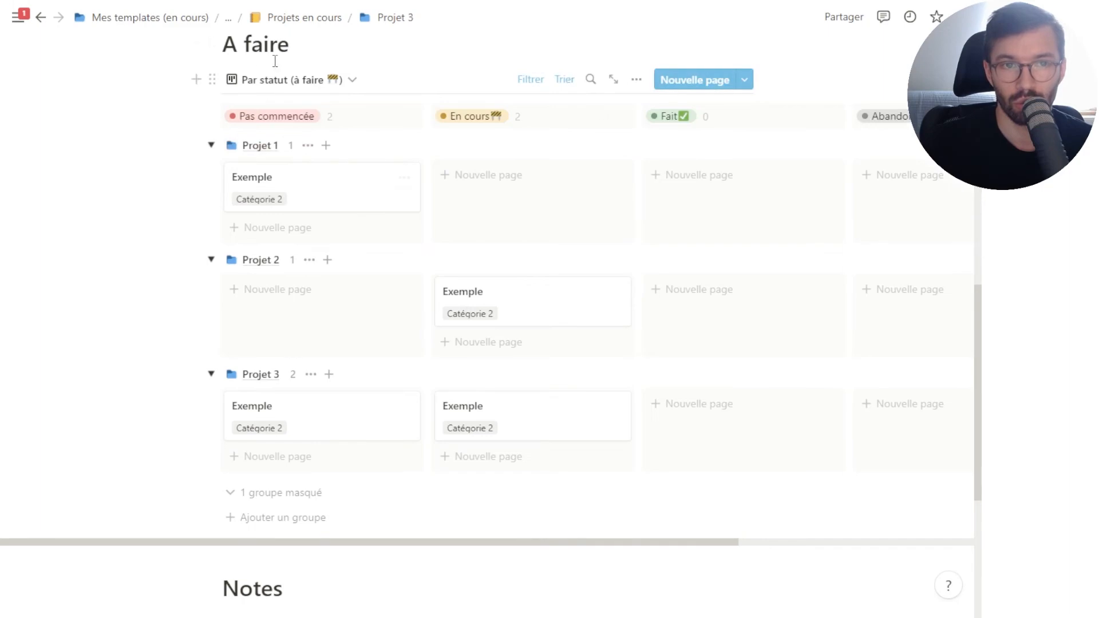
{"action": "scroll", "coordinate": [295, 404], "scroll_direction": "down", "scroll_amount": 6}
{"action": "scroll", "coordinate": [368, 358], "scroll_direction": "up", "scroll_amount": 7}
{"action": "left_click", "coordinate": [283, 290]}
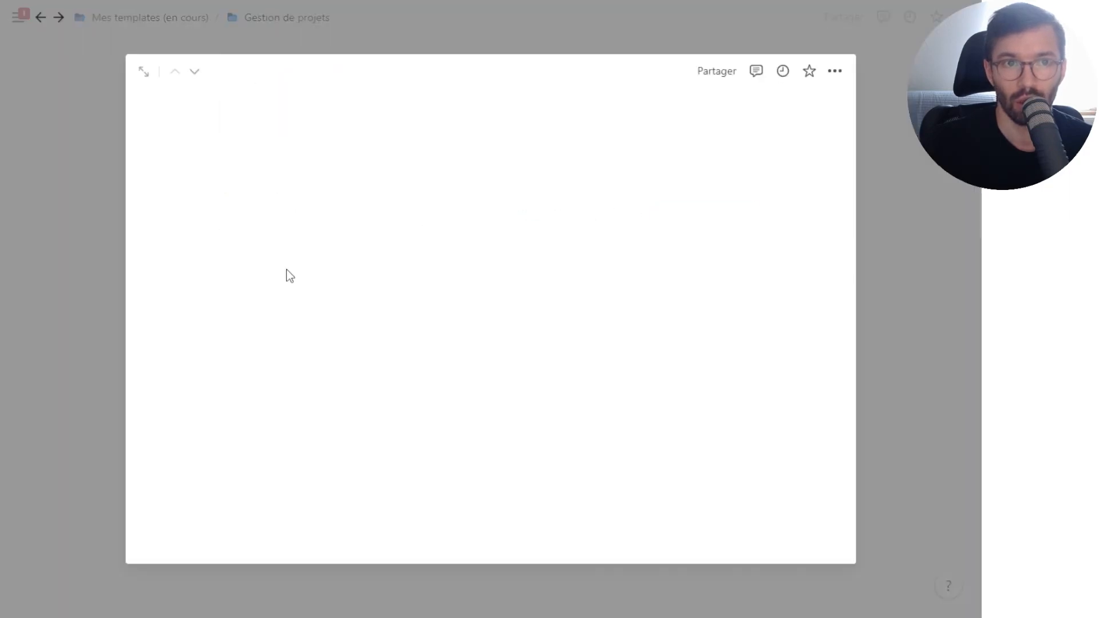
{"action": "left_click", "coordinate": [71, 174]}
Step: Switch the tasks to the Par statut (à faire) view and examine the open tasks of each project
{"action": "scroll", "coordinate": [498, 287], "scroll_direction": "up", "scroll_amount": 15}
{"action": "scroll", "coordinate": [502, 293], "scroll_direction": "down", "scroll_amount": 6}
{"action": "scroll", "coordinate": [676, 363], "scroll_direction": "up", "scroll_amount": 15}
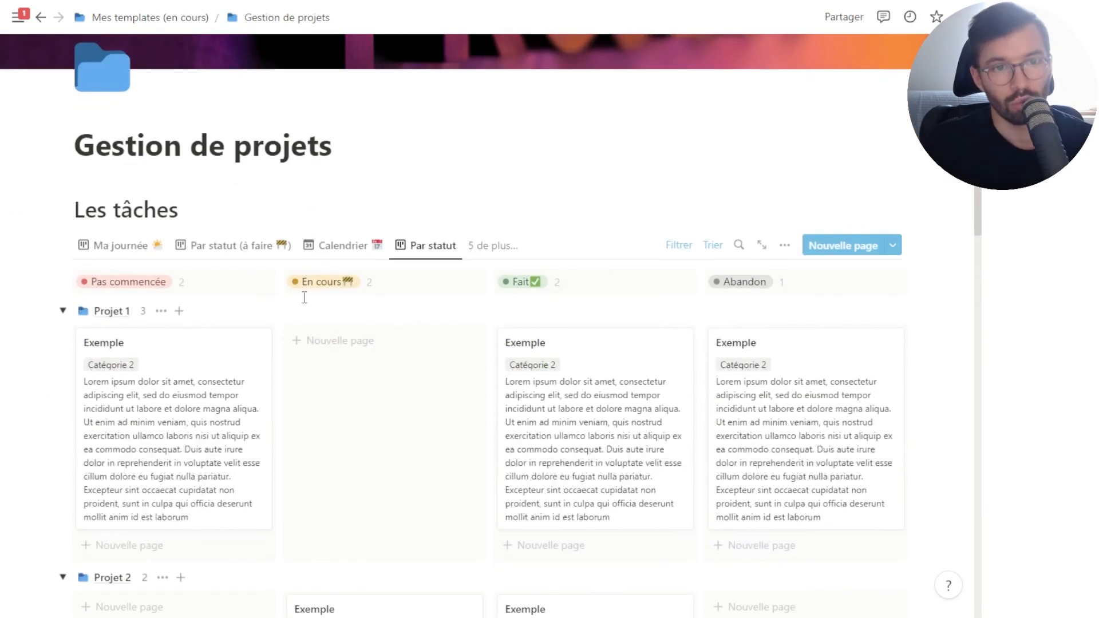
{"action": "left_click", "coordinate": [211, 250]}
{"action": "scroll", "coordinate": [446, 343], "scroll_direction": "down", "scroll_amount": 5}
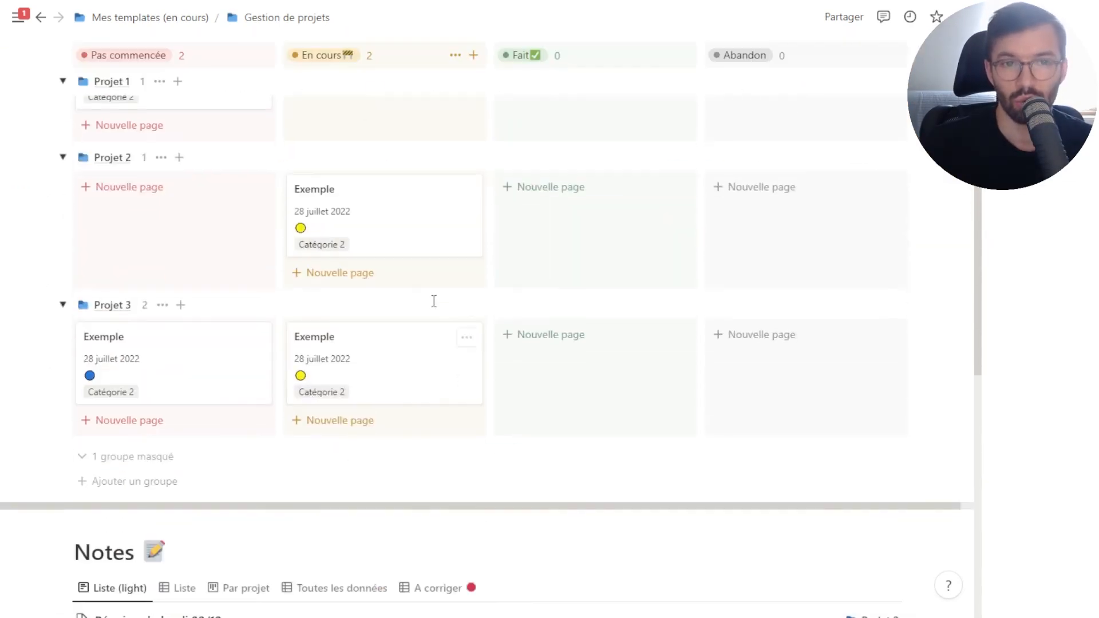
{"action": "scroll", "coordinate": [434, 302], "scroll_direction": "up", "scroll_amount": 3}
{"action": "left_click_drag", "start_coordinate": [362, 531], "coordinate": [372, 503]}
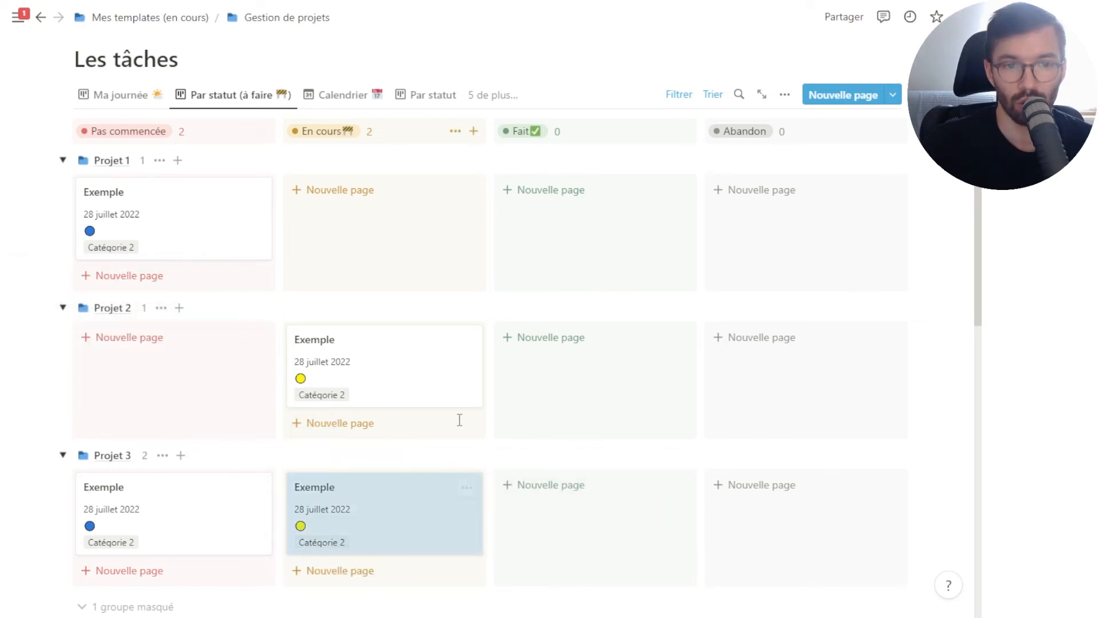
Step: Check the Ma journée view of the tasks and find the scheduled tasks in the Calendrier view for July 2022
{"action": "left_click", "coordinate": [137, 98]}
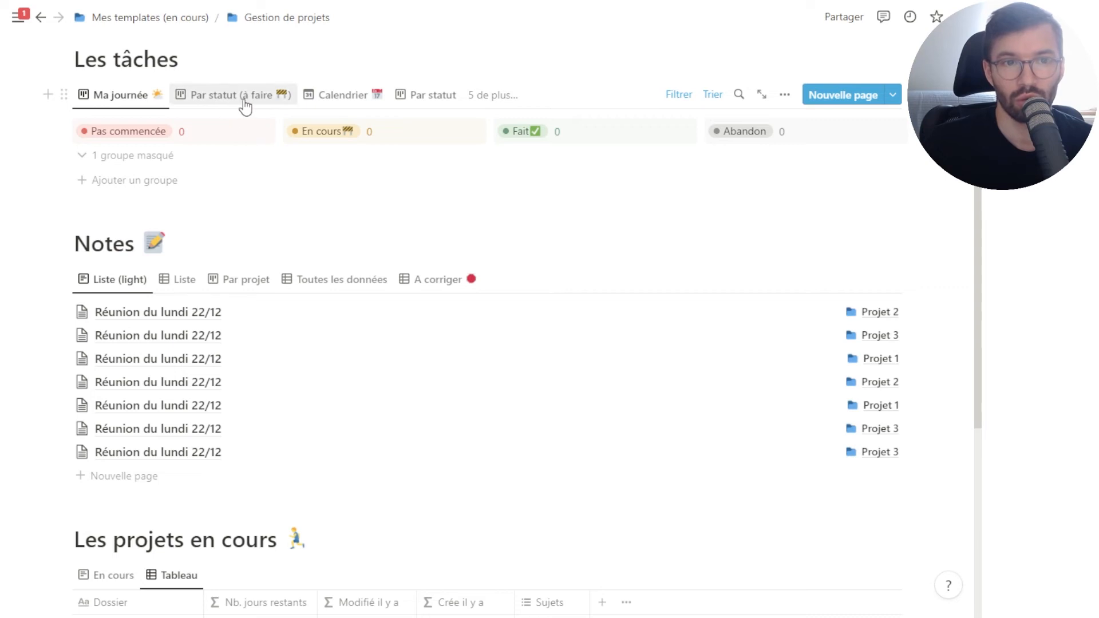
{"action": "left_click", "coordinate": [339, 96]}
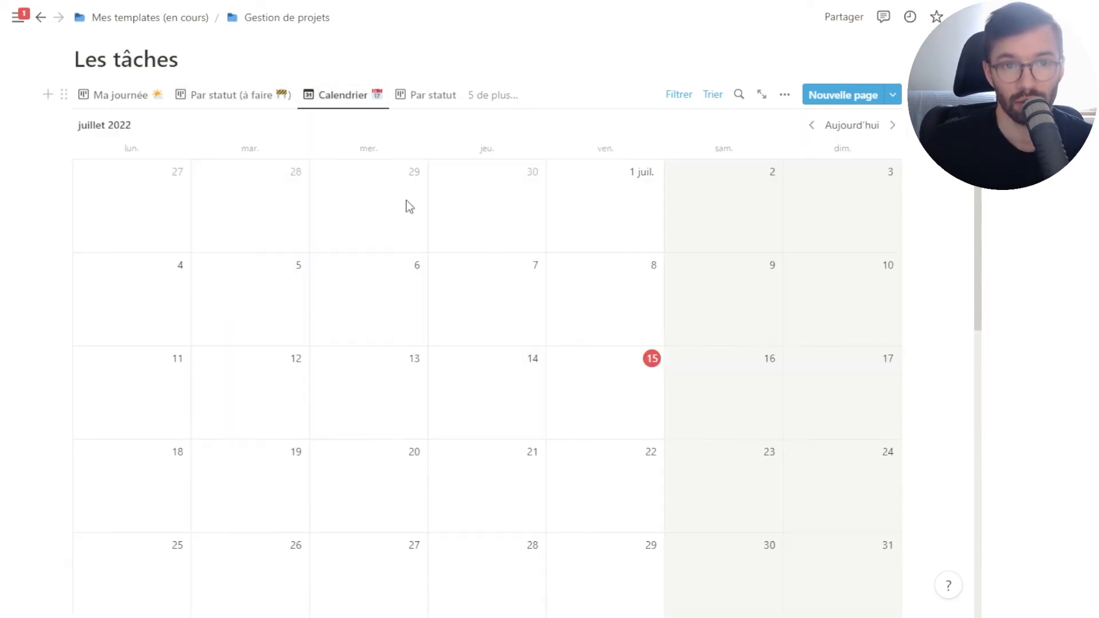
{"action": "scroll", "coordinate": [501, 389], "scroll_direction": "down", "scroll_amount": 3}
{"action": "scroll", "coordinate": [501, 388], "scroll_direction": "down", "scroll_amount": 4}
{"action": "scroll", "coordinate": [498, 388], "scroll_direction": "up", "scroll_amount": 5}
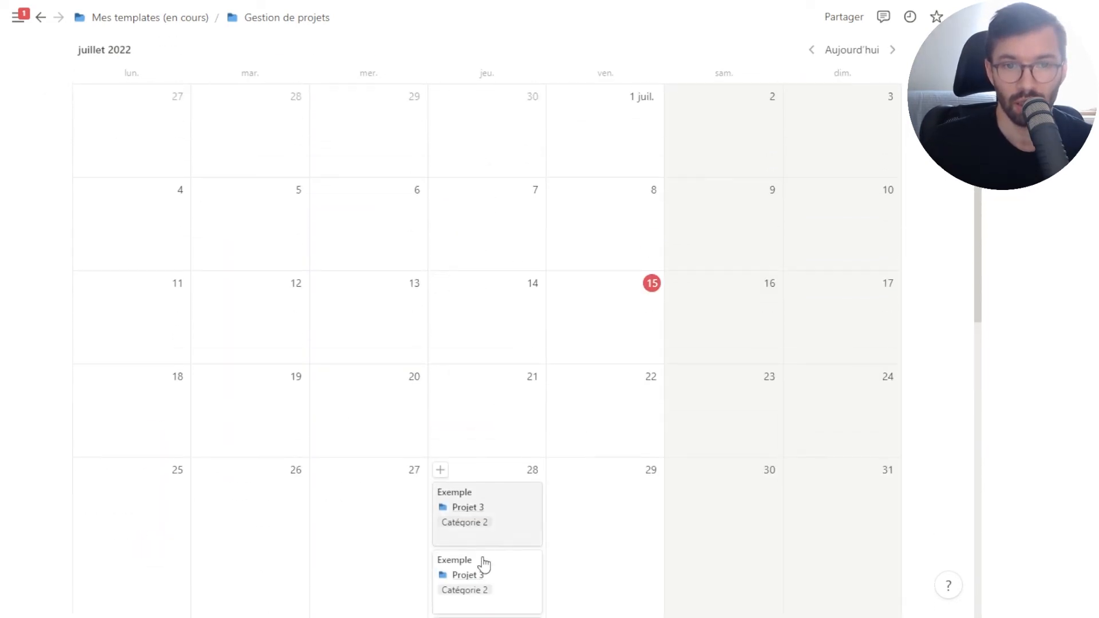
Step: Reschedule two Projet 3 tasks and one Projet 2 task from 28 to 15 July, and the Projet 1 task to 20 July
{"action": "left_click_drag", "start_coordinate": [481, 521], "coordinate": [592, 281]}
{"action": "left_click_drag", "start_coordinate": [496, 500], "coordinate": [590, 367]}
{"action": "left_click_drag", "start_coordinate": [474, 590], "coordinate": [562, 423]}
{"action": "scroll", "coordinate": [540, 458], "scroll_direction": "down", "scroll_amount": 4}
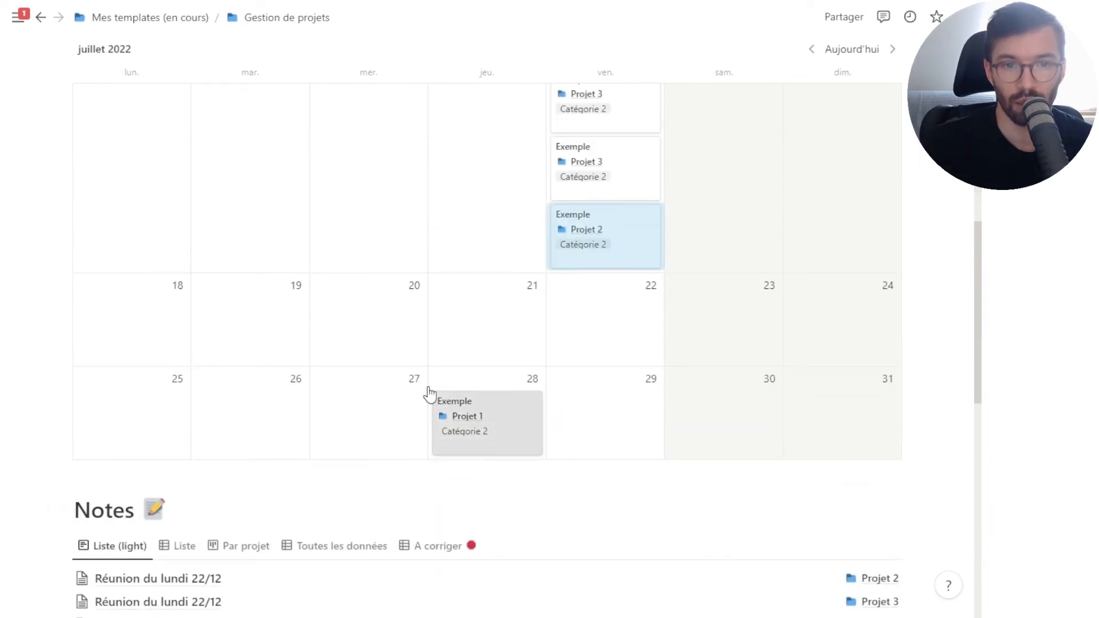
{"action": "left_click_drag", "start_coordinate": [476, 422], "coordinate": [369, 329]}
Step: Spread other tasks over the calendar: Projet 3 tasks on 12 and 13 July, Projet 2 tasks on 14 and 26 July
{"action": "scroll", "coordinate": [798, 249], "scroll_direction": "up", "scroll_amount": 2}
{"action": "scroll", "coordinate": [888, 105], "scroll_direction": "up", "scroll_amount": 1}
{"action": "scroll", "coordinate": [891, 47], "scroll_direction": "up", "scroll_amount": 2}
{"action": "left_click_drag", "start_coordinate": [602, 386], "coordinate": [427, 381]}
{"action": "left_click_drag", "start_coordinate": [280, 404], "coordinate": [412, 418]}
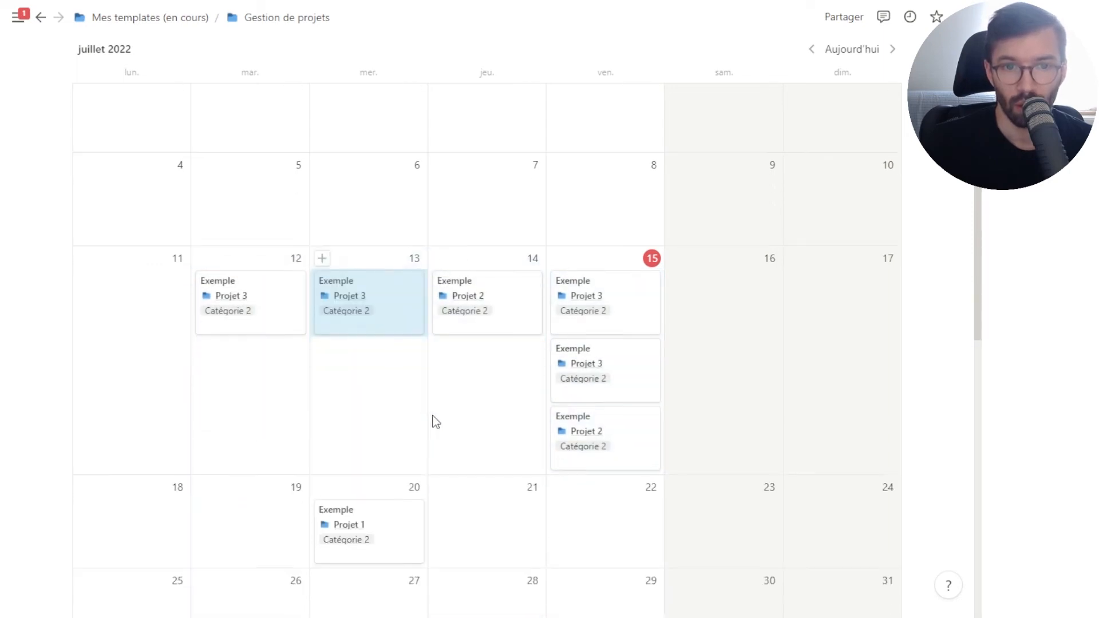
{"action": "scroll", "coordinate": [462, 388], "scroll_direction": "down", "scroll_amount": 4}
{"action": "left_click_drag", "start_coordinate": [575, 180], "coordinate": [401, 338]}
Step: Switch to the Ma journée view and inspect the target date of the Projet 3 Exemple task due mercredi
{"action": "scroll", "coordinate": [135, 178], "scroll_direction": "up", "scroll_amount": 8}
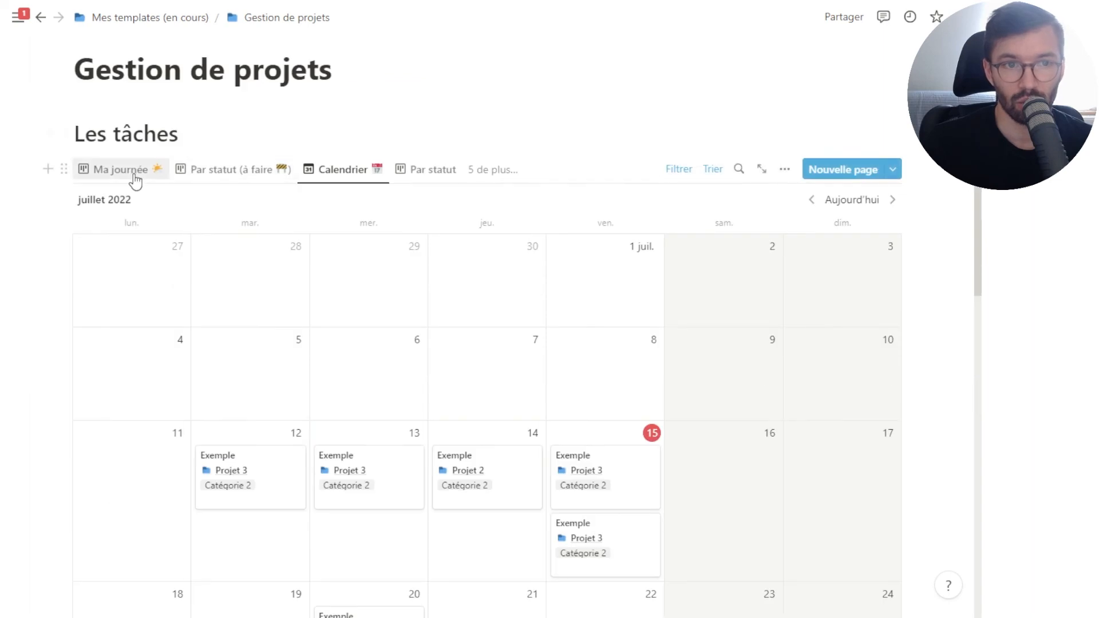
{"action": "left_click", "coordinate": [135, 175]}
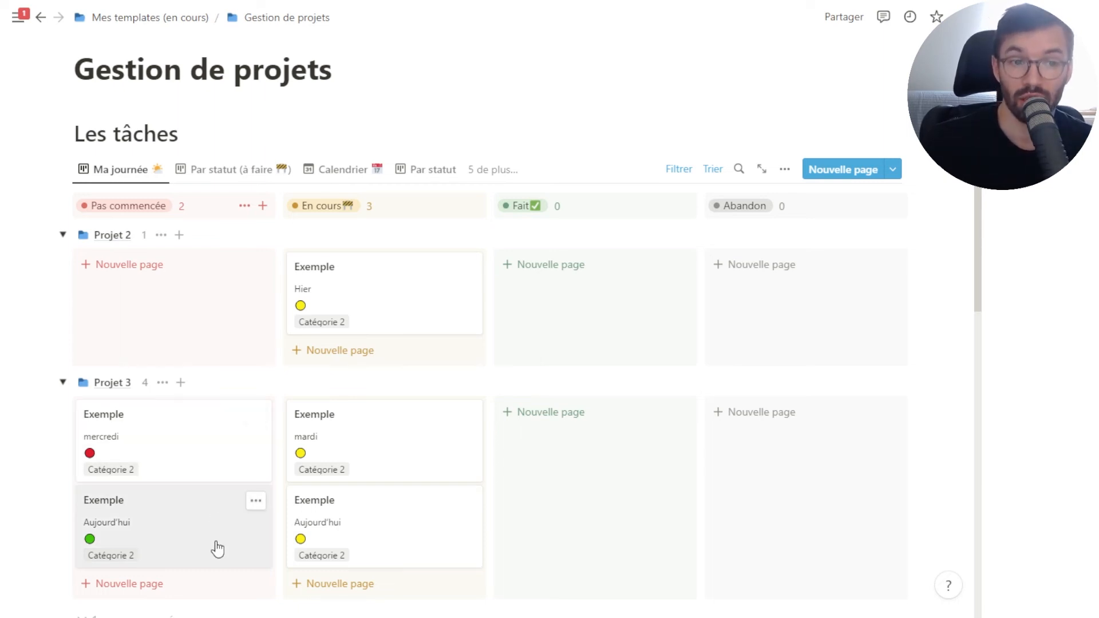
{"action": "left_click", "coordinate": [183, 439]}
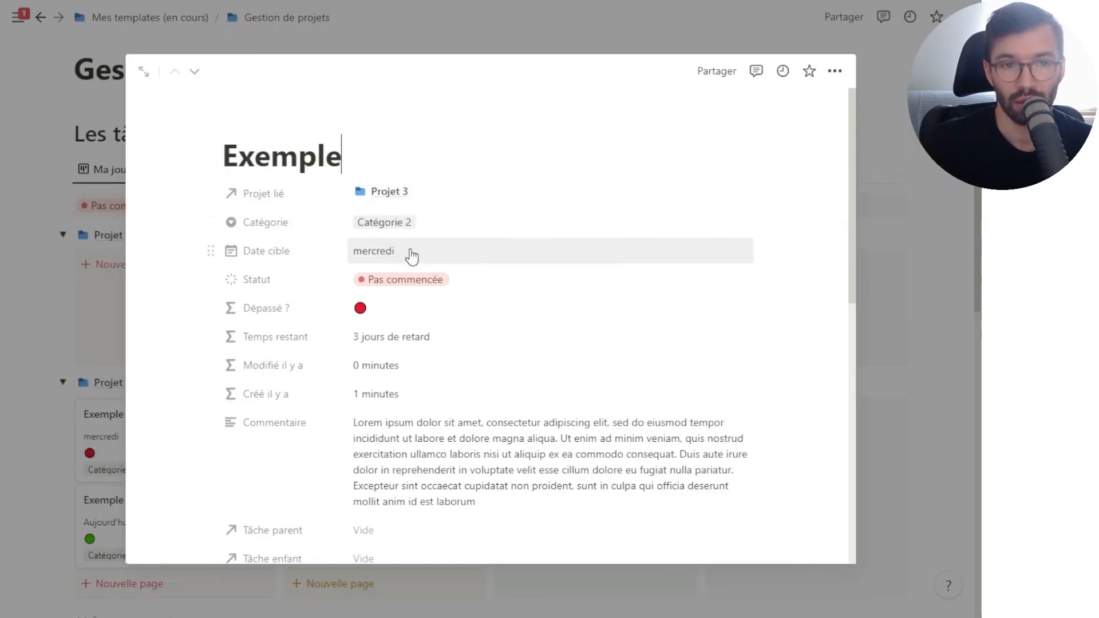
{"action": "left_click", "coordinate": [384, 252]}
{"action": "left_click", "coordinate": [103, 417]}
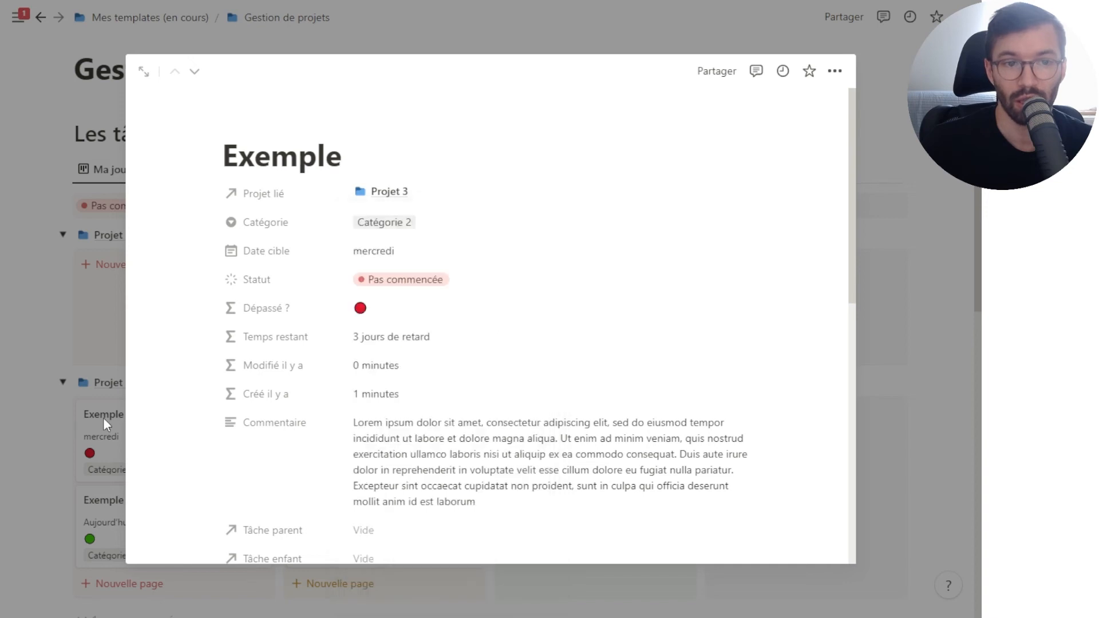
{"action": "left_click", "coordinate": [106, 437]}
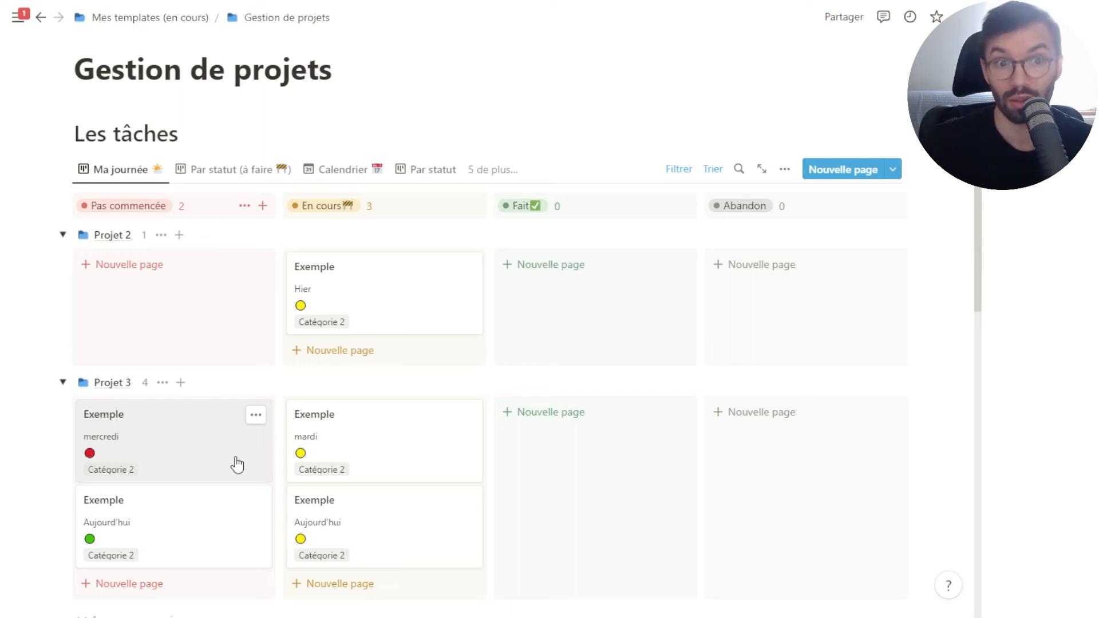
Step: Reorder the task views so that Calendrier comes directly after Ma journée
{"action": "scroll", "coordinate": [235, 462], "scroll_direction": "down", "scroll_amount": 3}
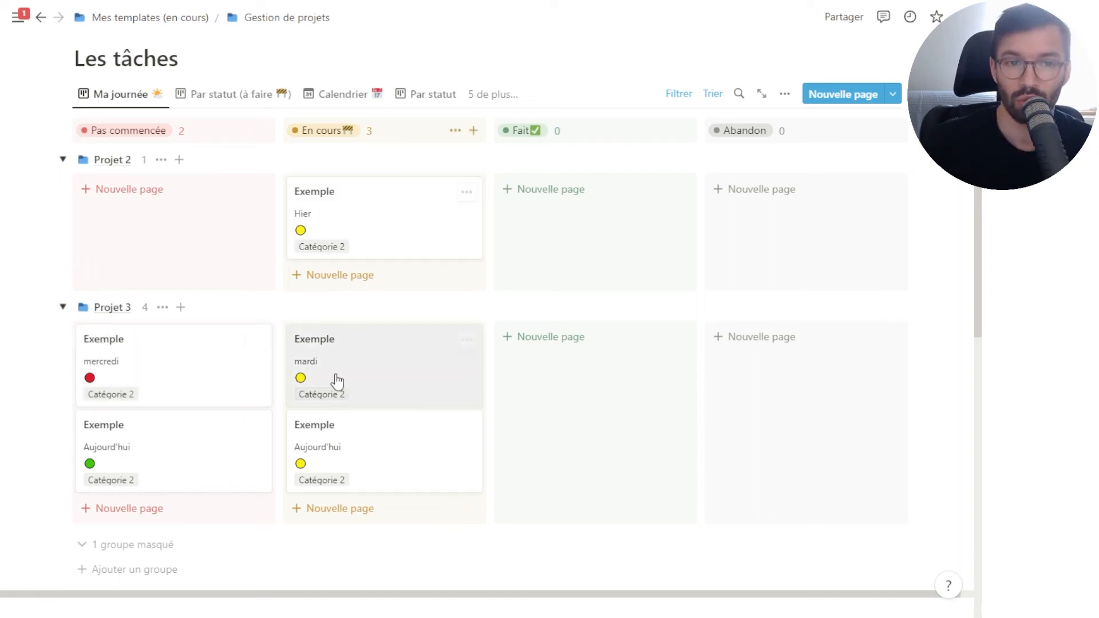
{"action": "scroll", "coordinate": [352, 409], "scroll_direction": "up", "scroll_amount": 3}
{"action": "scroll", "coordinate": [355, 409], "scroll_direction": "down", "scroll_amount": 3}
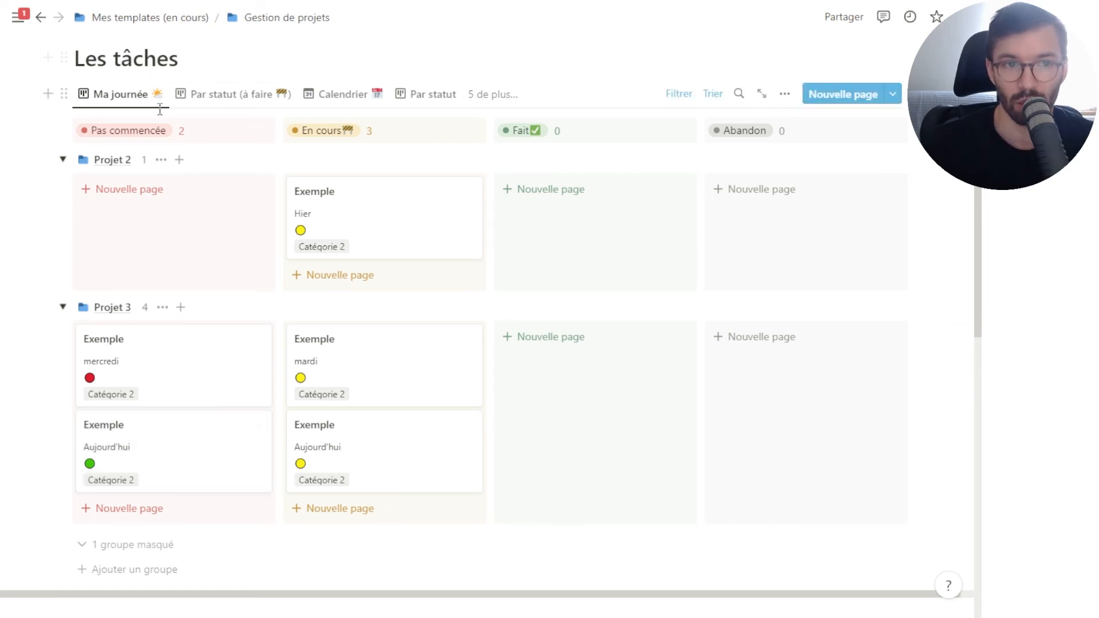
{"action": "left_click_drag", "start_coordinate": [343, 98], "coordinate": [180, 105]}
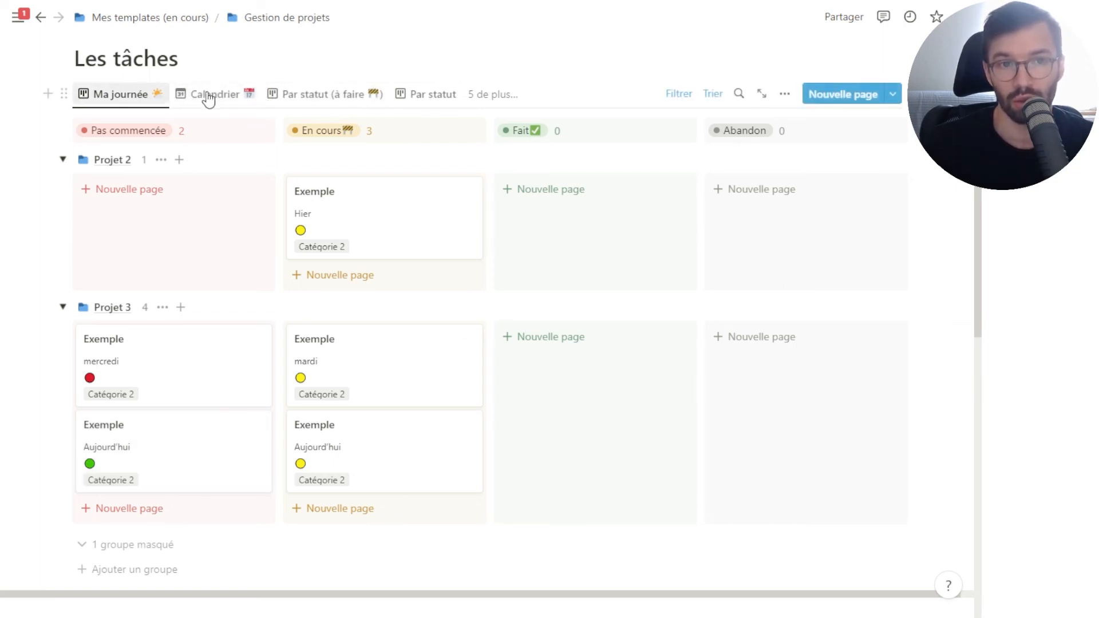
{"action": "scroll", "coordinate": [278, 248], "scroll_direction": "up", "scroll_amount": 2}
{"action": "scroll", "coordinate": [277, 251], "scroll_direction": "down", "scroll_amount": 2}
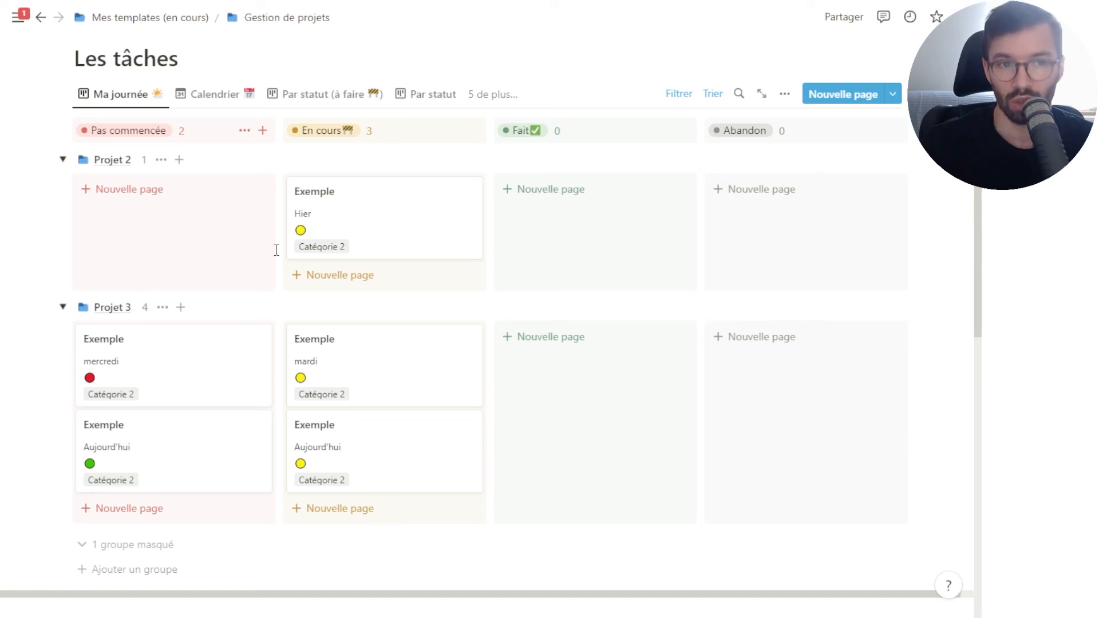
Step: In the Calendrier view, reschedule one Projet 3 task from 15 to 22 July and another from 13 to 29 July
{"action": "left_click", "coordinate": [217, 98]}
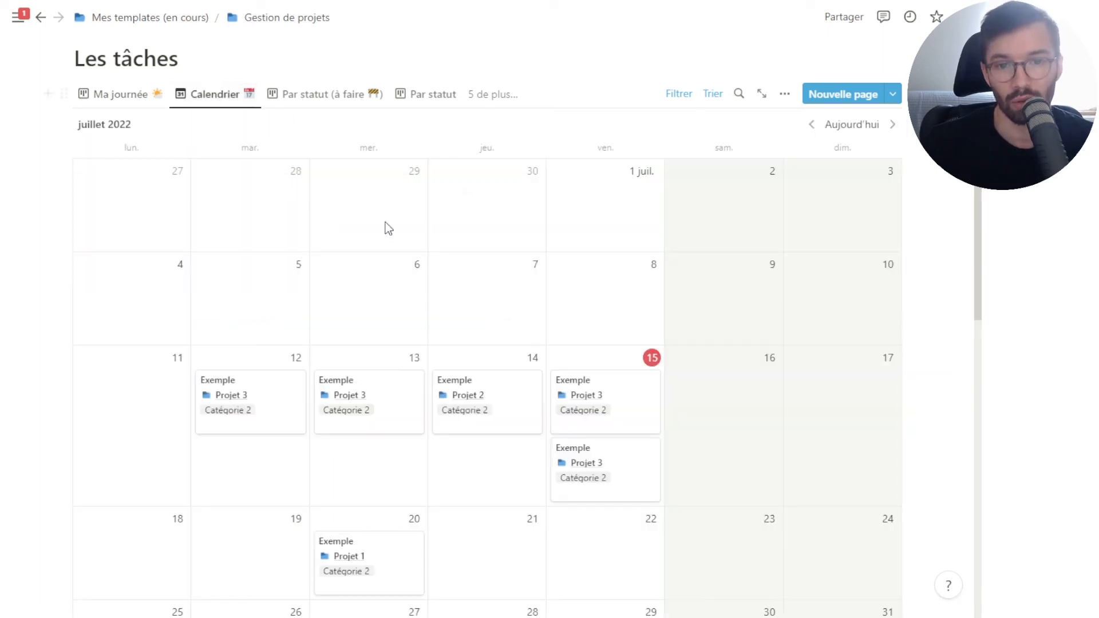
{"action": "scroll", "coordinate": [393, 248], "scroll_direction": "down", "scroll_amount": 3}
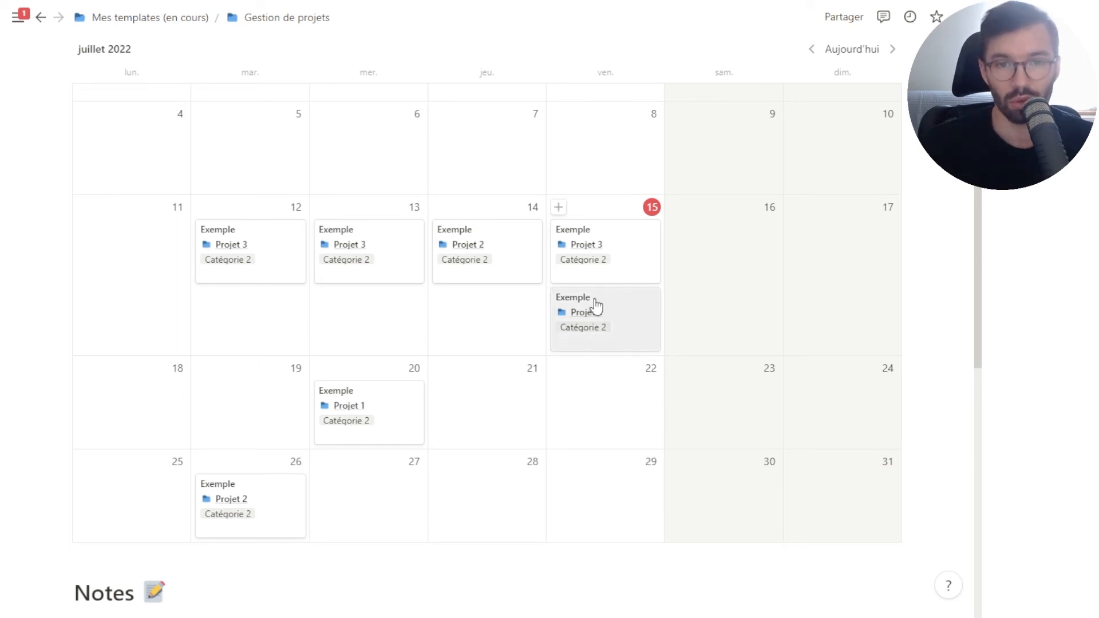
{"action": "left_click_drag", "start_coordinate": [643, 265], "coordinate": [602, 395]}
{"action": "left_click_drag", "start_coordinate": [389, 258], "coordinate": [627, 458]}
{"action": "scroll", "coordinate": [337, 204], "scroll_direction": "up", "scroll_amount": 3}
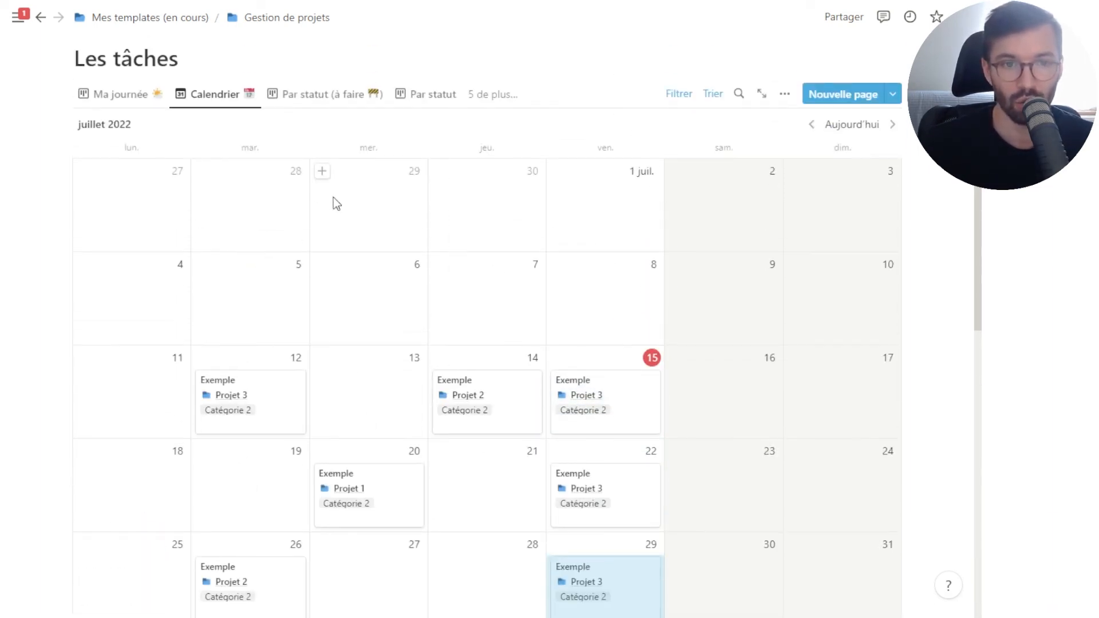
Step: Switch the tasks to the Par statut (à faire) view and examine the open tasks and target dates per project
{"action": "left_click", "coordinate": [315, 94]}
{"action": "scroll", "coordinate": [523, 256], "scroll_direction": "down", "scroll_amount": 2}
{"action": "scroll", "coordinate": [524, 256], "scroll_direction": "down", "scroll_amount": 4}
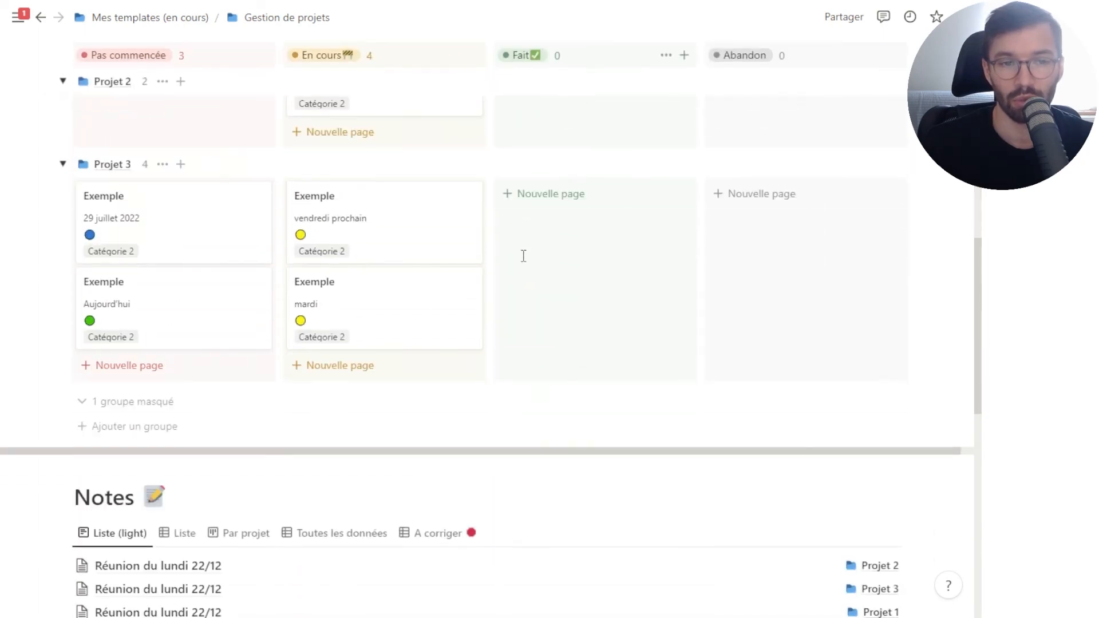
{"action": "scroll", "coordinate": [523, 256], "scroll_direction": "up", "scroll_amount": 6}
{"action": "scroll", "coordinate": [523, 256], "scroll_direction": "down", "scroll_amount": 6}
{"action": "scroll", "coordinate": [523, 256], "scroll_direction": "up", "scroll_amount": 5}
{"action": "scroll", "coordinate": [524, 256], "scroll_direction": "down", "scroll_amount": 3}
{"action": "scroll", "coordinate": [524, 261], "scroll_direction": "down", "scroll_amount": 3}
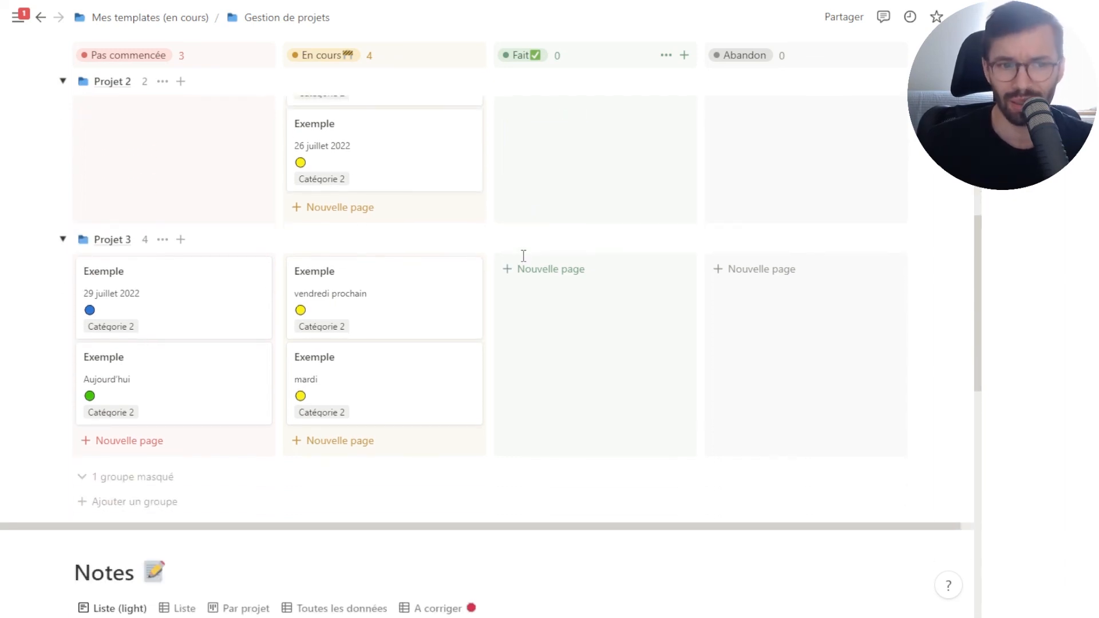
{"action": "scroll", "coordinate": [523, 256], "scroll_direction": "up", "scroll_amount": 6}
{"action": "scroll", "coordinate": [506, 246], "scroll_direction": "down", "scroll_amount": 1}
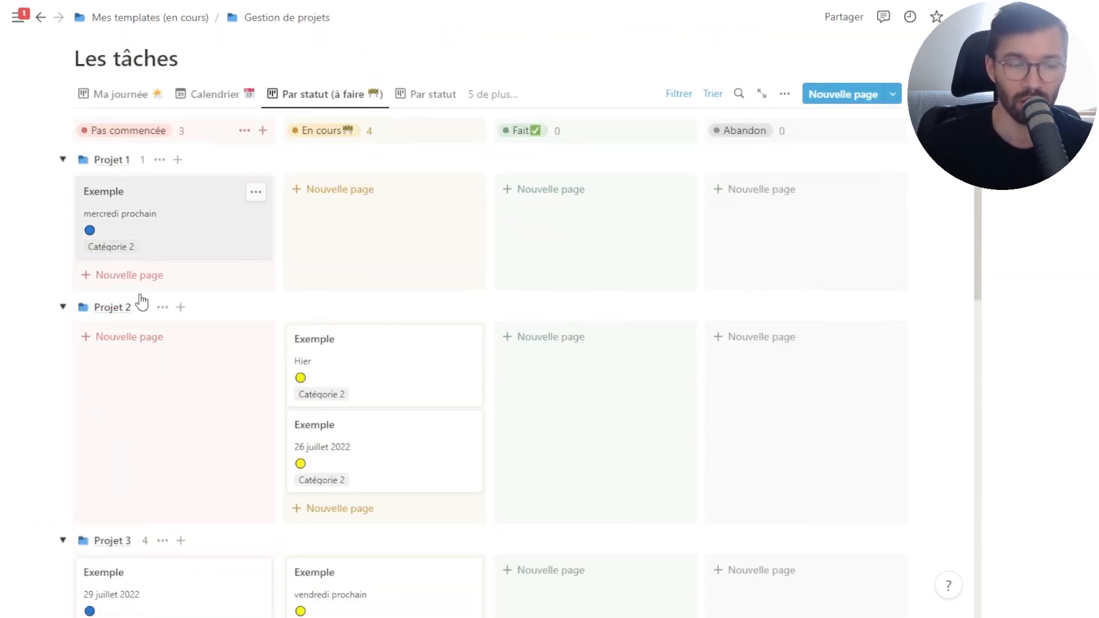
{"action": "scroll", "coordinate": [128, 246], "scroll_direction": "down", "scroll_amount": 5}
{"action": "scroll", "coordinate": [247, 322], "scroll_direction": "up", "scroll_amount": 3}
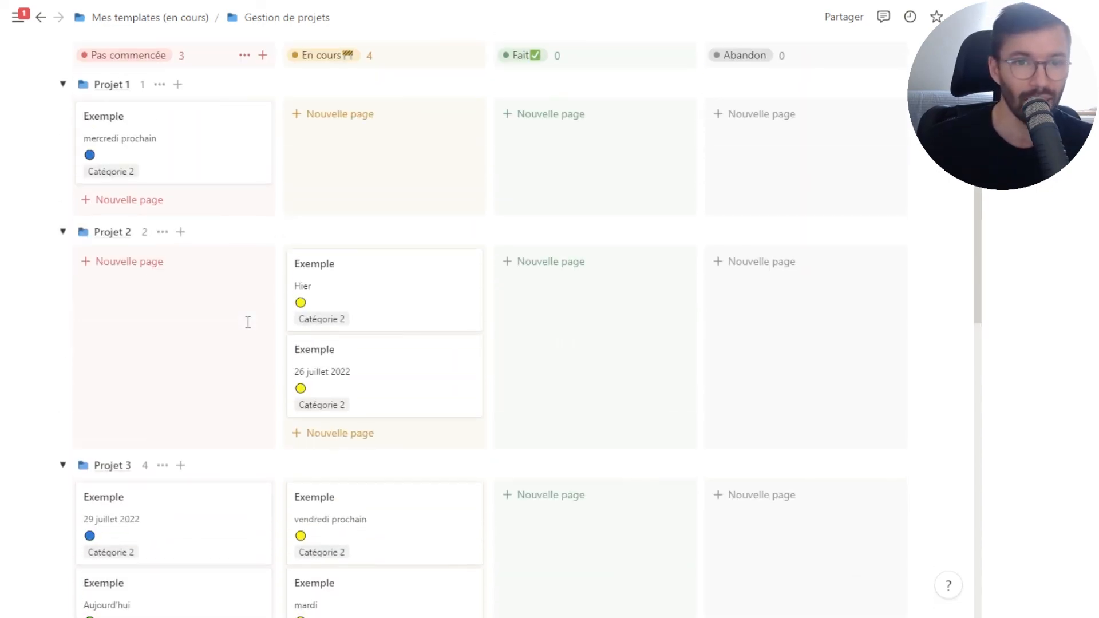
Step: Switch the tasks to the Par statut (light) view and examine the compact board, including the Fait and Abandon columns
{"action": "scroll", "coordinate": [248, 322], "scroll_direction": "up", "scroll_amount": 5}
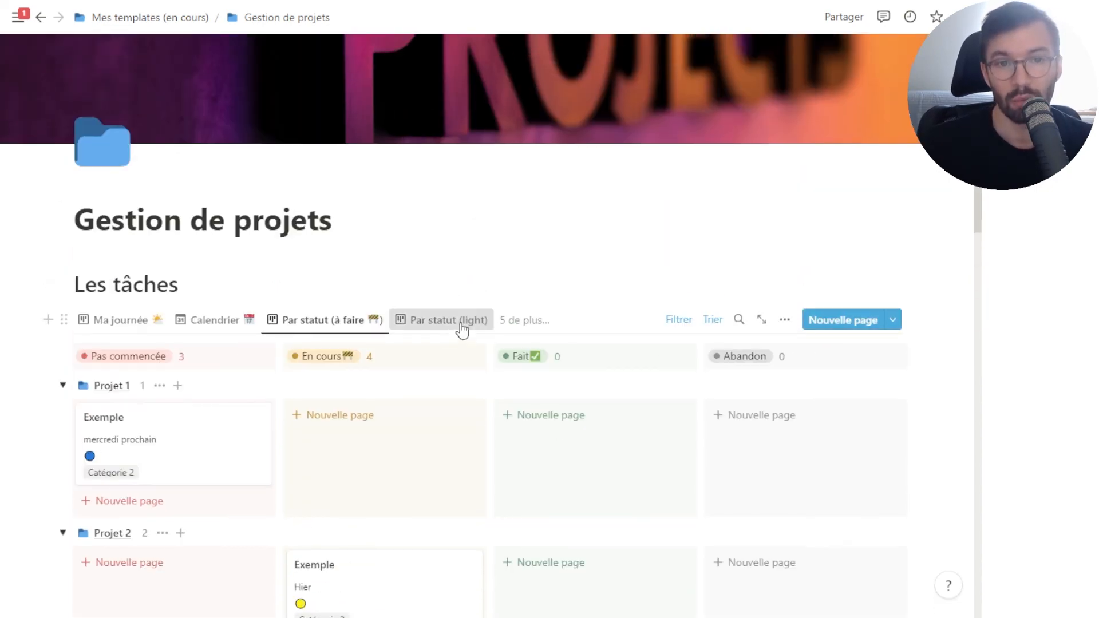
{"action": "left_click", "coordinate": [450, 321]}
{"action": "scroll", "coordinate": [525, 290], "scroll_direction": "down", "scroll_amount": 7}
{"action": "scroll", "coordinate": [603, 290], "scroll_direction": "up", "scroll_amount": 5}
{"action": "scroll", "coordinate": [604, 289], "scroll_direction": "down", "scroll_amount": 1}
{"action": "scroll", "coordinate": [604, 289], "scroll_direction": "down", "scroll_amount": 2}
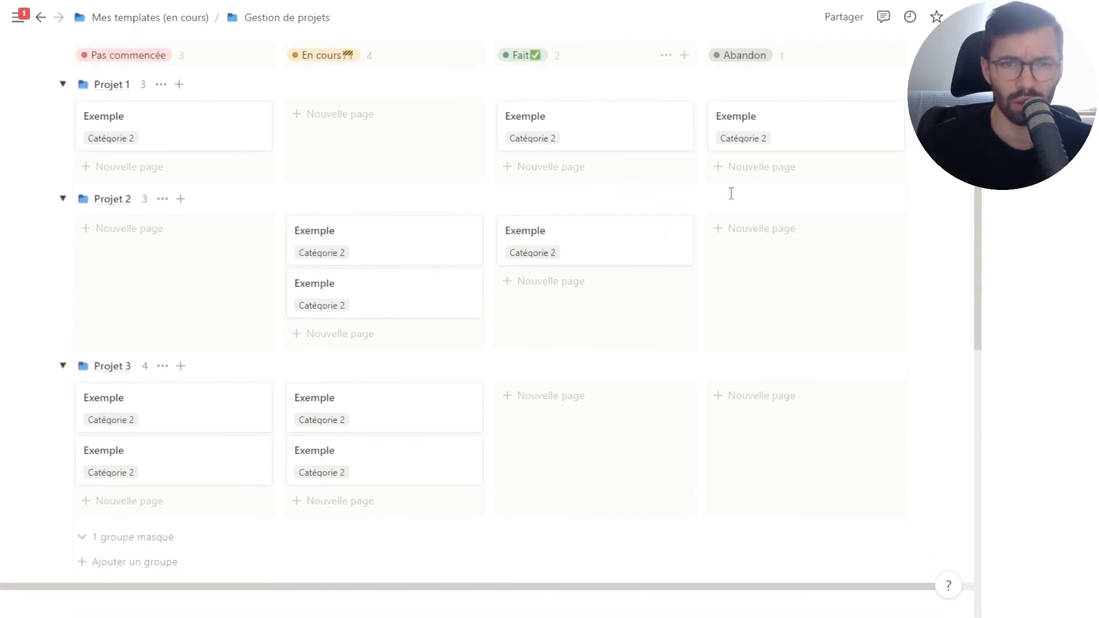
{"action": "scroll", "coordinate": [731, 199], "scroll_direction": "up", "scroll_amount": 6}
Step: Examine the Notes list and the ongoing projects table below the tasks, and return to the task board
{"action": "scroll", "coordinate": [527, 304], "scroll_direction": "down", "scroll_amount": 12}
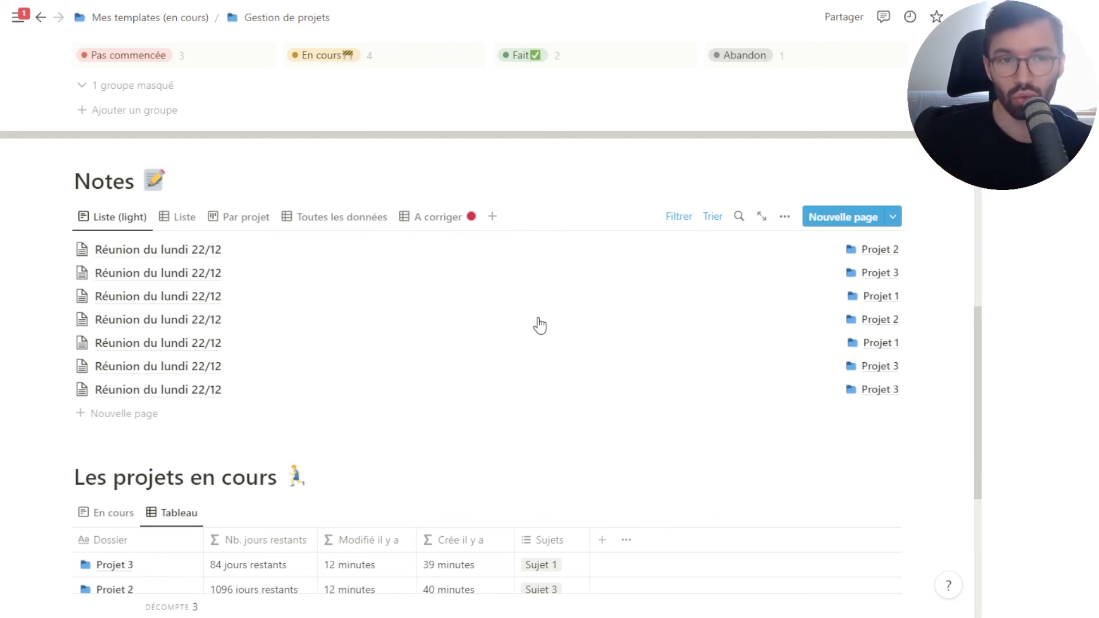
{"action": "scroll", "coordinate": [540, 326], "scroll_direction": "down", "scroll_amount": 3}
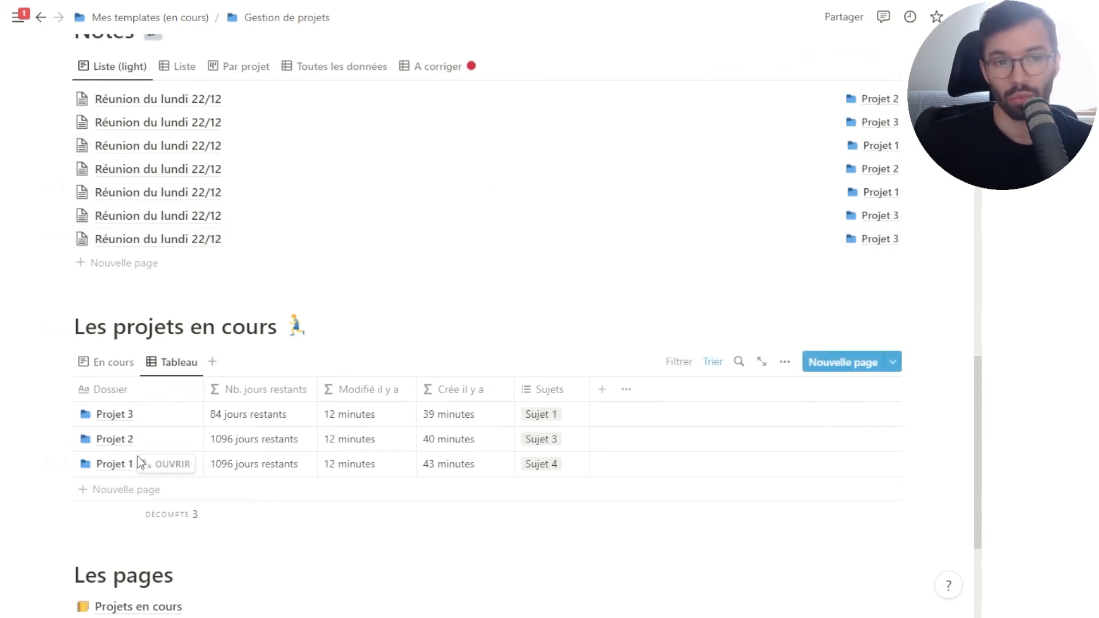
{"action": "mouse_move", "coordinate": [152, 453]}
{"action": "scroll", "coordinate": [420, 422], "scroll_direction": "up", "scroll_amount": 10}
{"action": "scroll", "coordinate": [459, 400], "scroll_direction": "down", "scroll_amount": 10}
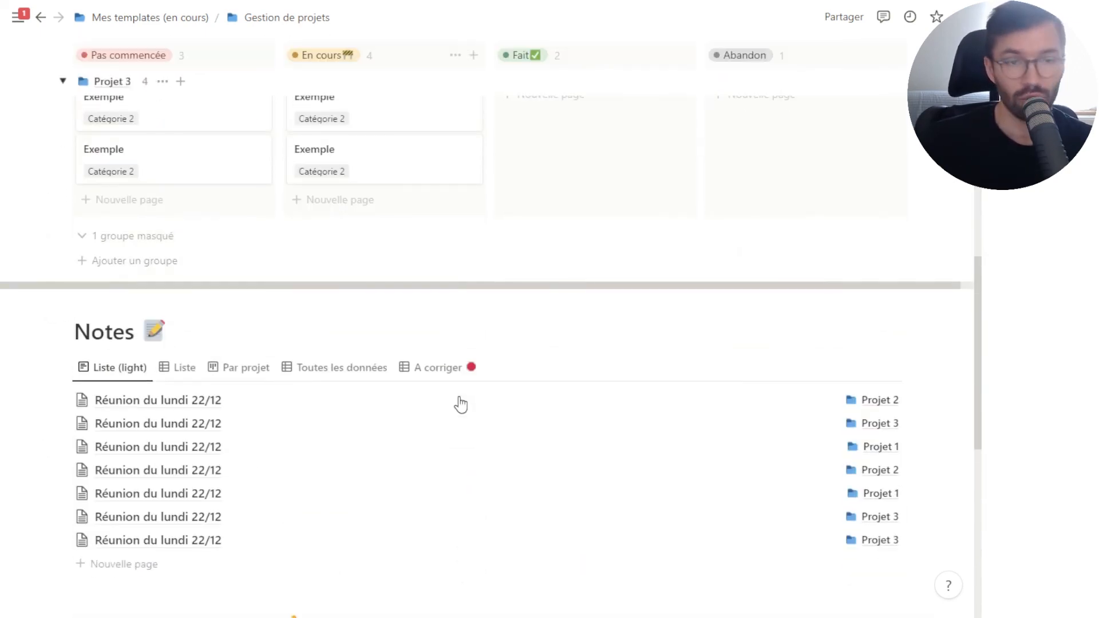
{"action": "scroll", "coordinate": [462, 404], "scroll_direction": "up", "scroll_amount": 15}
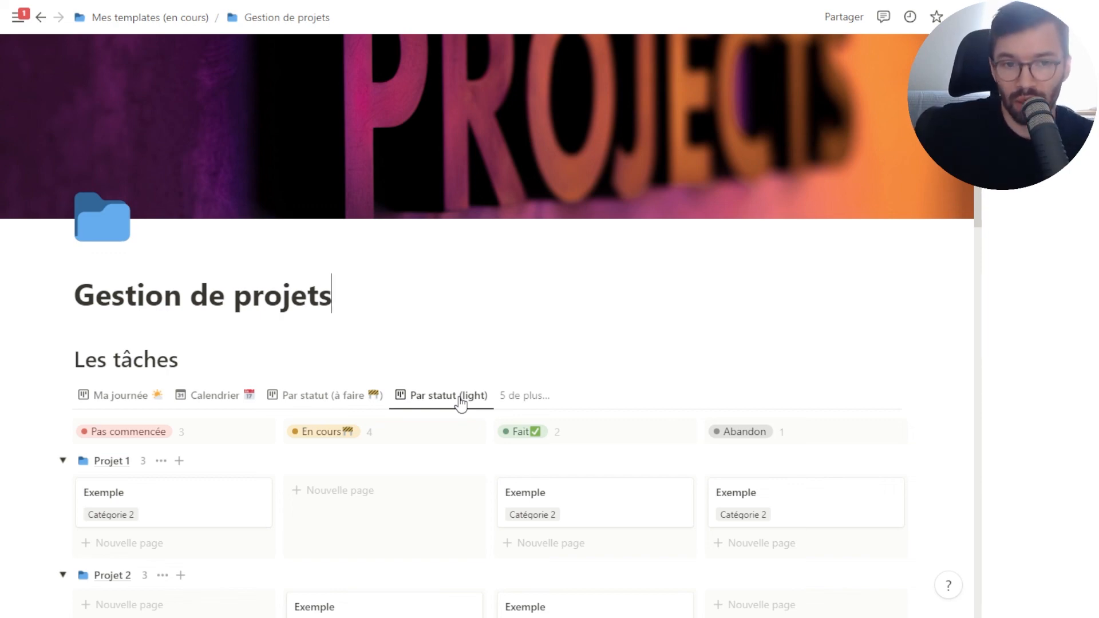
{"action": "scroll", "coordinate": [461, 404], "scroll_direction": "down", "scroll_amount": 15}
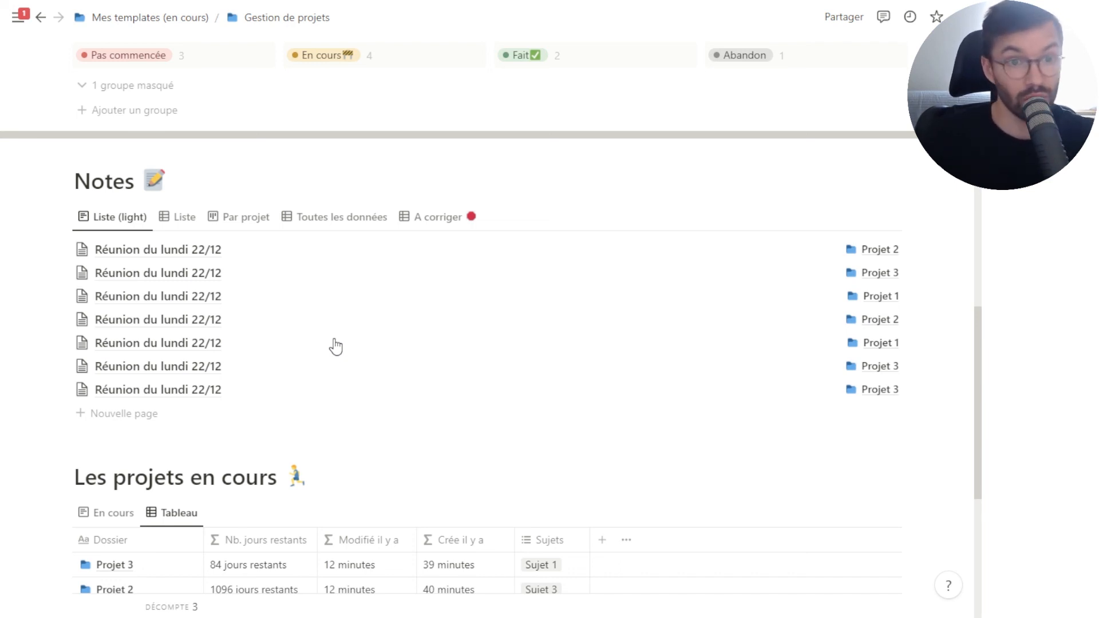
{"action": "scroll", "coordinate": [336, 346], "scroll_direction": "up", "scroll_amount": 20}
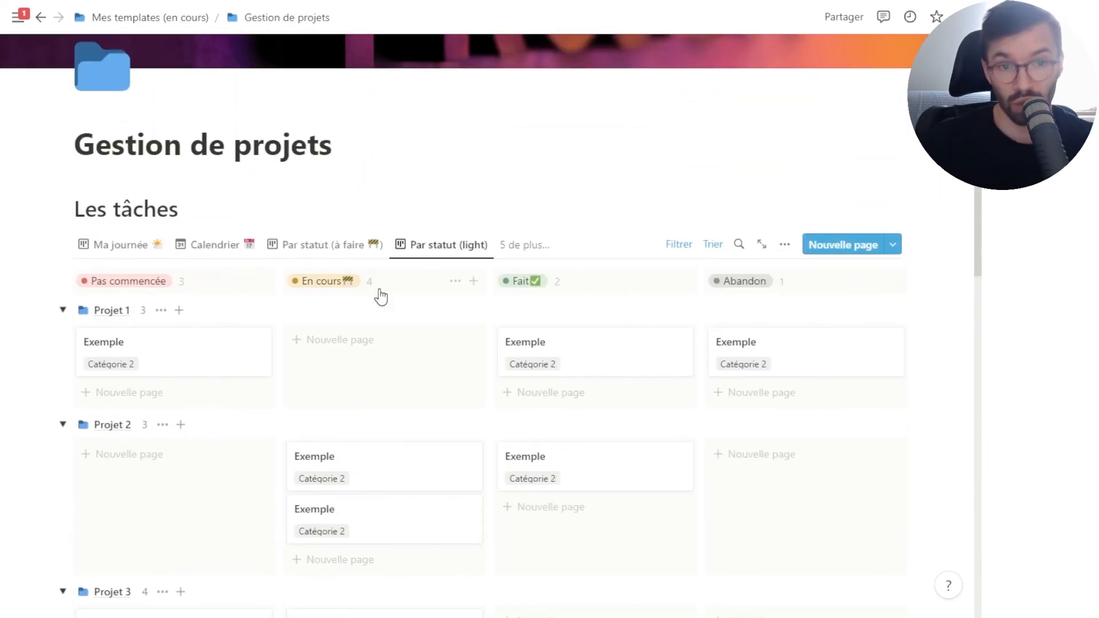